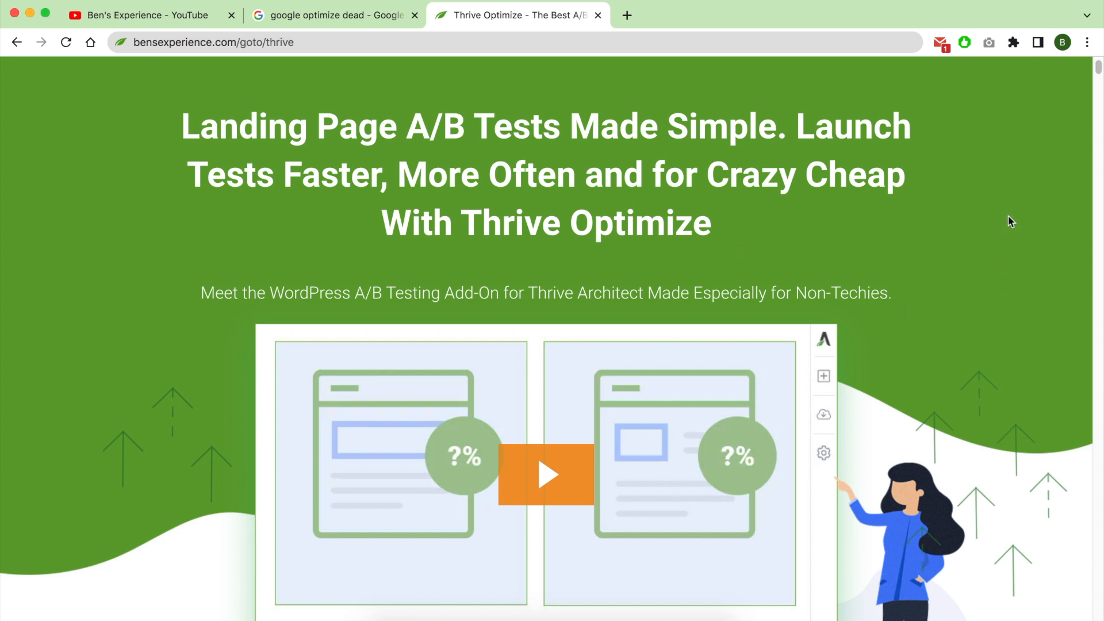
Step: Look through the Thrive Optimize landing page
{"action": "left_click_drag", "start_coordinate": [1098, 68], "coordinate": [1097, 371]}
{"action": "scroll", "coordinate": [1097, 369], "scroll_direction": "down", "scroll_amount": 6}
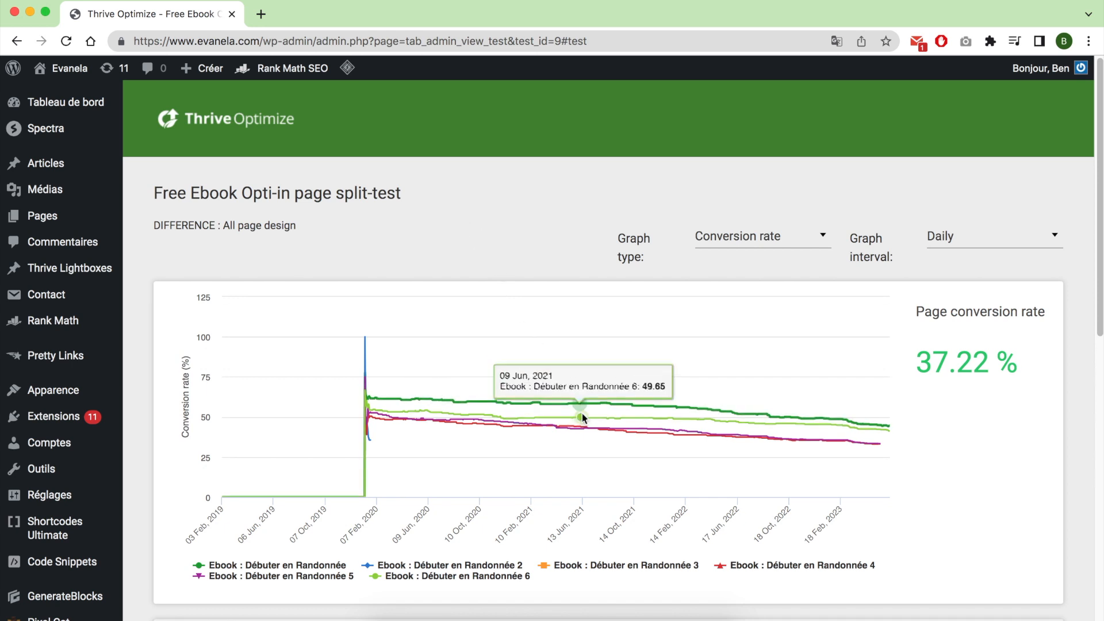
Step: Review the Free Ebook Opt-in page split-test report, including the table of active and stopped variations
{"action": "scroll", "coordinate": [581, 411], "scroll_direction": "down", "scroll_amount": 2}
{"action": "scroll", "coordinate": [581, 411], "scroll_direction": "down", "scroll_amount": 6}
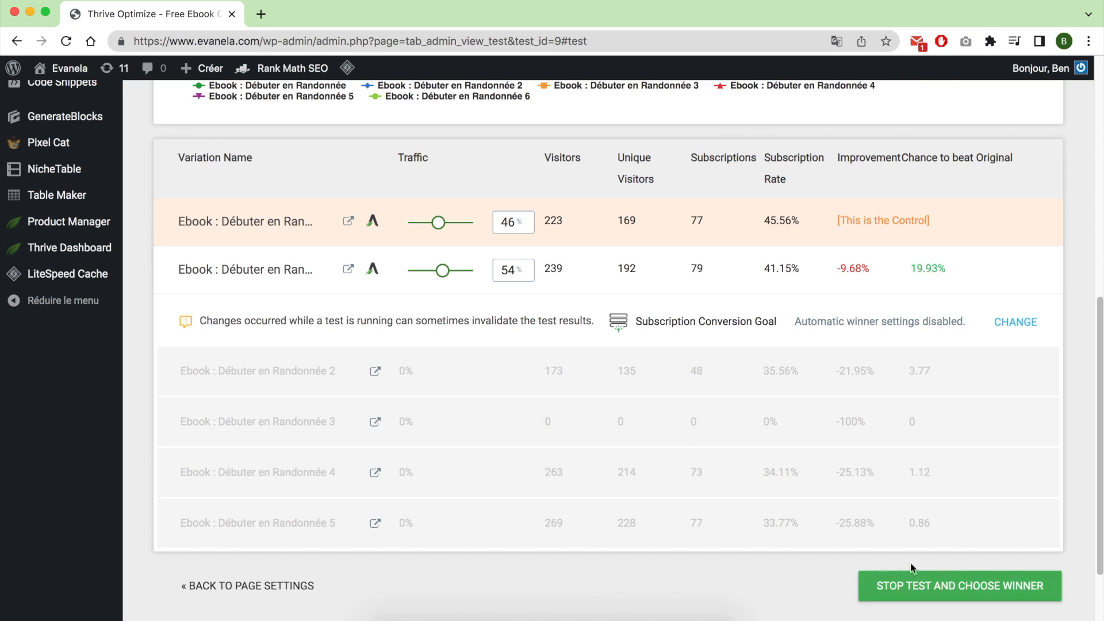
{"action": "left_click_drag", "start_coordinate": [1060, 532], "coordinate": [195, 224]}
{"action": "left_click", "coordinate": [1081, 345]}
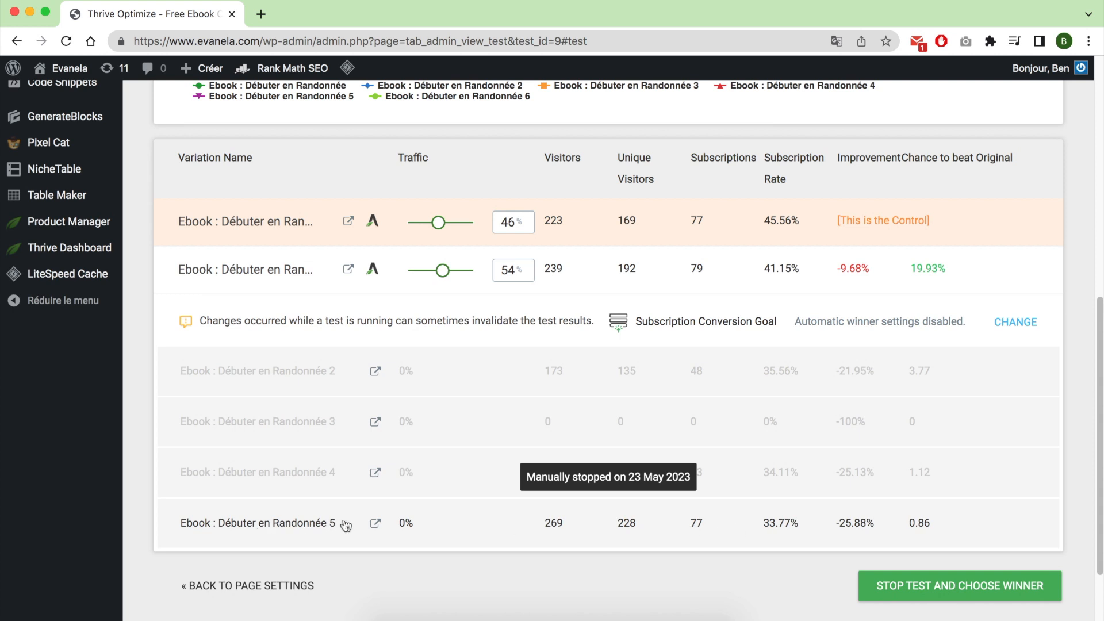
Step: Open previews of stopped variations 5, 4 and 2, the second active variation and the control in separate tabs
{"action": "left_click", "coordinate": [377, 525]}
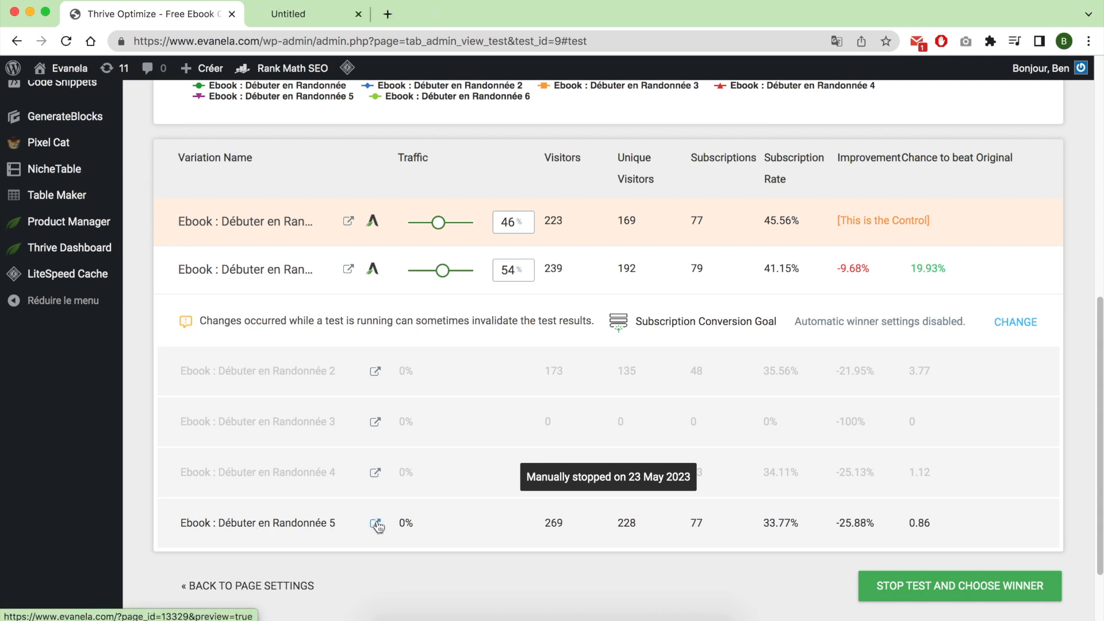
{"action": "left_click", "coordinate": [377, 474]}
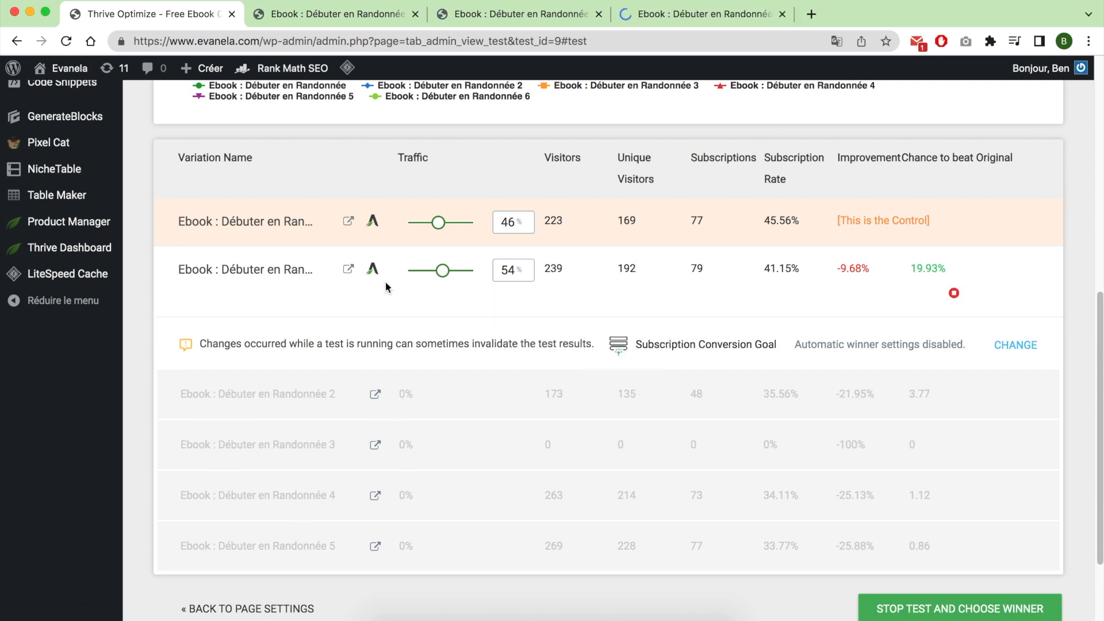
{"action": "left_click", "coordinate": [348, 269], "text": "super"}
{"action": "left_click", "coordinate": [349, 222], "text": "super"}
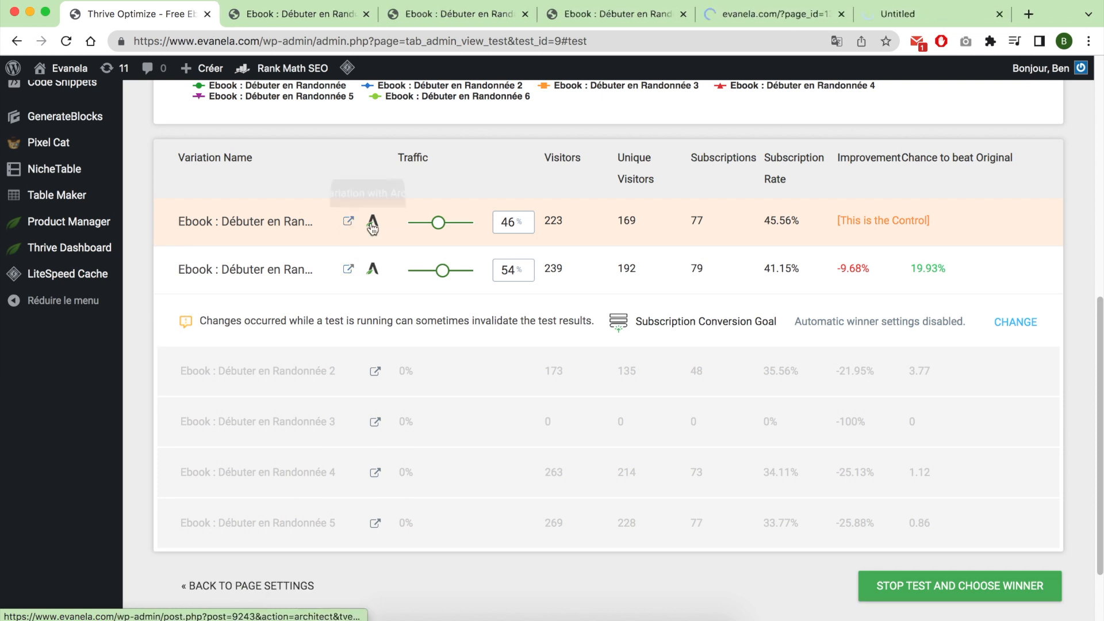
Step: Translate the Ebook variation 5 preview into English and look through its opt-in forms and testimonials
{"action": "left_click", "coordinate": [289, 19]}
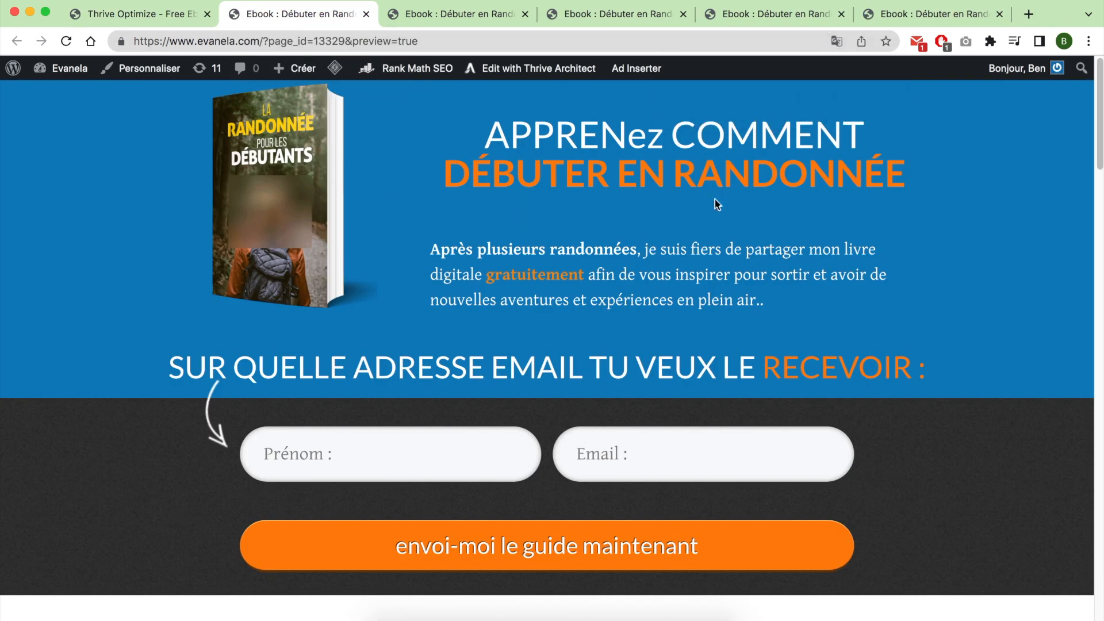
{"action": "right_click", "coordinate": [978, 224]}
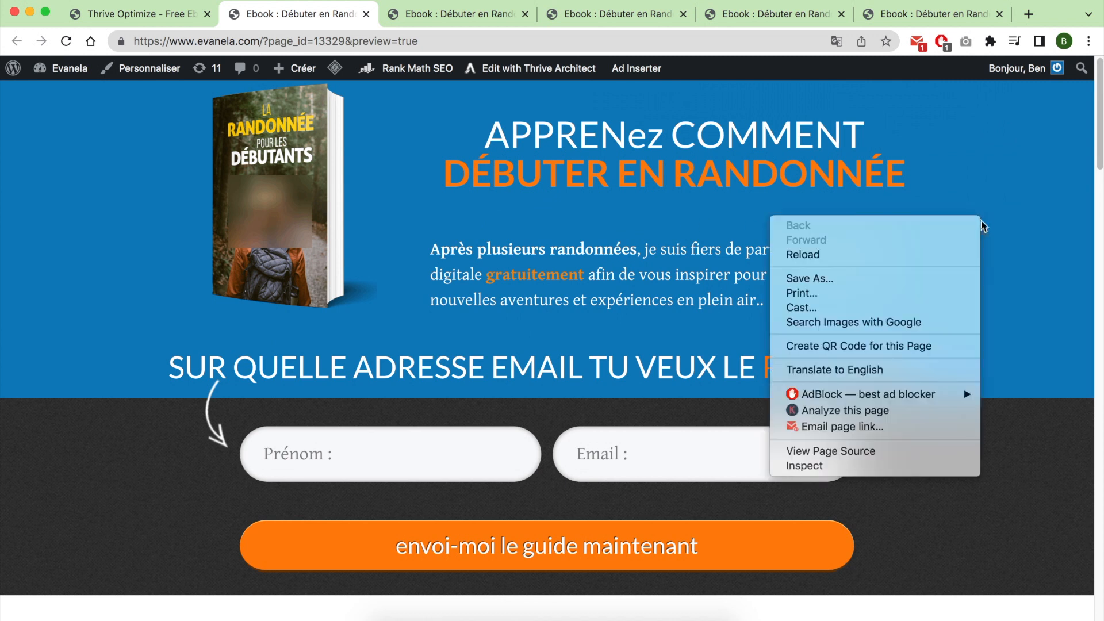
{"action": "left_click", "coordinate": [851, 374]}
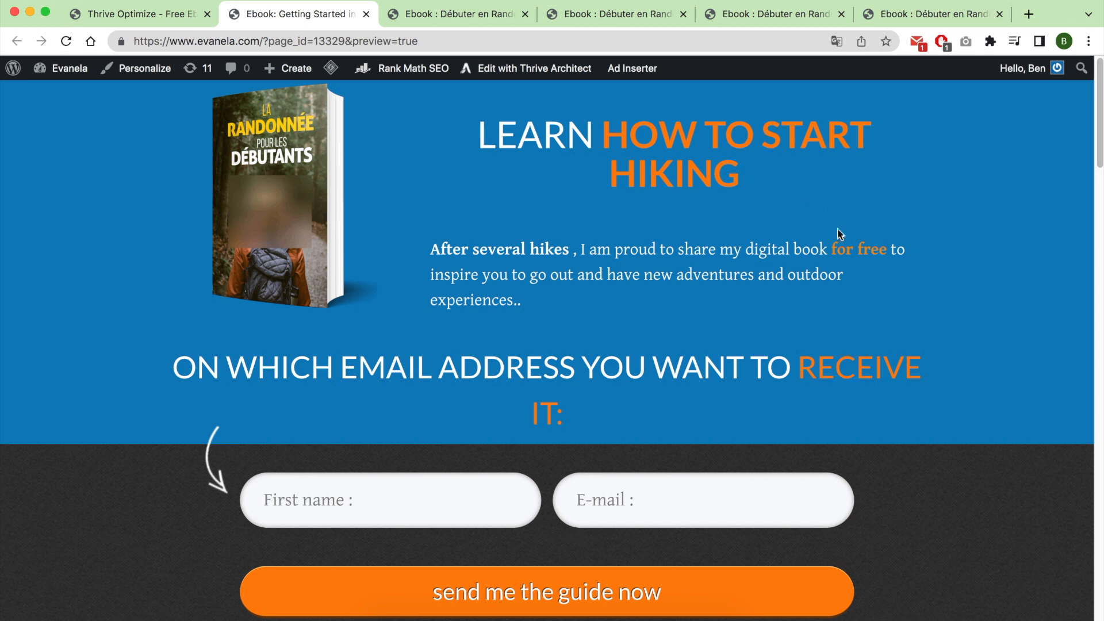
{"action": "scroll", "coordinate": [624, 323], "scroll_direction": "down", "scroll_amount": 6}
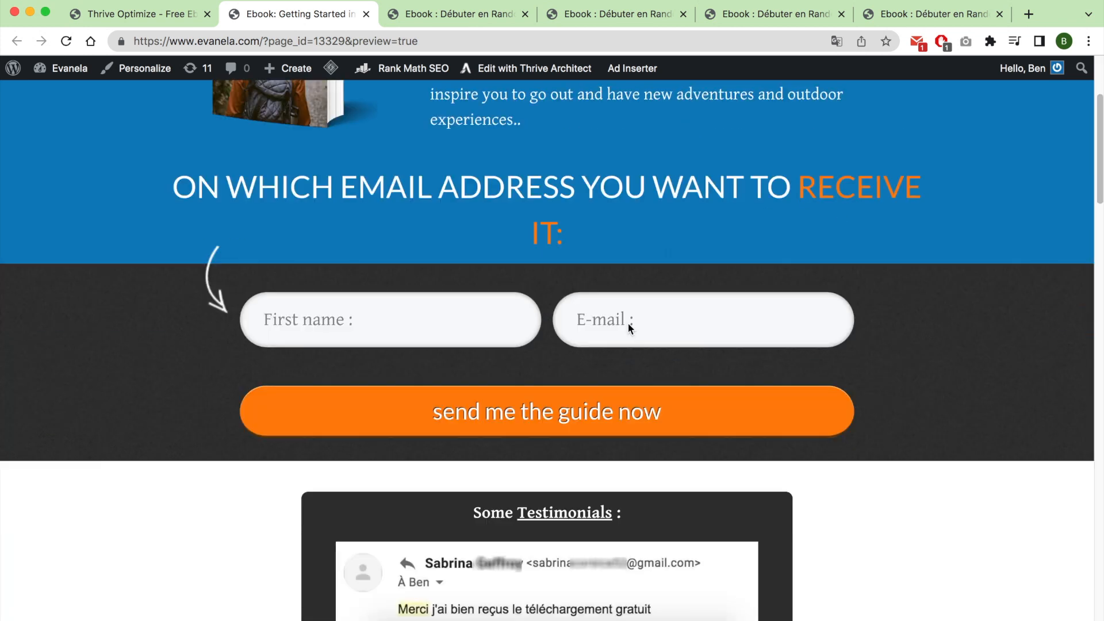
{"action": "scroll", "coordinate": [628, 323], "scroll_direction": "down", "scroll_amount": 20}
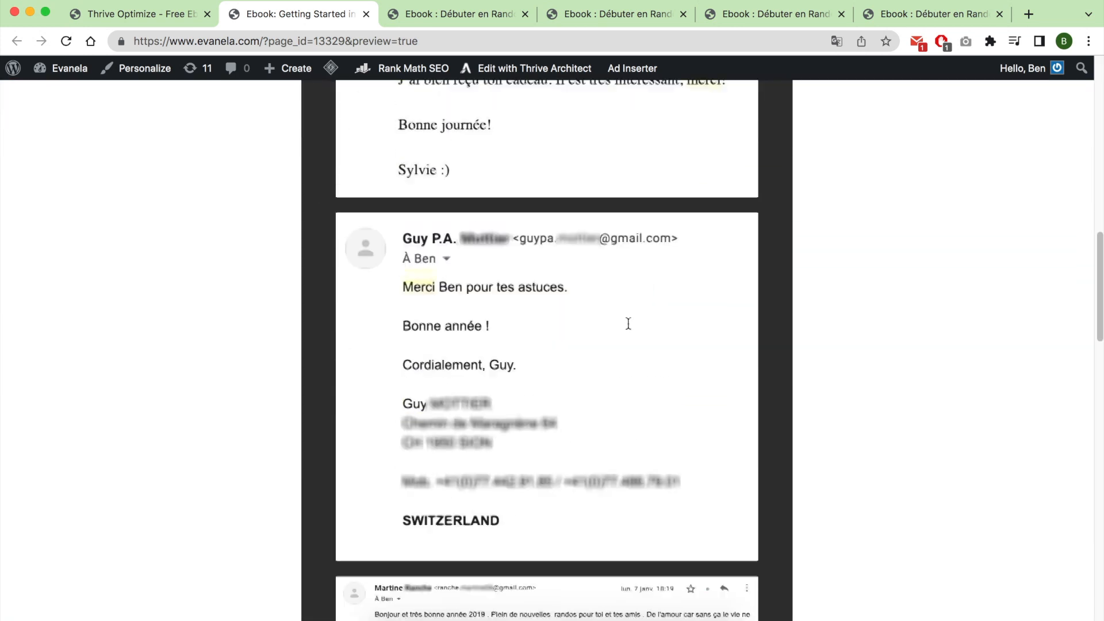
{"action": "scroll", "coordinate": [628, 323], "scroll_direction": "down", "scroll_amount": 5}
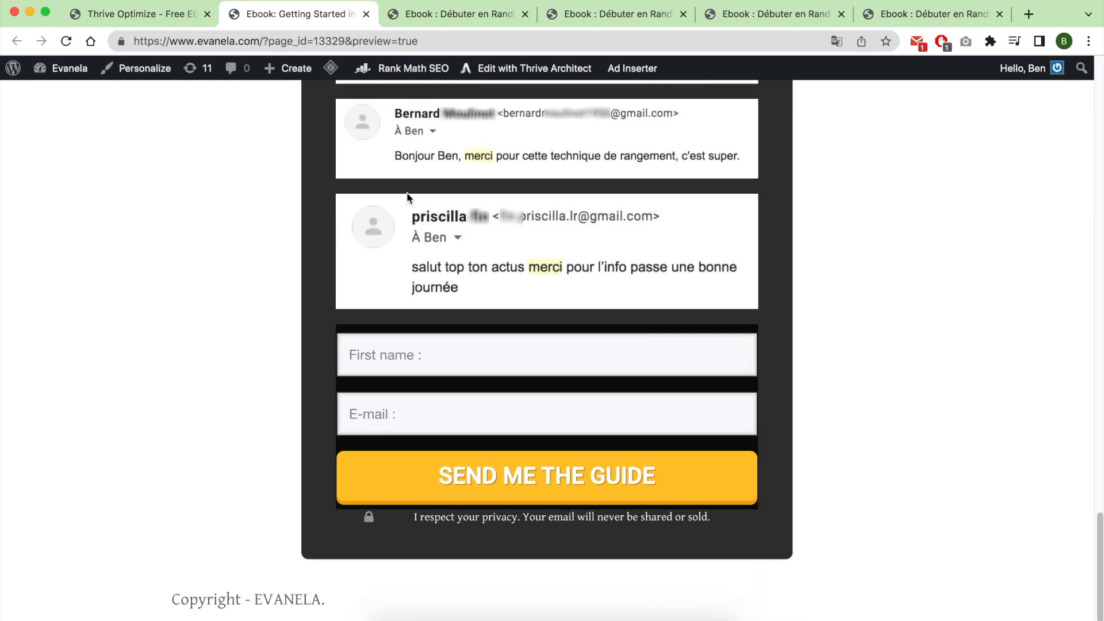
{"action": "scroll", "coordinate": [350, 215], "scroll_direction": "up", "scroll_amount": 20}
Step: Translate the Ebook variation 4 preview into English, set French to always be translated, and look through the page
{"action": "left_click", "coordinate": [419, 20]}
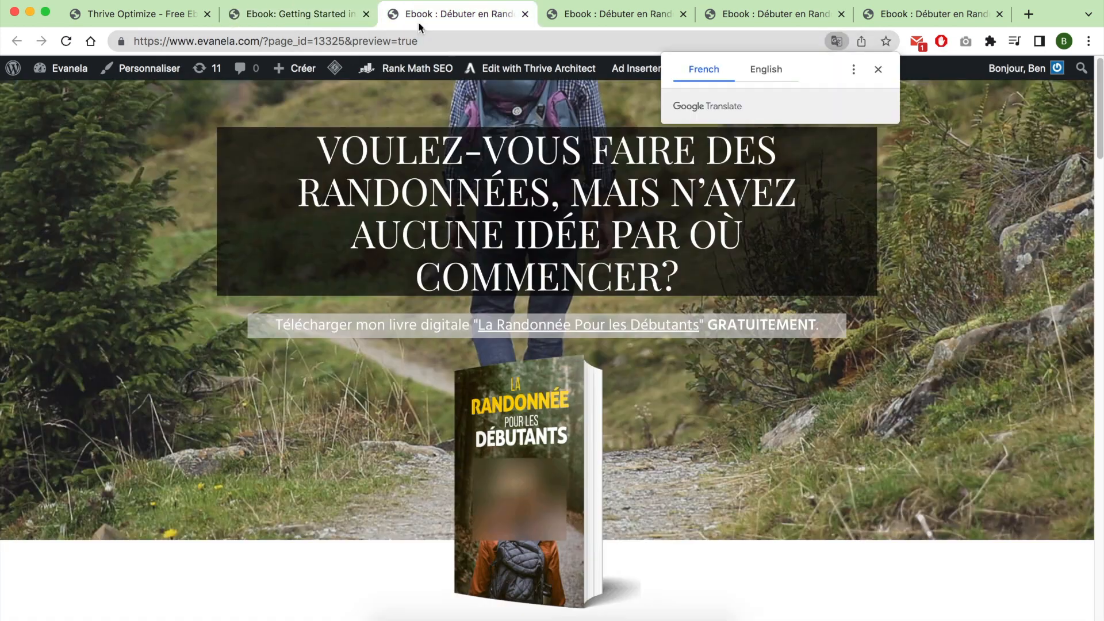
{"action": "left_click", "coordinate": [910, 169]}
{"action": "right_click", "coordinate": [927, 201]}
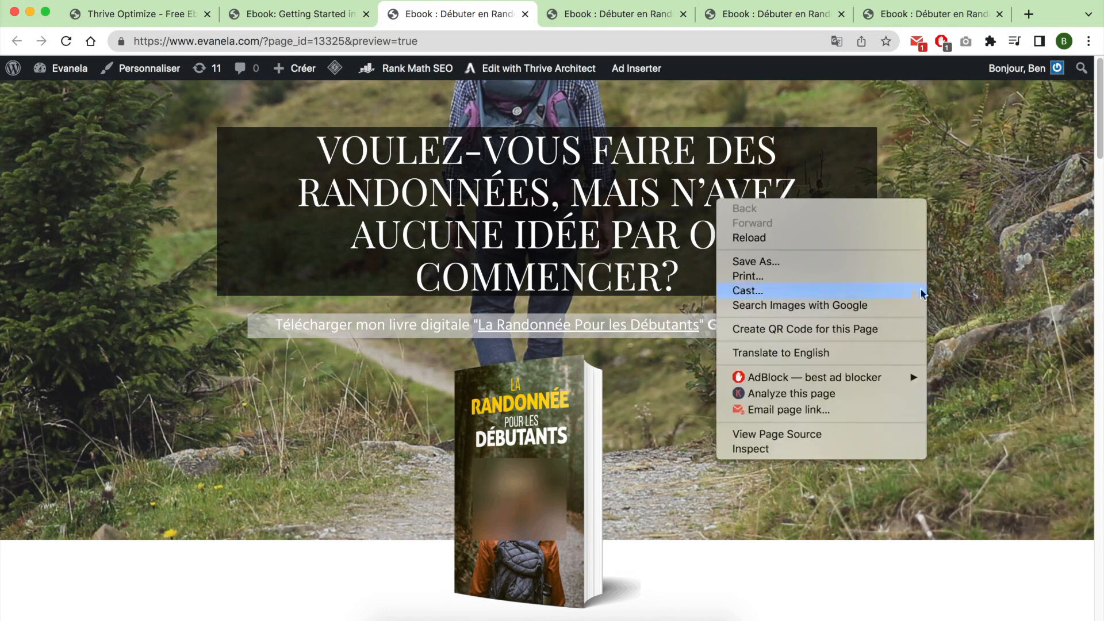
{"action": "left_click", "coordinate": [822, 352]}
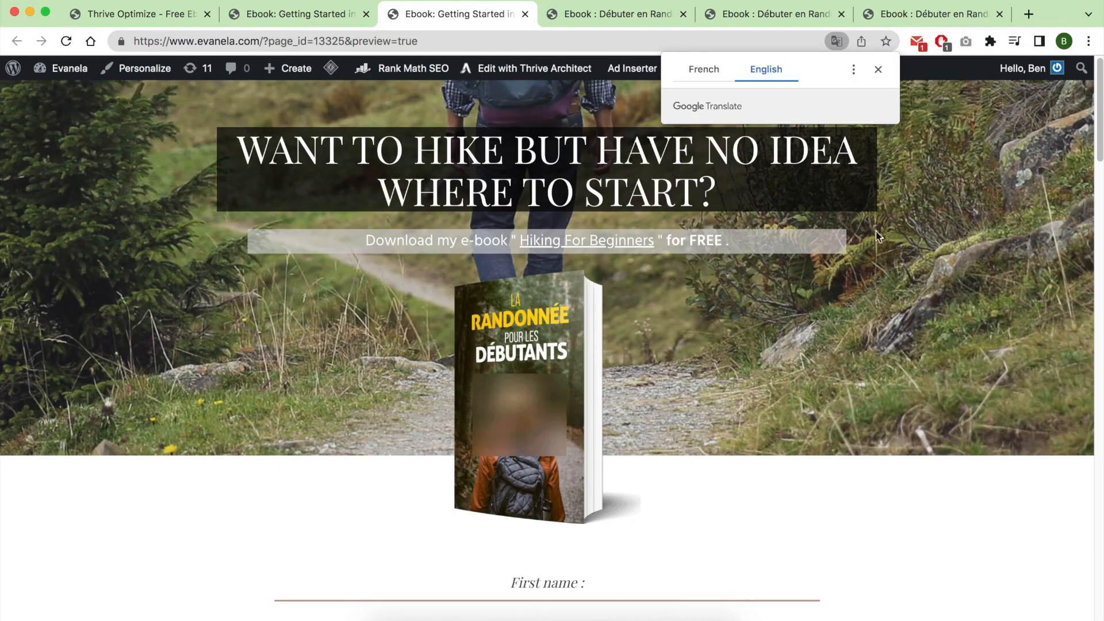
{"action": "left_click", "coordinate": [853, 69]}
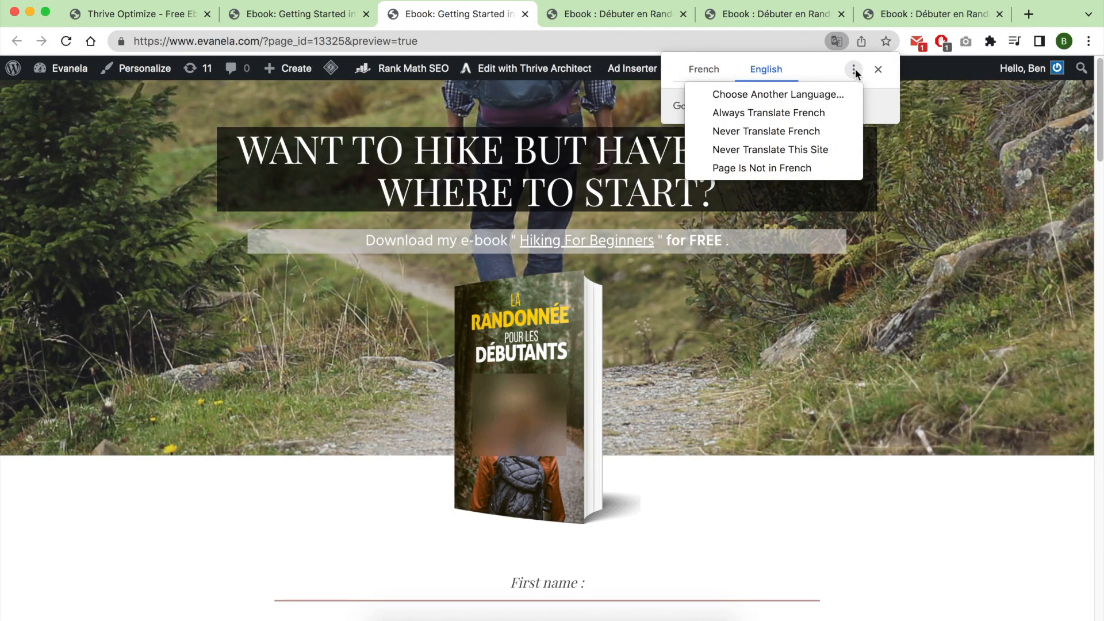
{"action": "left_click", "coordinate": [805, 112]}
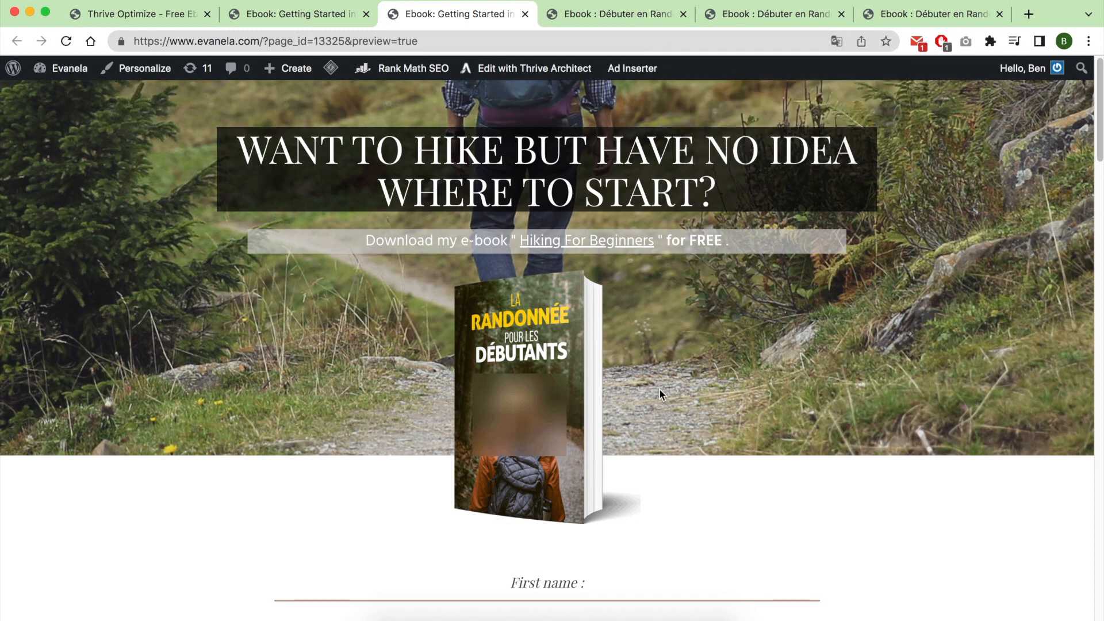
{"action": "scroll", "coordinate": [659, 388], "scroll_direction": "down", "scroll_amount": 3}
{"action": "scroll", "coordinate": [659, 388], "scroll_direction": "down", "scroll_amount": 20}
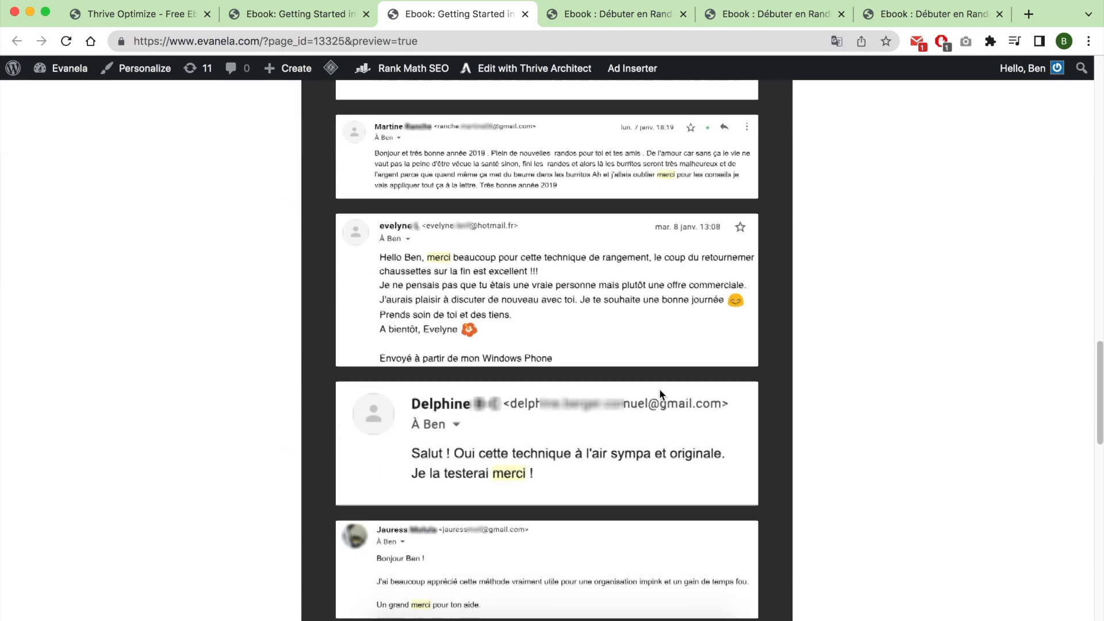
Step: Look through the Ebook variation 2 preview about choosing hiking shoes, from its opt-in form to the footer
{"action": "left_click", "coordinate": [590, 18]}
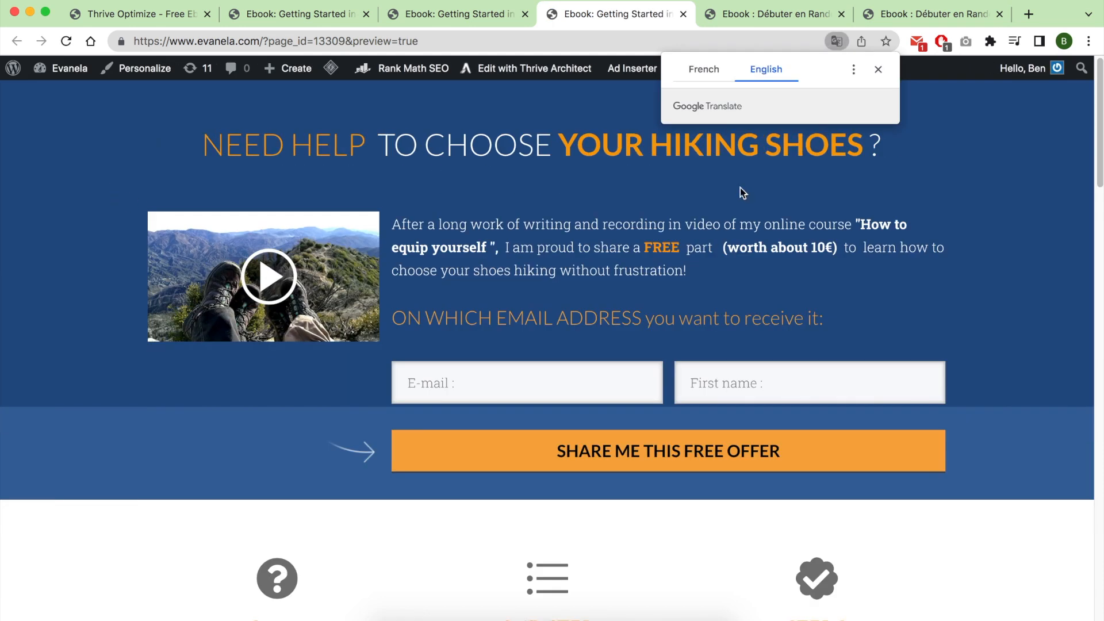
{"action": "left_click", "coordinate": [976, 225]}
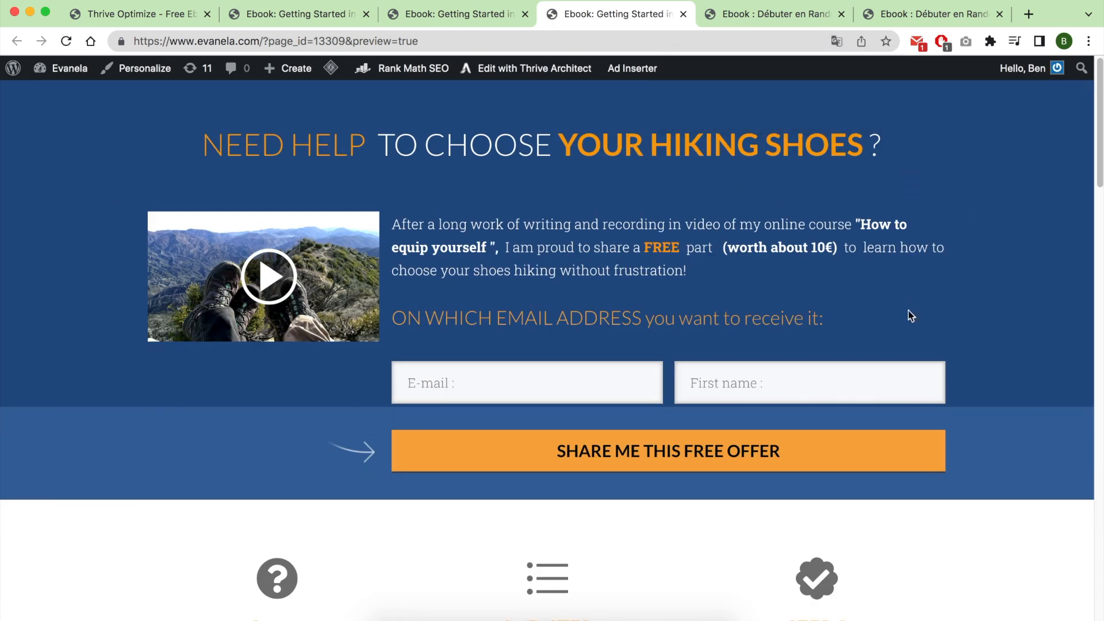
{"action": "scroll", "coordinate": [987, 351], "scroll_direction": "down", "scroll_amount": 9}
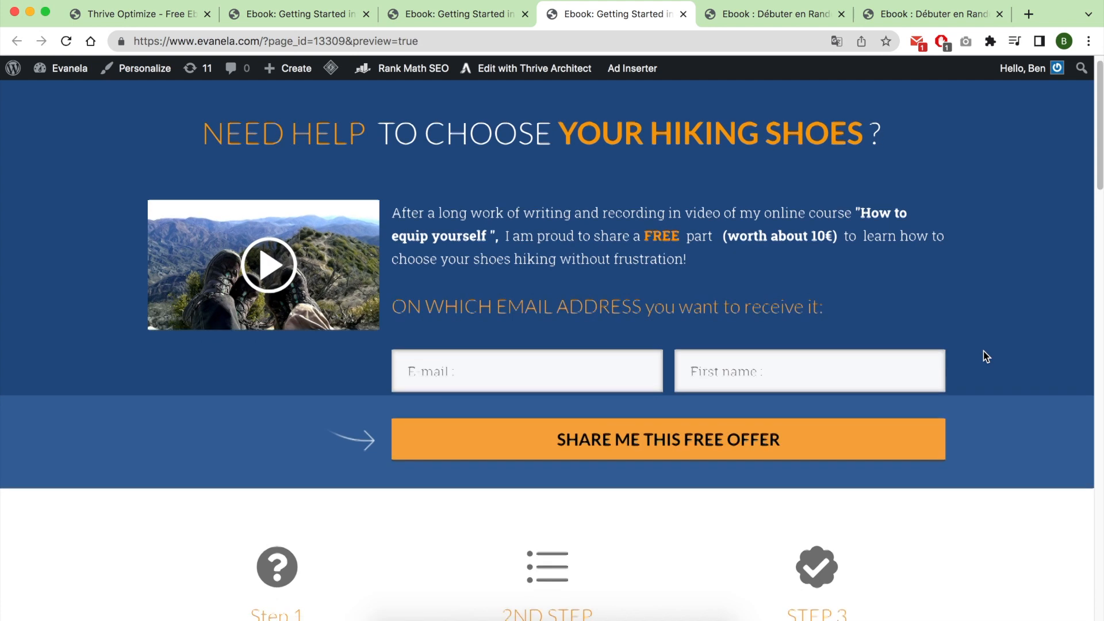
{"action": "scroll", "coordinate": [983, 353], "scroll_direction": "down", "scroll_amount": 15}
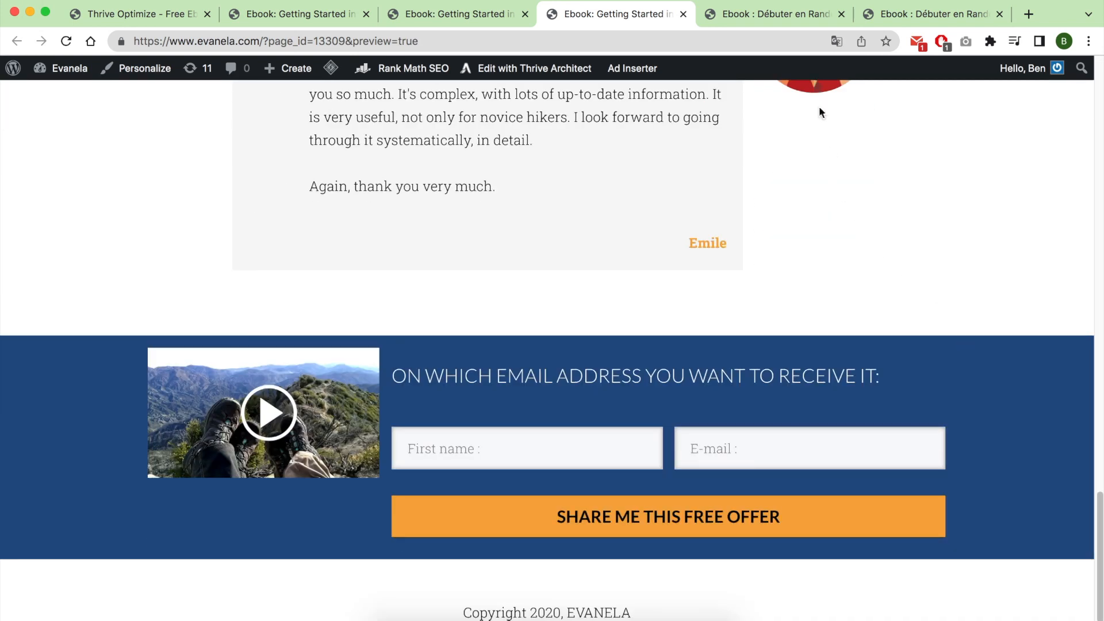
Step: Look through the second active variation's preview with the purple gradient design, including its testimonials and final opt-in form
{"action": "left_click", "coordinate": [785, 17]}
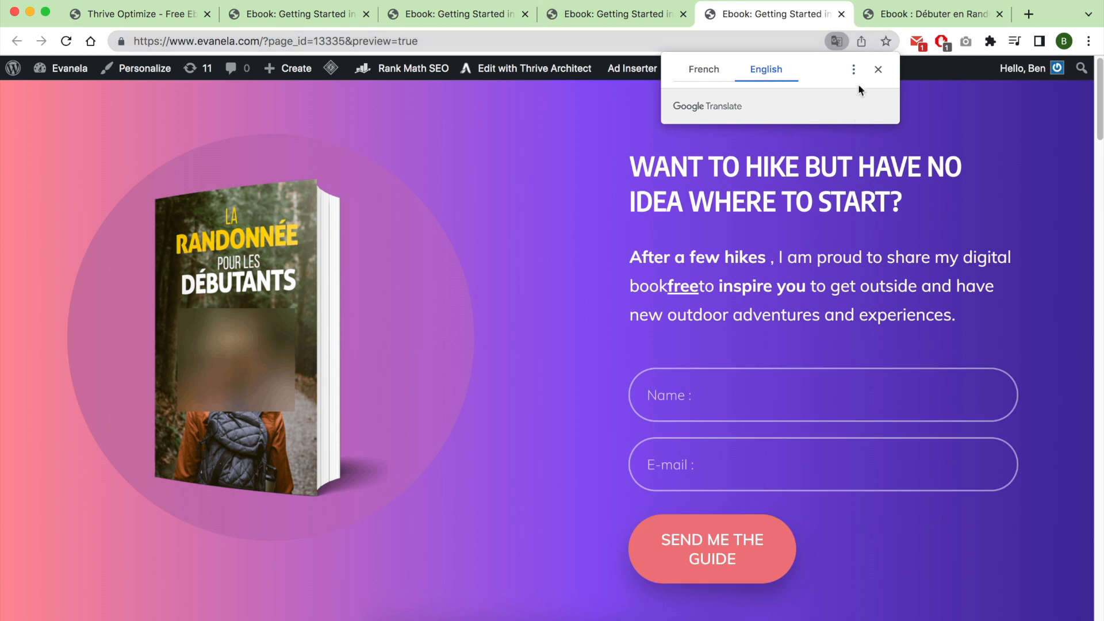
{"action": "left_click", "coordinate": [879, 69]}
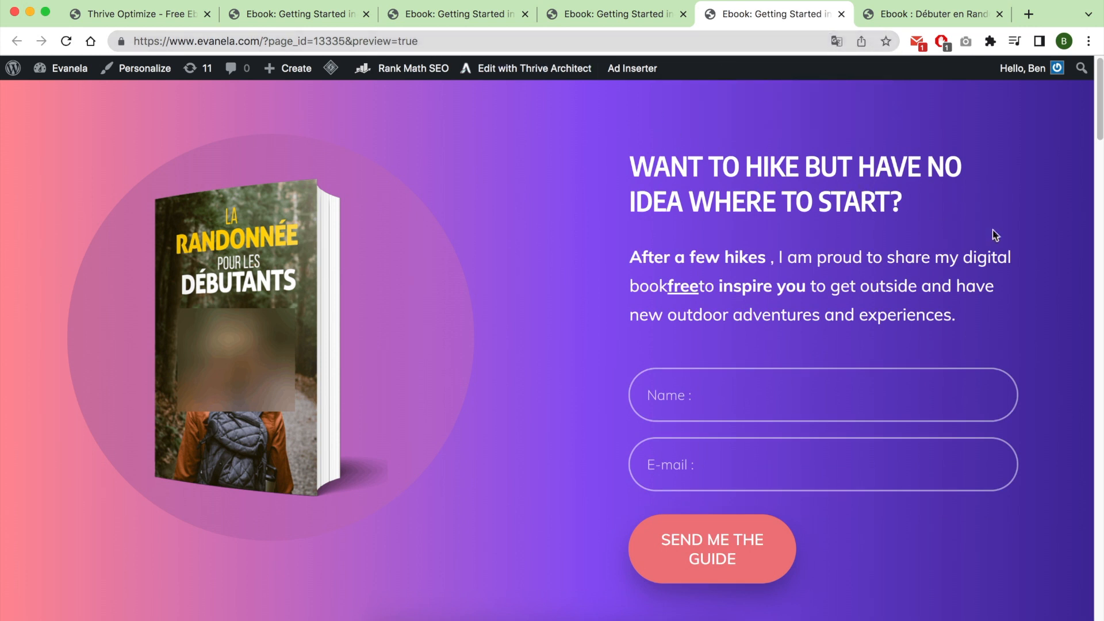
{"action": "scroll", "coordinate": [994, 235], "scroll_direction": "down", "scroll_amount": 15}
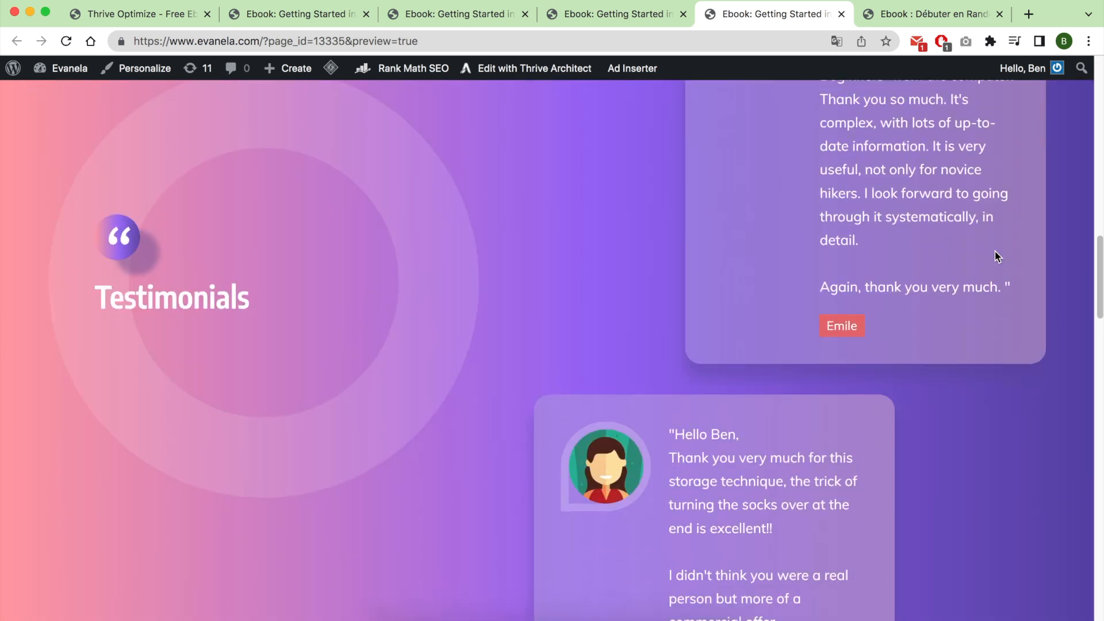
{"action": "scroll", "coordinate": [995, 256], "scroll_direction": "down", "scroll_amount": 20}
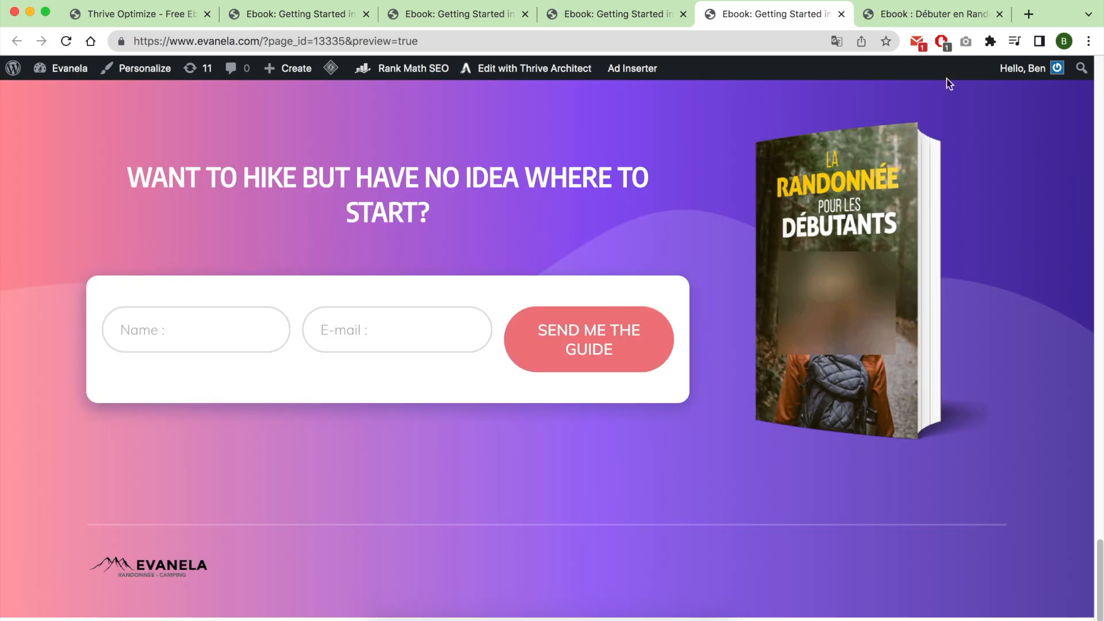
Step: Look through the control page's preview, from the main opt-in form to the one below the testimonials
{"action": "left_click", "coordinate": [929, 18]}
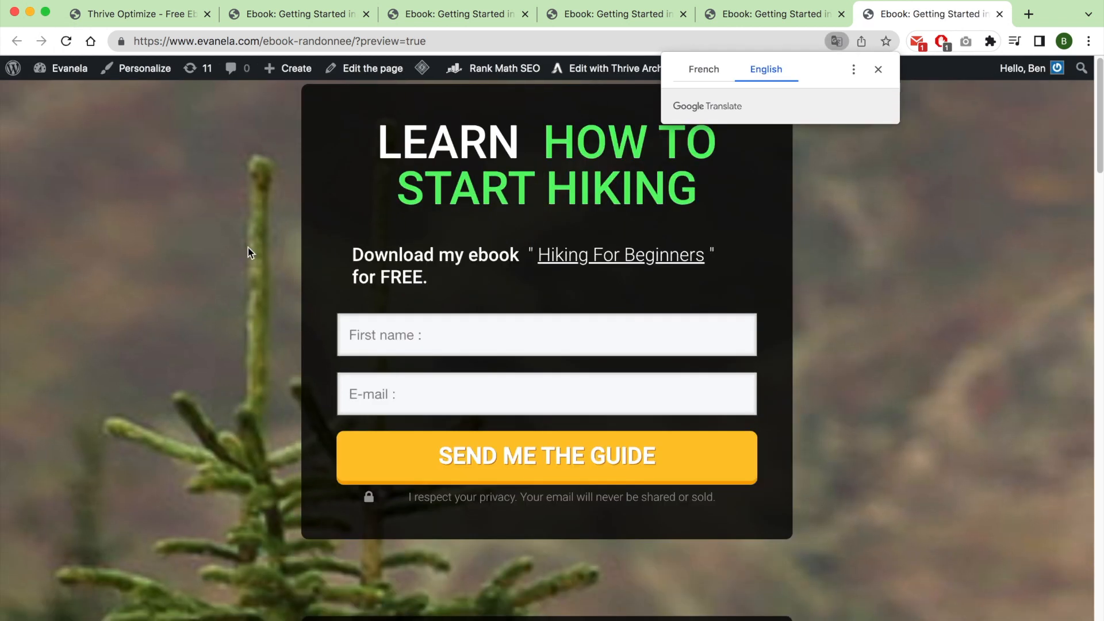
{"action": "scroll", "coordinate": [301, 299], "scroll_direction": "down", "scroll_amount": 20}
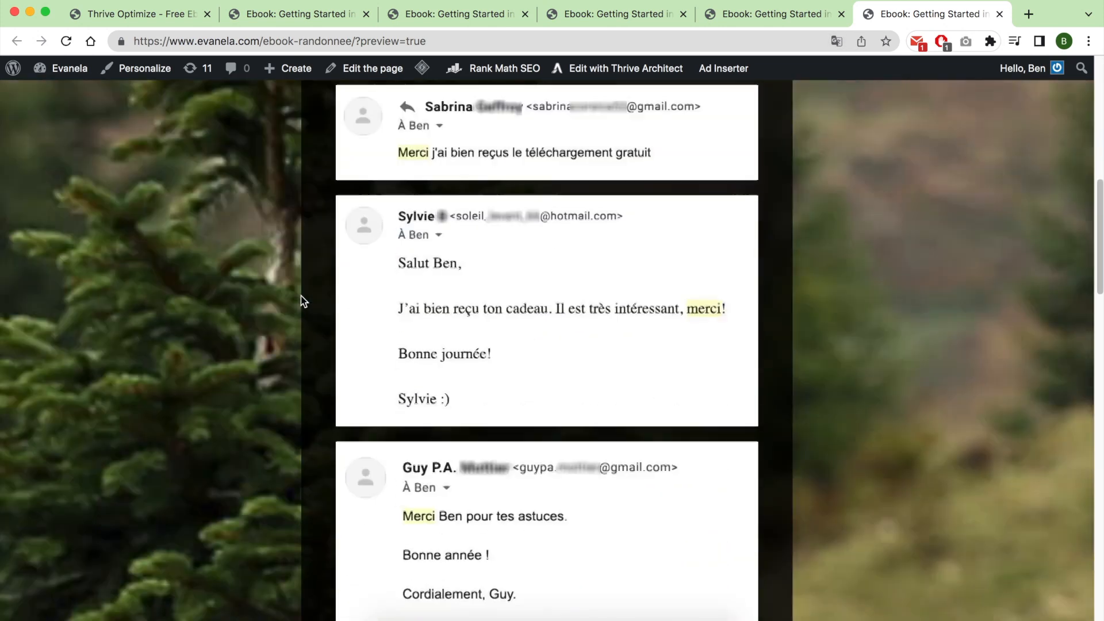
{"action": "scroll", "coordinate": [302, 296], "scroll_direction": "down", "scroll_amount": 10}
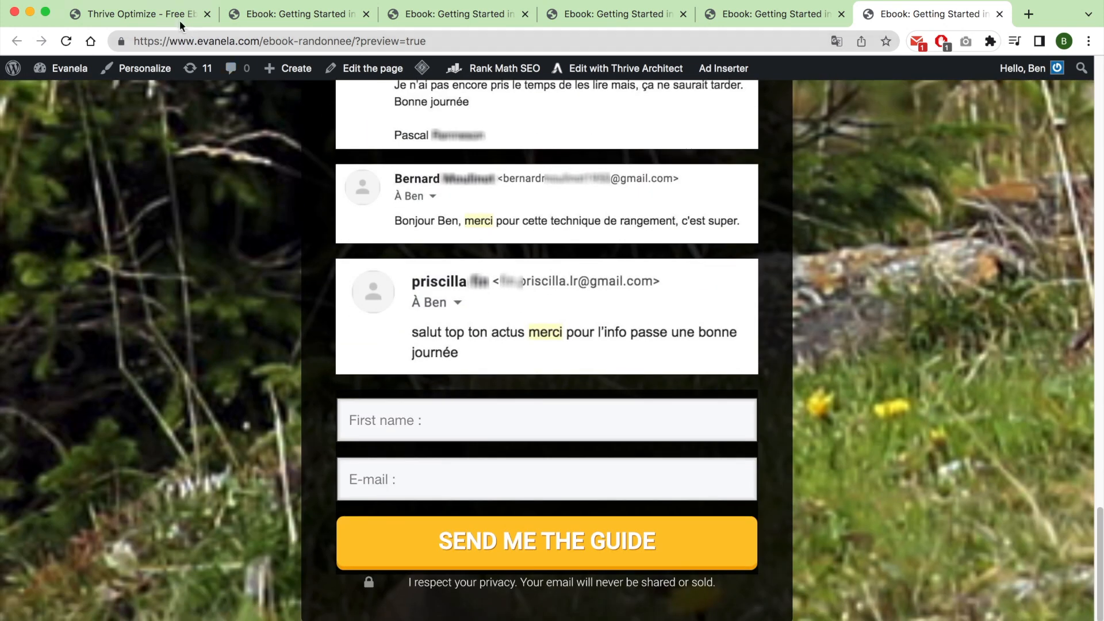
Step: Return to the split-test report and compare the variations' subscription rates and the conversion rate graph
{"action": "left_click", "coordinate": [187, 26]}
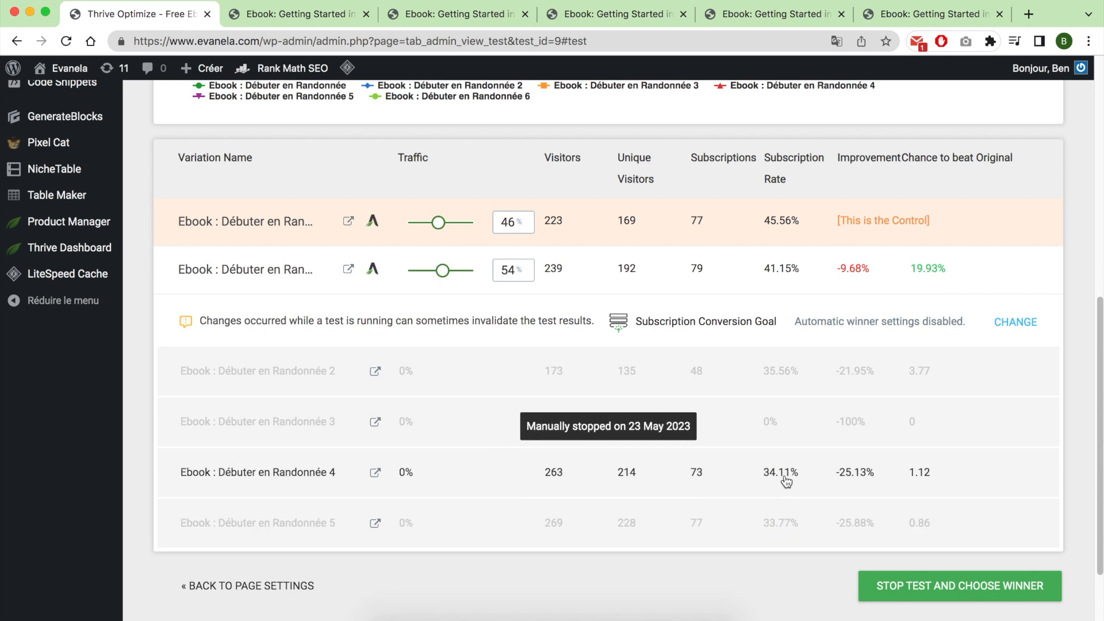
{"action": "mouse_move", "coordinate": [795, 280]}
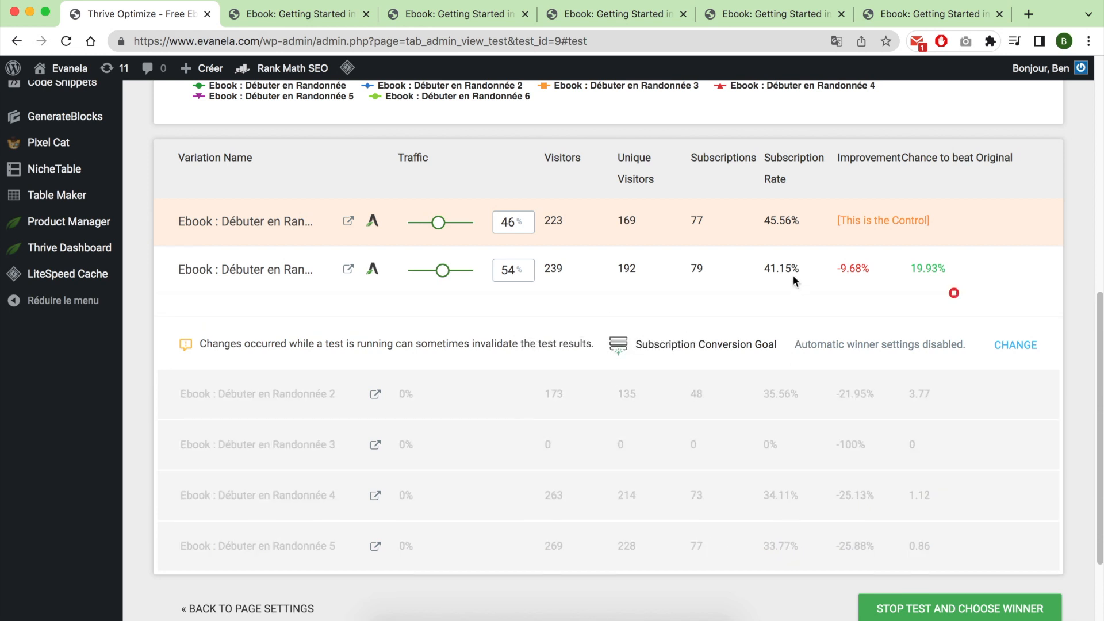
{"action": "left_click_drag", "start_coordinate": [770, 269], "coordinate": [762, 269]}
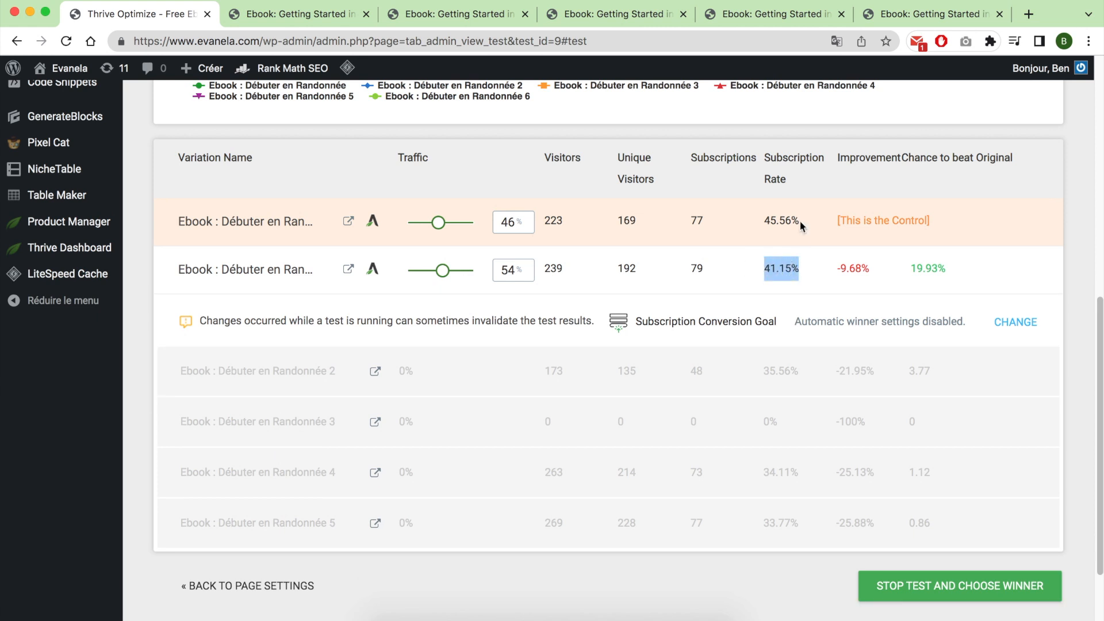
{"action": "left_click_drag", "start_coordinate": [800, 222], "coordinate": [760, 224]}
{"action": "scroll", "coordinate": [775, 254], "scroll_direction": "up", "scroll_amount": 5}
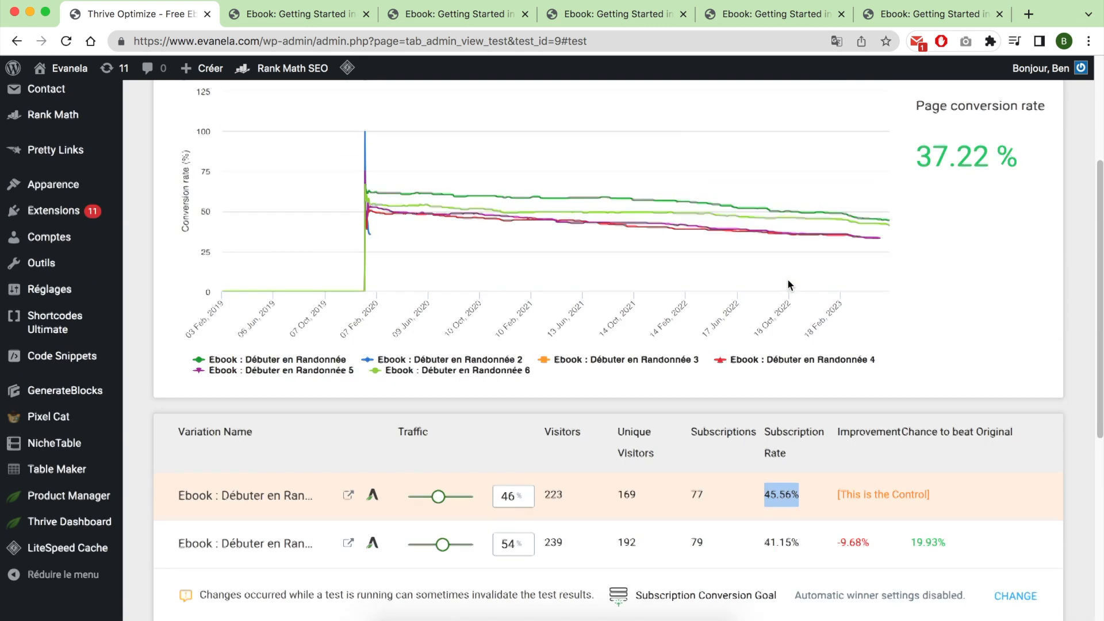
{"action": "scroll", "coordinate": [815, 497], "scroll_direction": "up", "scroll_amount": 4}
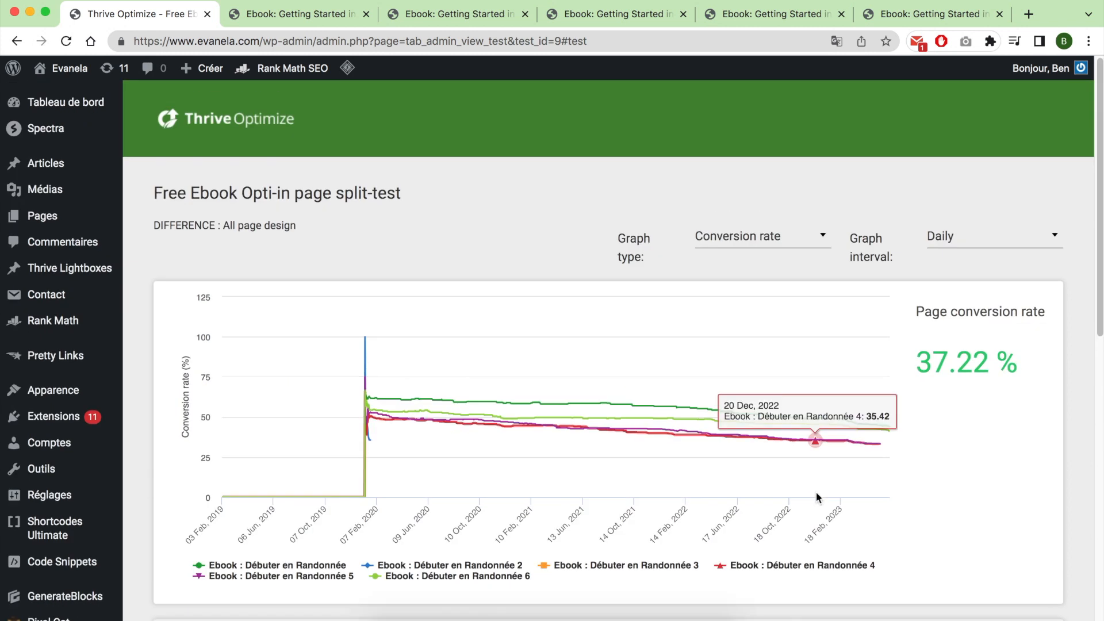
Step: Close the ebook page preview tabs and go back from the test report to the Optimize Dashboard
{"action": "right_click", "coordinate": [158, 14]}
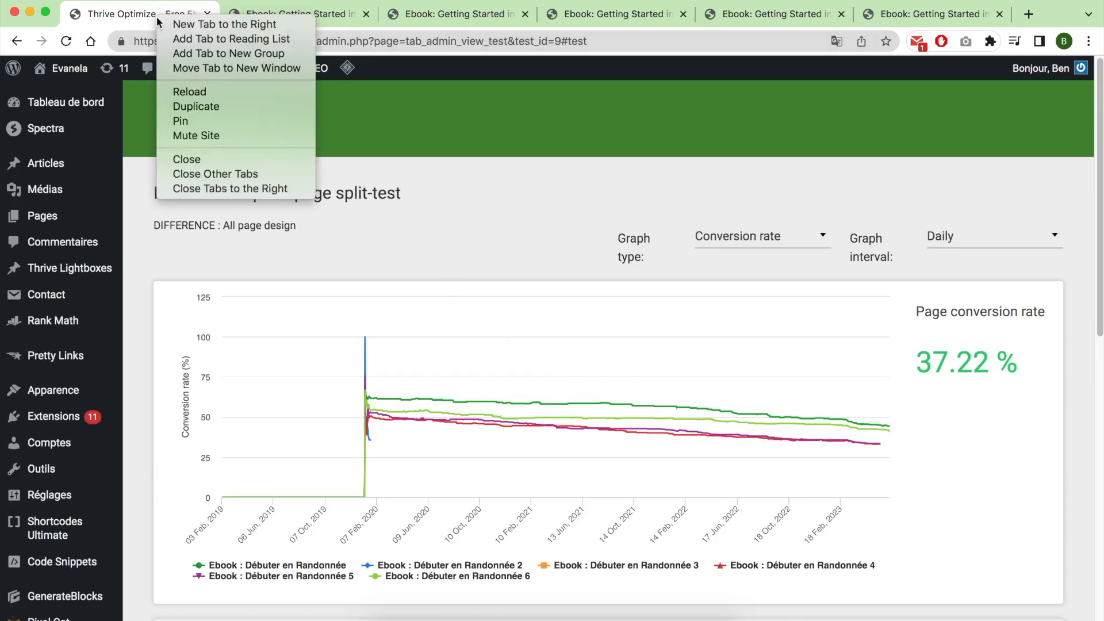
{"action": "left_click", "coordinate": [167, 184]}
{"action": "left_click", "coordinate": [17, 43]}
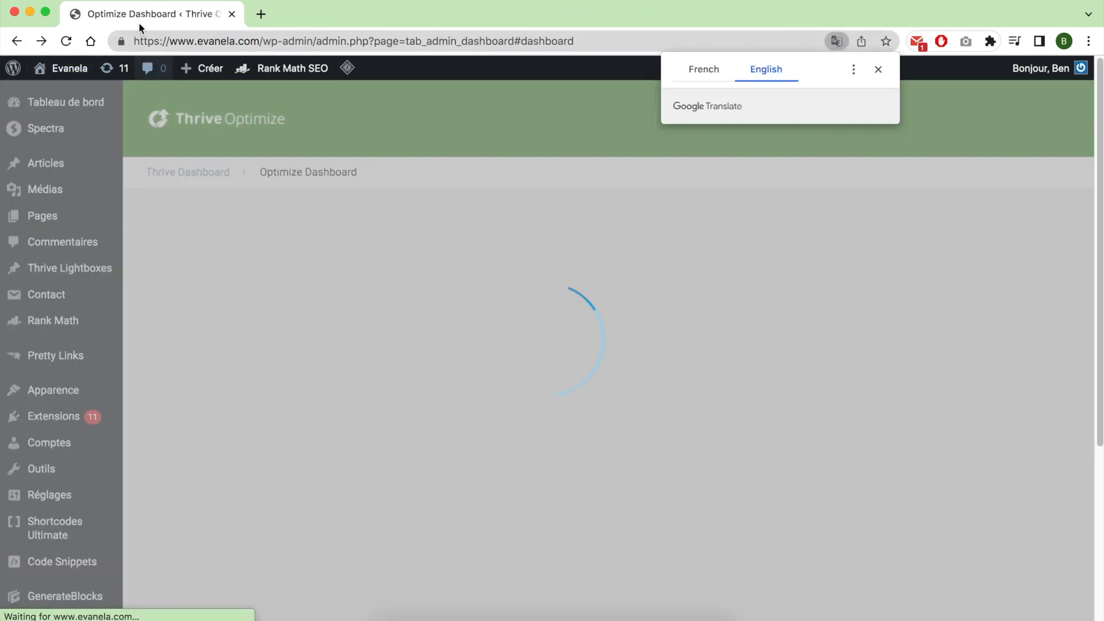
Step: Open the test details of the completed Orientation Sales Split-test in a new tab and switch to it
{"action": "scroll", "coordinate": [433, 287], "scroll_direction": "down", "scroll_amount": 7}
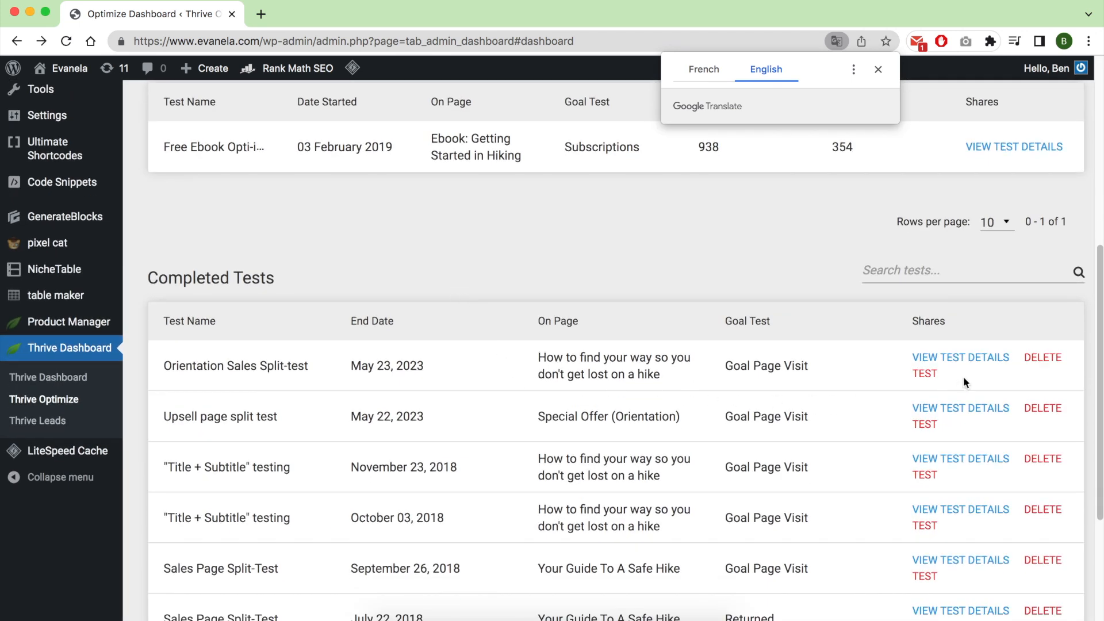
{"action": "right_click", "coordinate": [975, 361]}
{"action": "left_click", "coordinate": [939, 339]}
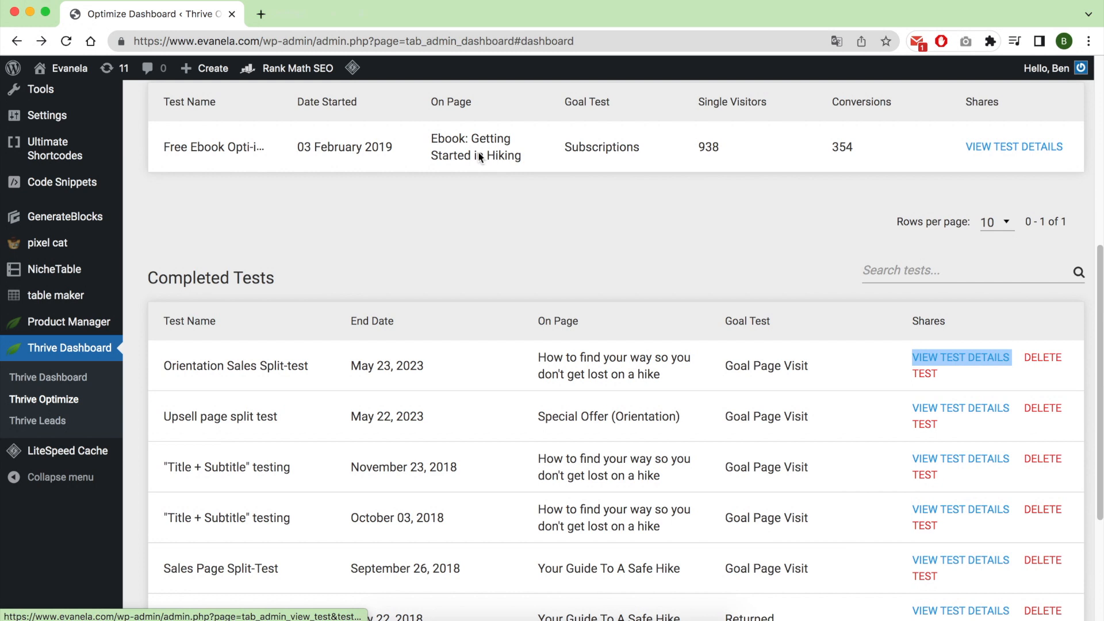
{"action": "left_click", "coordinate": [314, 19]}
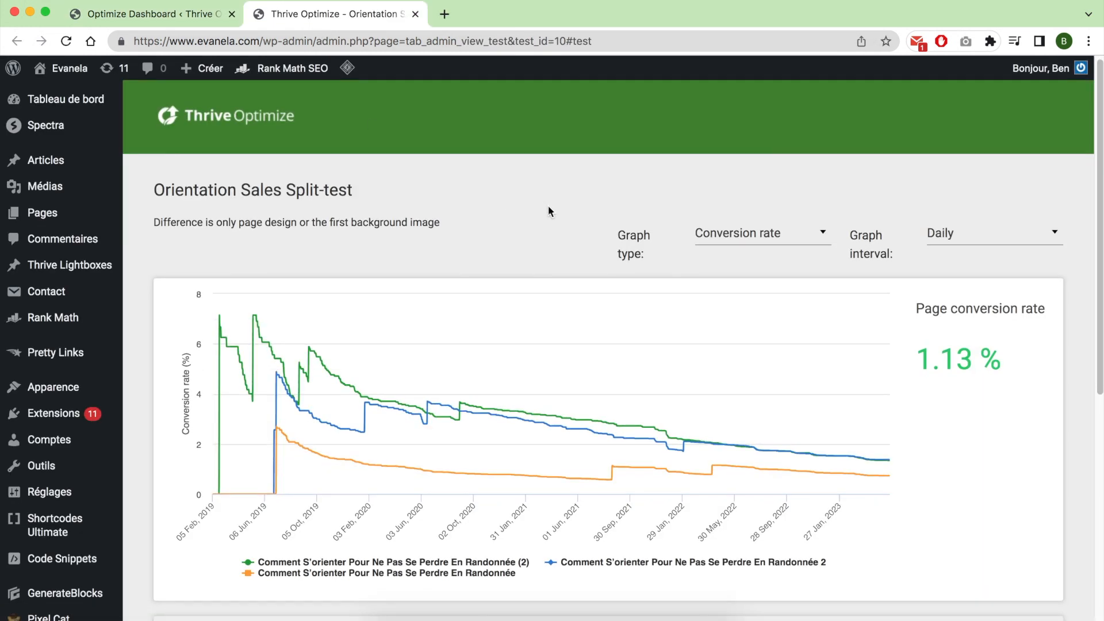
Step: Review the Orientation Sales Split-test's variation results and open the control and both variation pages in new tabs
{"action": "scroll", "coordinate": [583, 233], "scroll_direction": "down", "scroll_amount": 3}
{"action": "scroll", "coordinate": [584, 233], "scroll_direction": "down", "scroll_amount": 3}
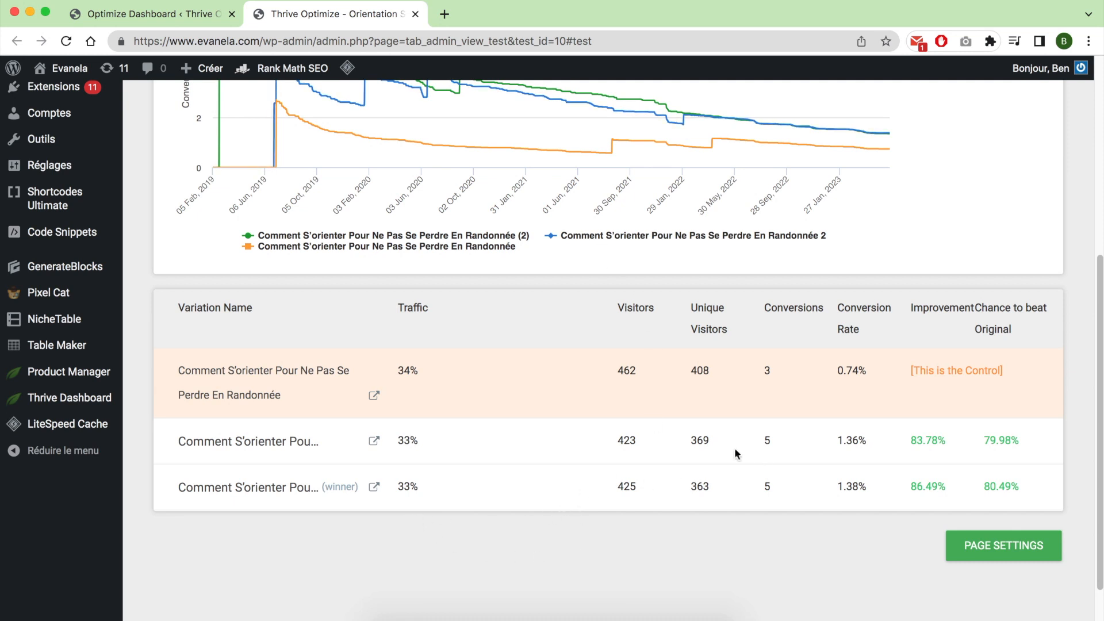
{"action": "left_click", "coordinate": [374, 397], "text": "super"}
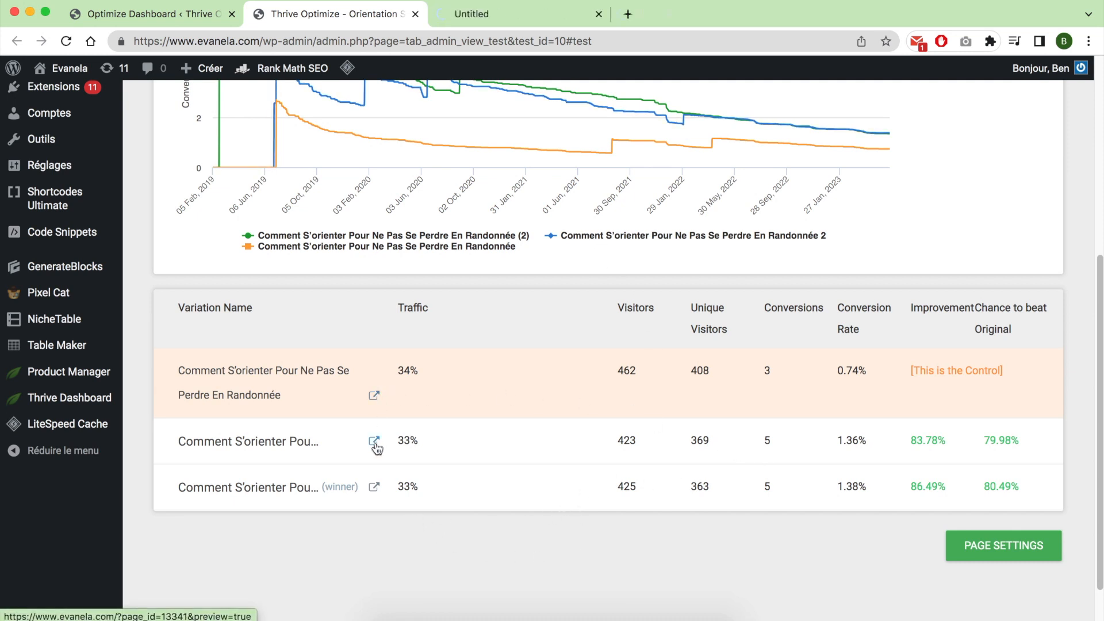
Step: Look through the control sales page's preview, from the sunset header image to the questions and answers above the footer
{"action": "left_click", "coordinate": [536, 16]}
{"action": "left_click", "coordinate": [965, 223]}
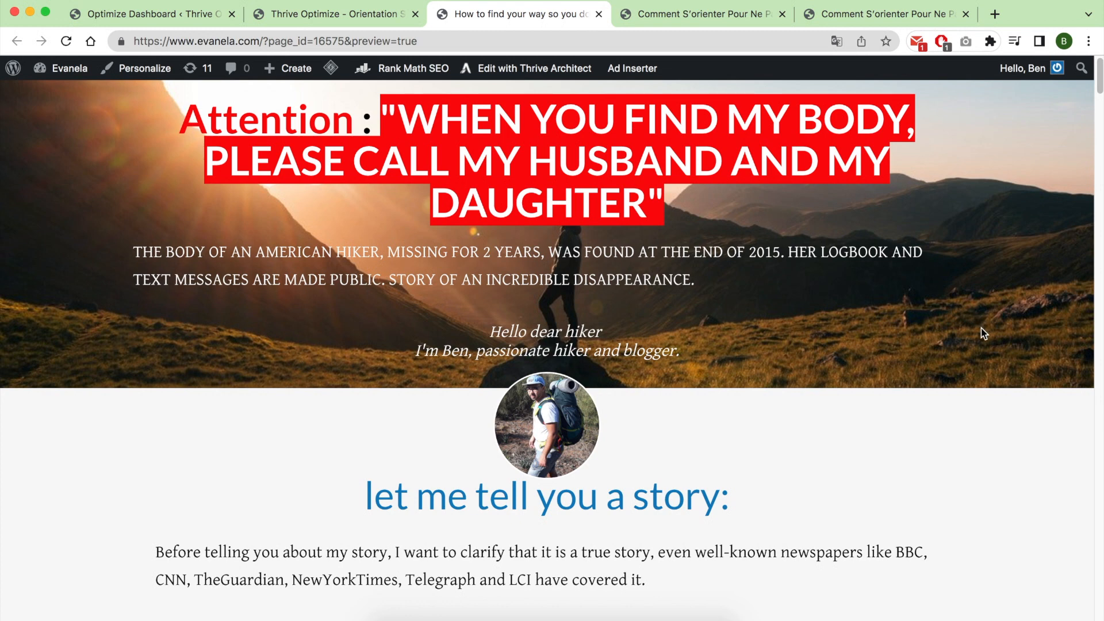
{"action": "scroll", "coordinate": [969, 353], "scroll_direction": "down", "scroll_amount": 8}
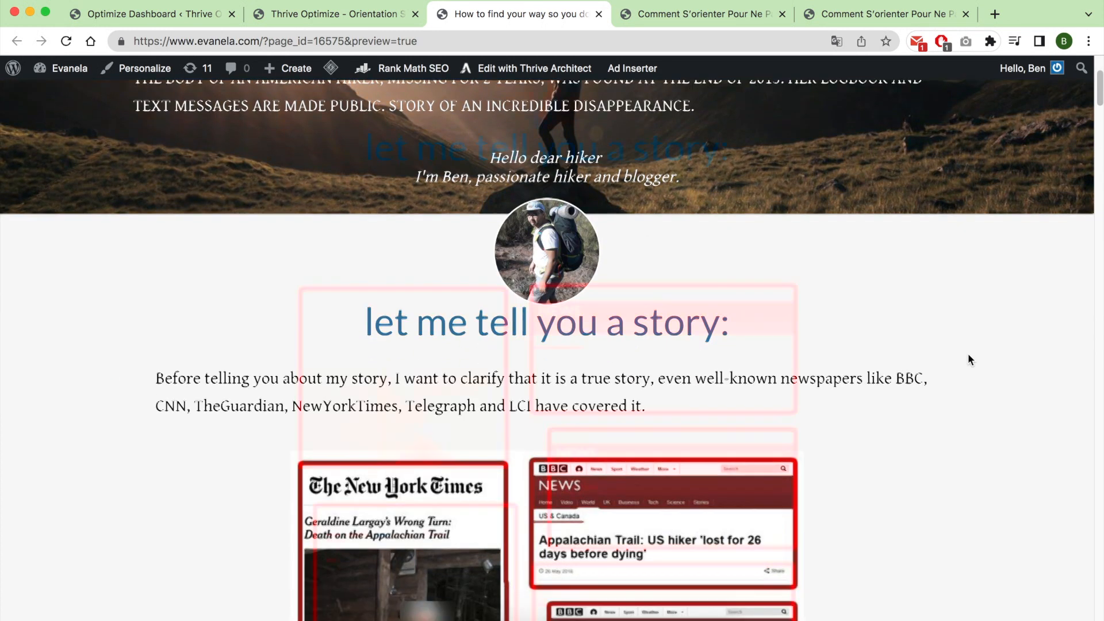
{"action": "scroll", "coordinate": [968, 359], "scroll_direction": "down", "scroll_amount": 11}
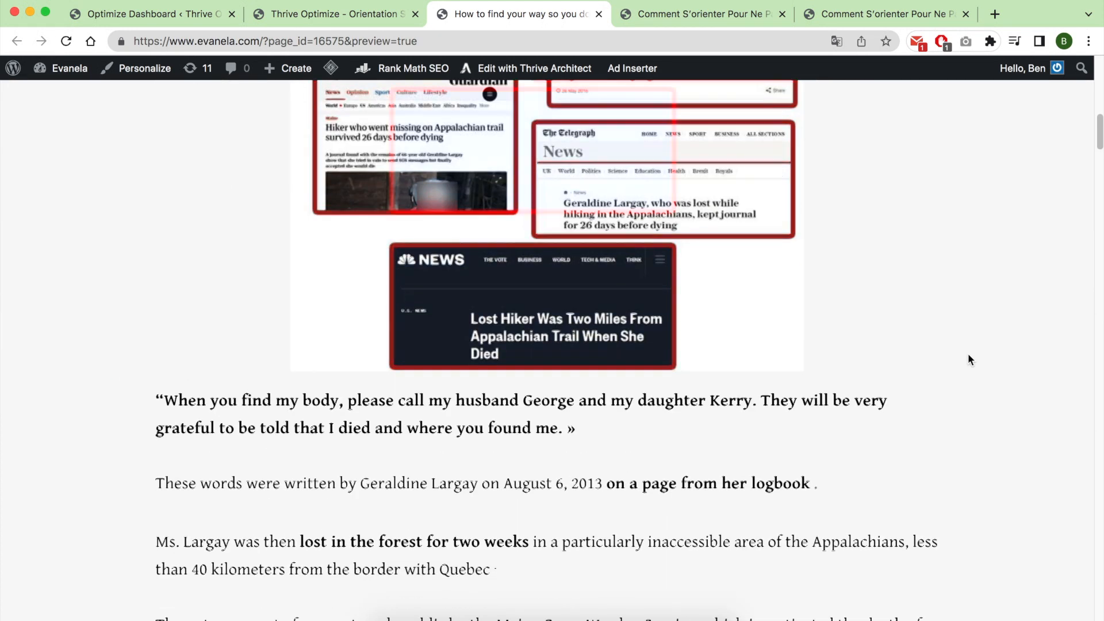
{"action": "scroll", "coordinate": [968, 356], "scroll_direction": "down", "scroll_amount": 20}
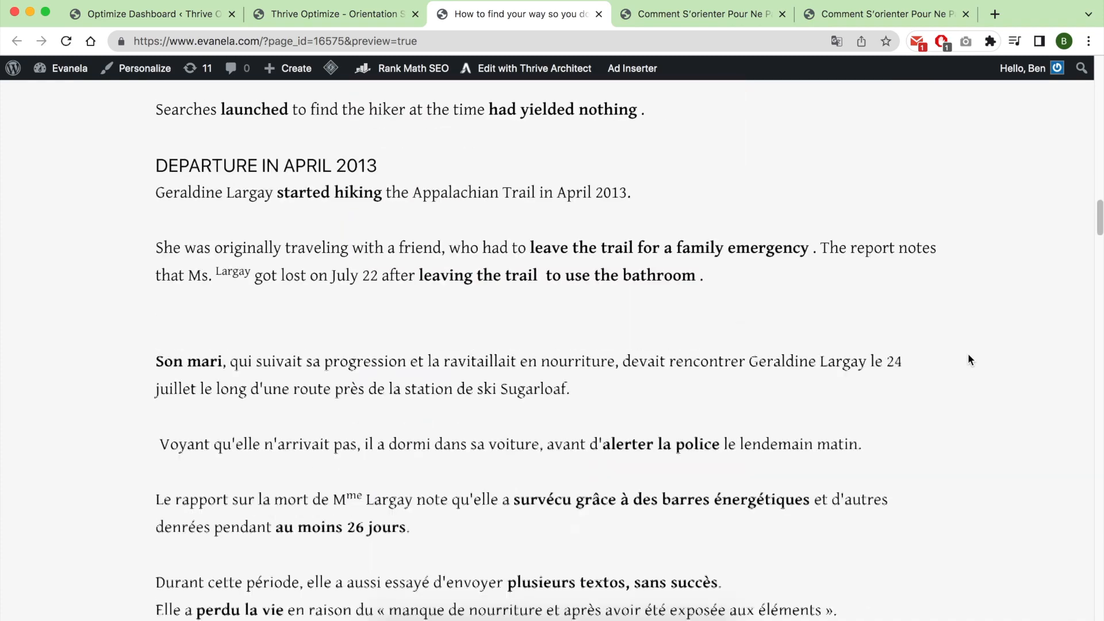
{"action": "scroll", "coordinate": [969, 359], "scroll_direction": "down", "scroll_amount": 9}
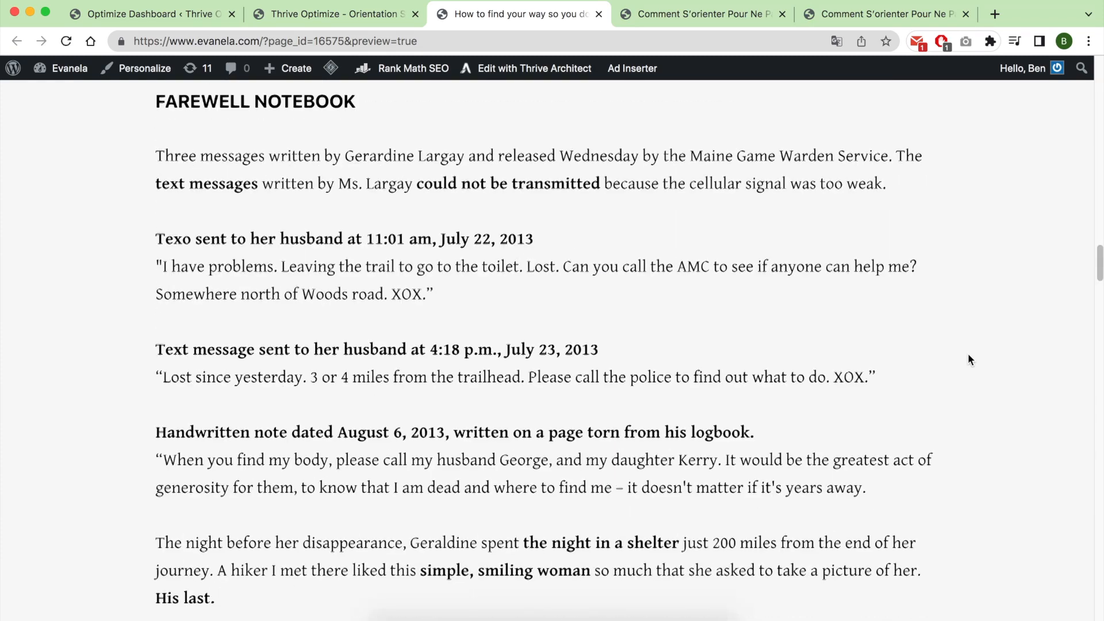
{"action": "scroll", "coordinate": [969, 359], "scroll_direction": "down", "scroll_amount": 14}
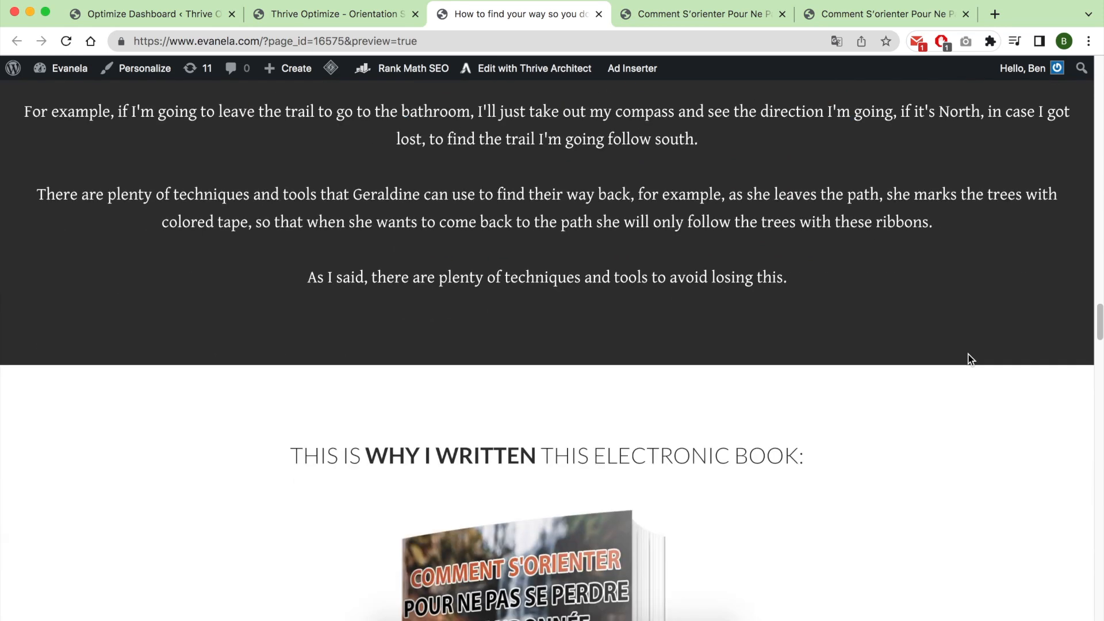
{"action": "scroll", "coordinate": [970, 360], "scroll_direction": "down", "scroll_amount": 20}
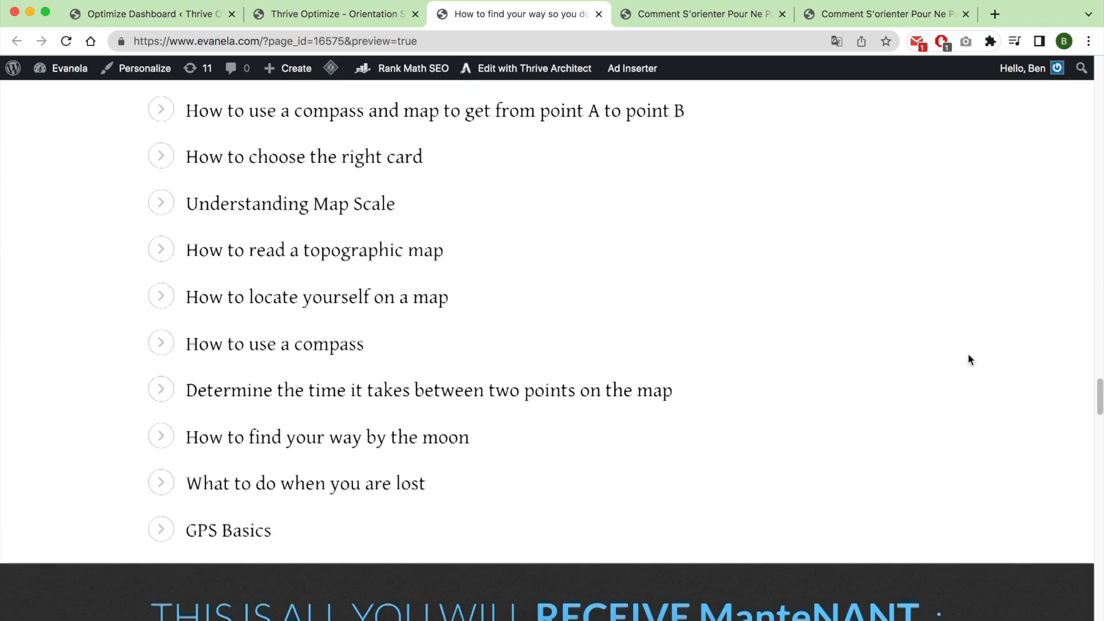
{"action": "scroll", "coordinate": [970, 360], "scroll_direction": "down", "scroll_amount": 14}
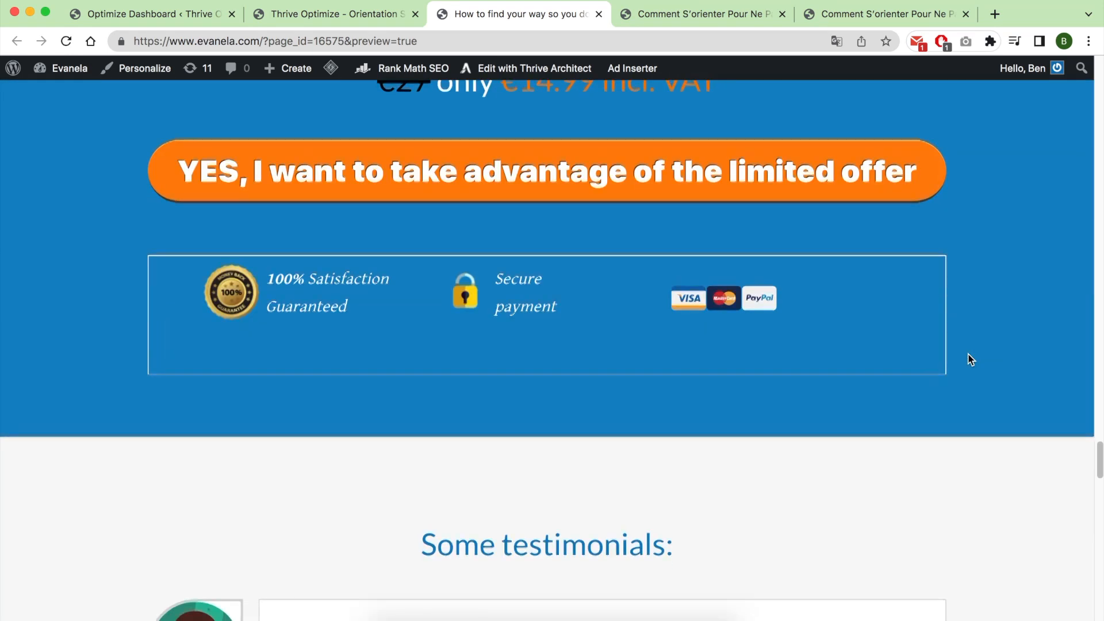
{"action": "scroll", "coordinate": [967, 360], "scroll_direction": "down", "scroll_amount": 18}
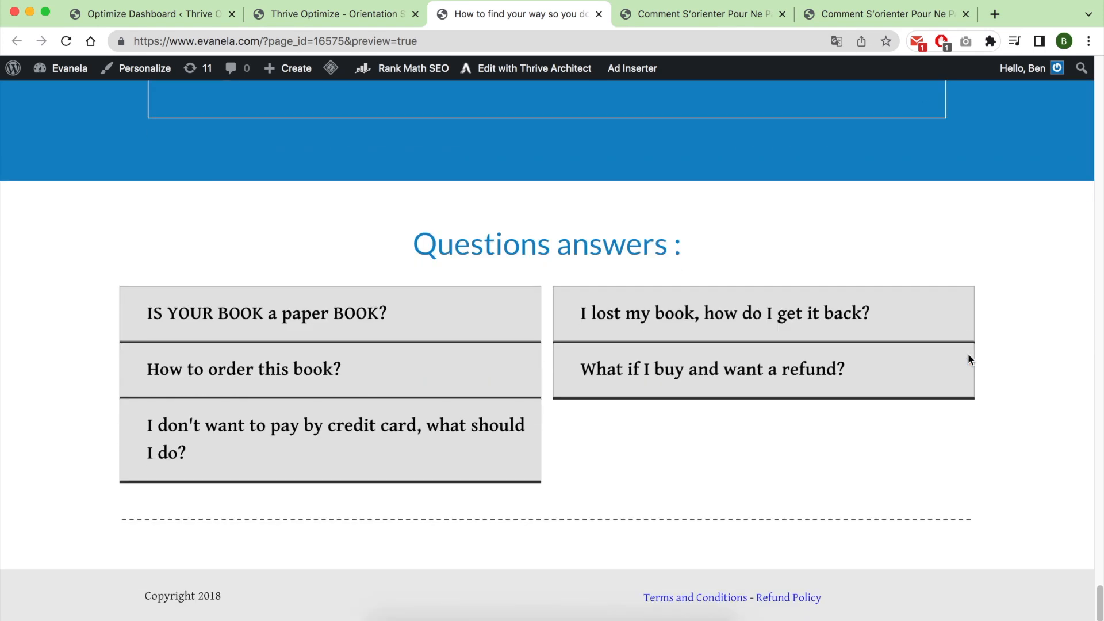
Step: Look over the second sales page preview with the two-hikers header image, down to the newspaper clippings and back up
{"action": "left_click", "coordinate": [699, 16]}
{"action": "left_click", "coordinate": [976, 161]}
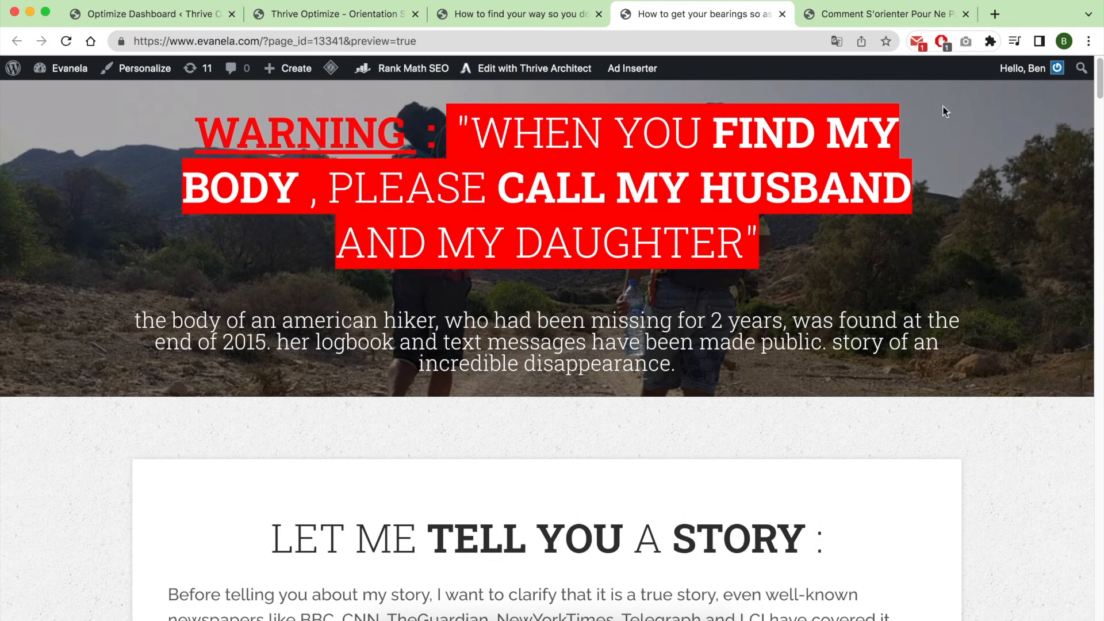
{"action": "scroll", "coordinate": [990, 245], "scroll_direction": "down", "scroll_amount": 12}
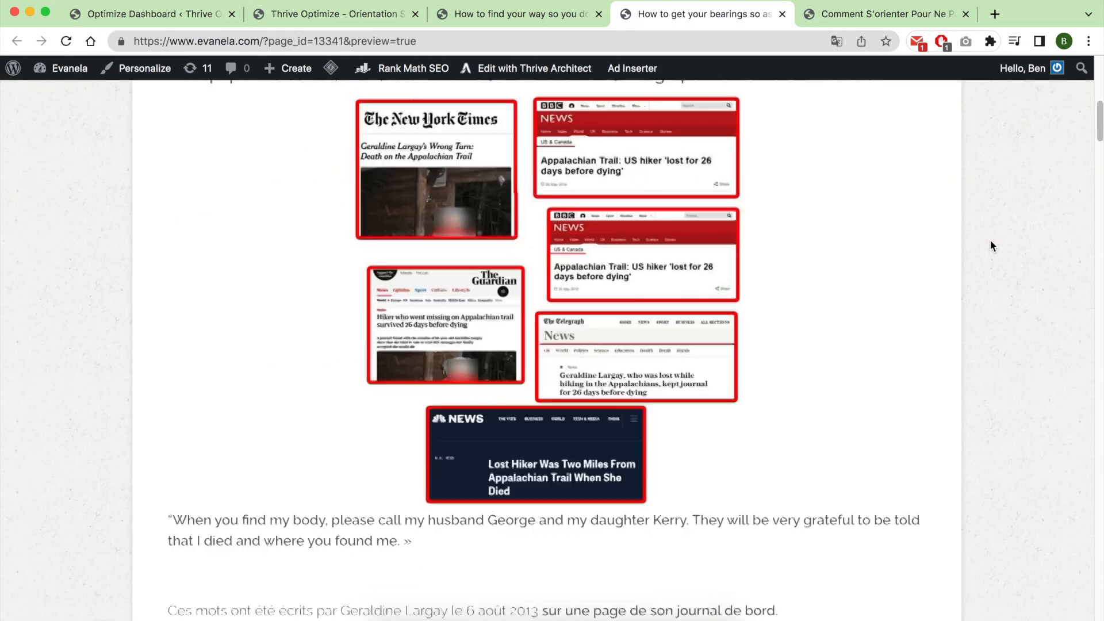
{"action": "scroll", "coordinate": [928, 203], "scroll_direction": "up", "scroll_amount": 12}
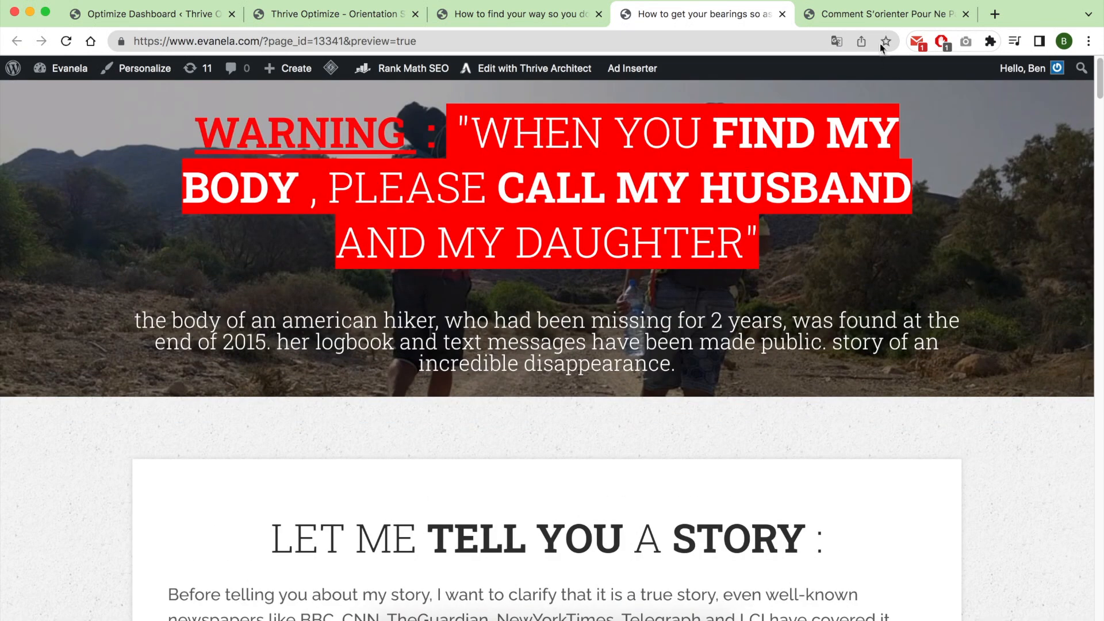
Step: Look over the sales page preview with the plain yellow header and compare the variations' conversion rates in the report
{"action": "left_click", "coordinate": [869, 16]}
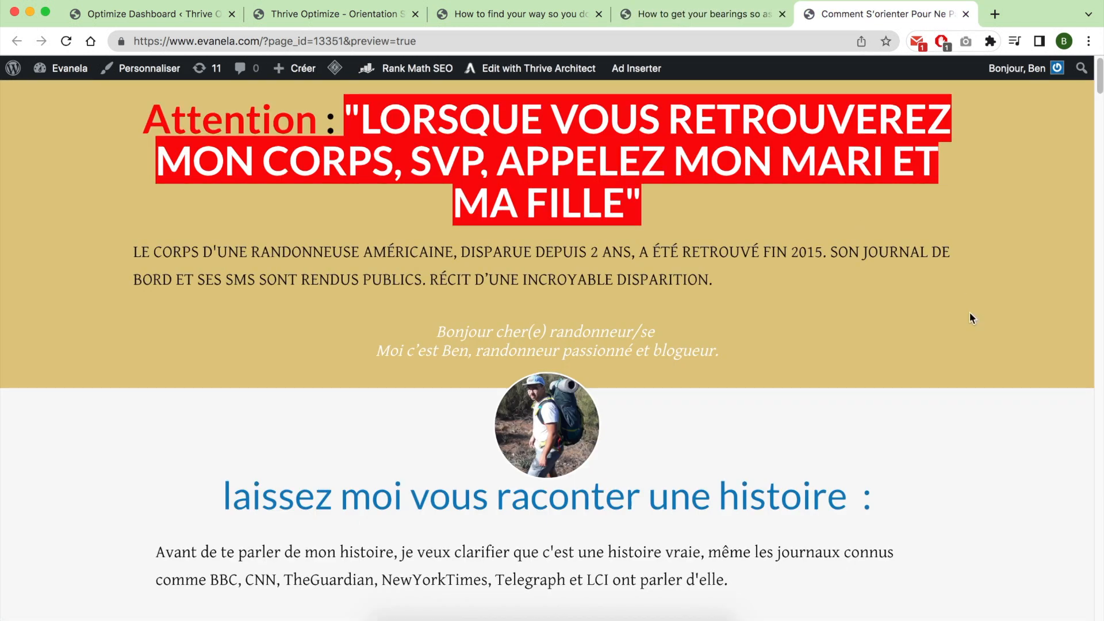
{"action": "scroll", "coordinate": [1012, 342], "scroll_direction": "down", "scroll_amount": 10}
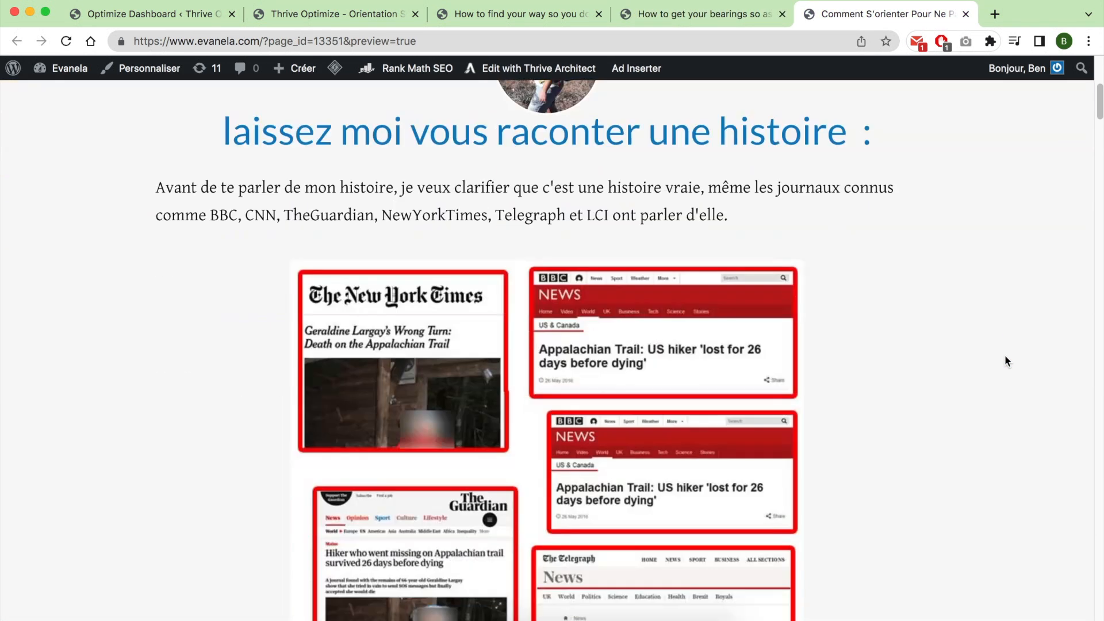
{"action": "left_click", "coordinate": [333, 14]}
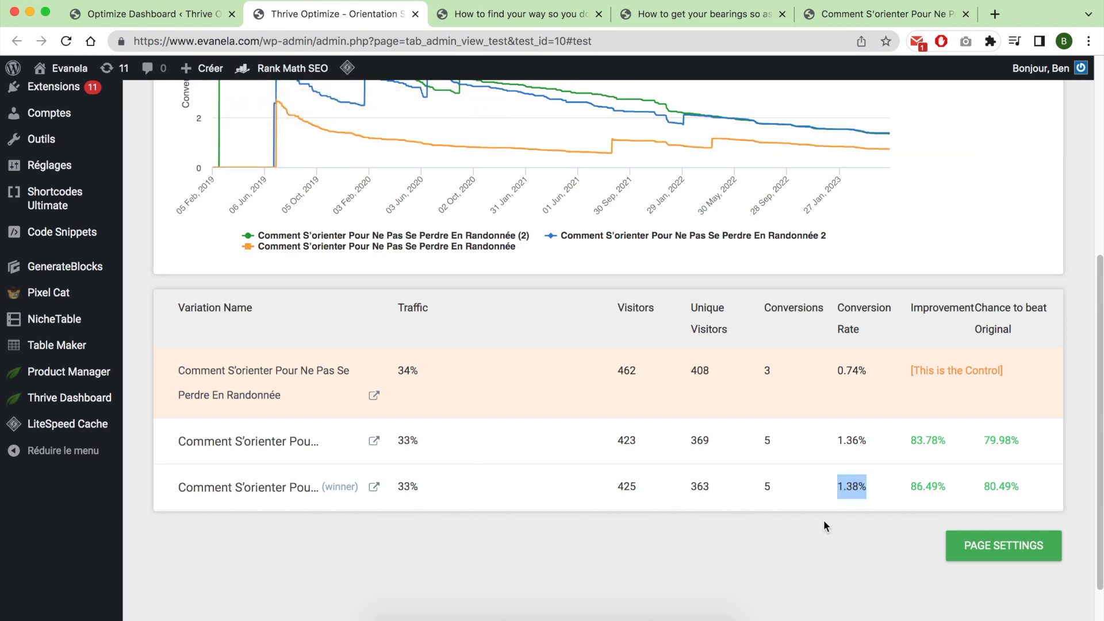
{"action": "scroll", "coordinate": [914, 312], "scroll_direction": "up", "scroll_amount": 10}
{"action": "left_click", "coordinate": [983, 265]}
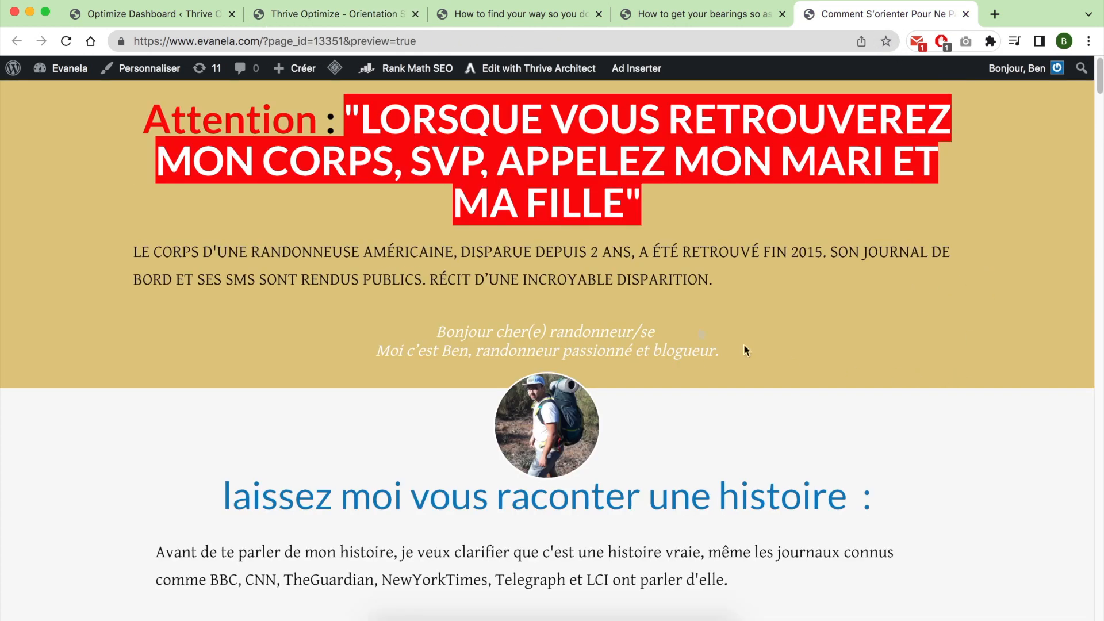
Step: Close all tabs beside the Optimize Dashboard and open the Upsell page split test's details in a new tab
{"action": "right_click", "coordinate": [177, 17]}
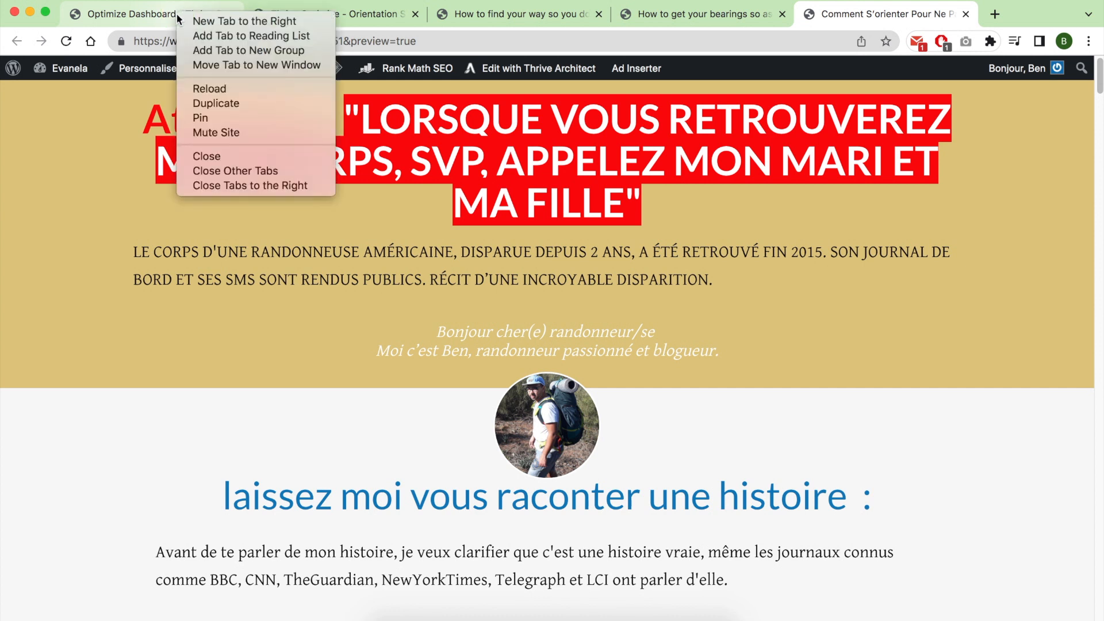
{"action": "left_click", "coordinate": [185, 185]}
{"action": "right_click", "coordinate": [930, 409]}
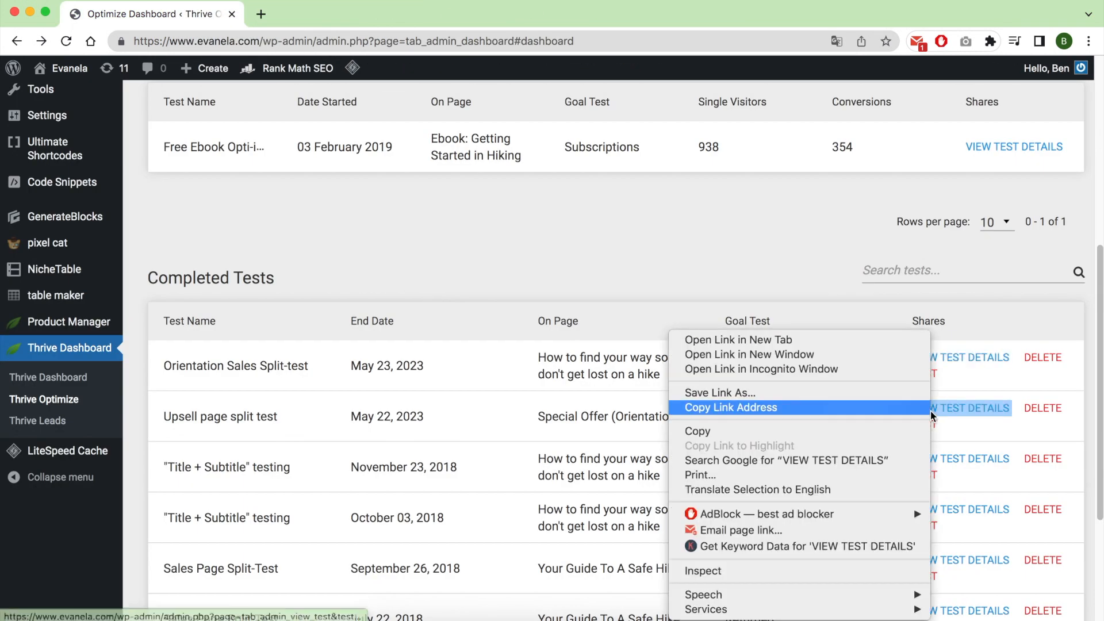
{"action": "left_click", "coordinate": [873, 341]}
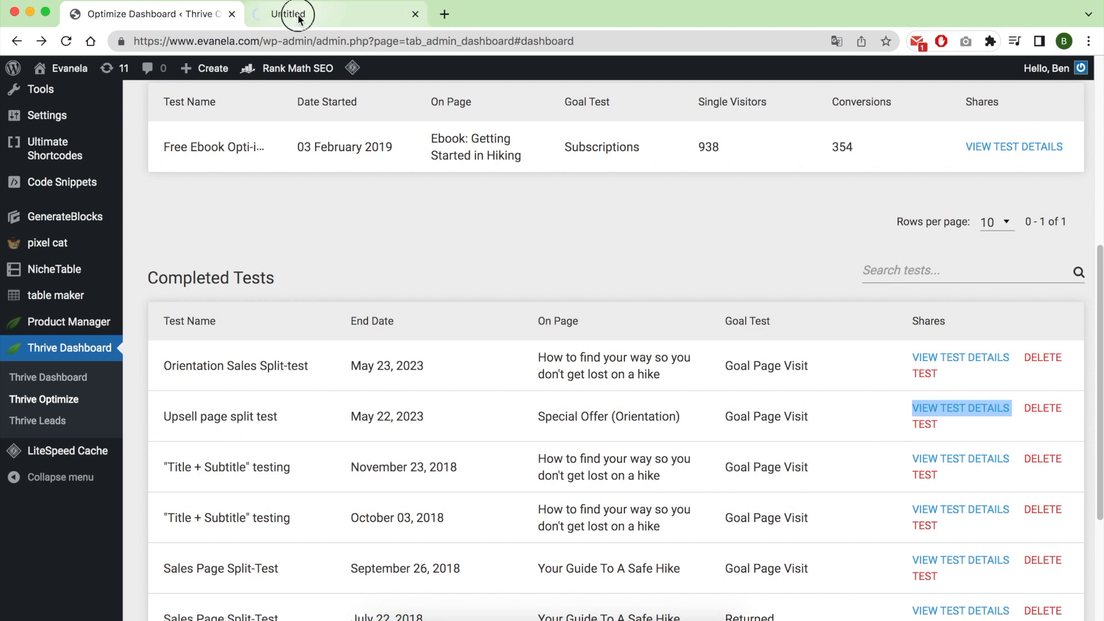
{"action": "left_click", "coordinate": [299, 17]}
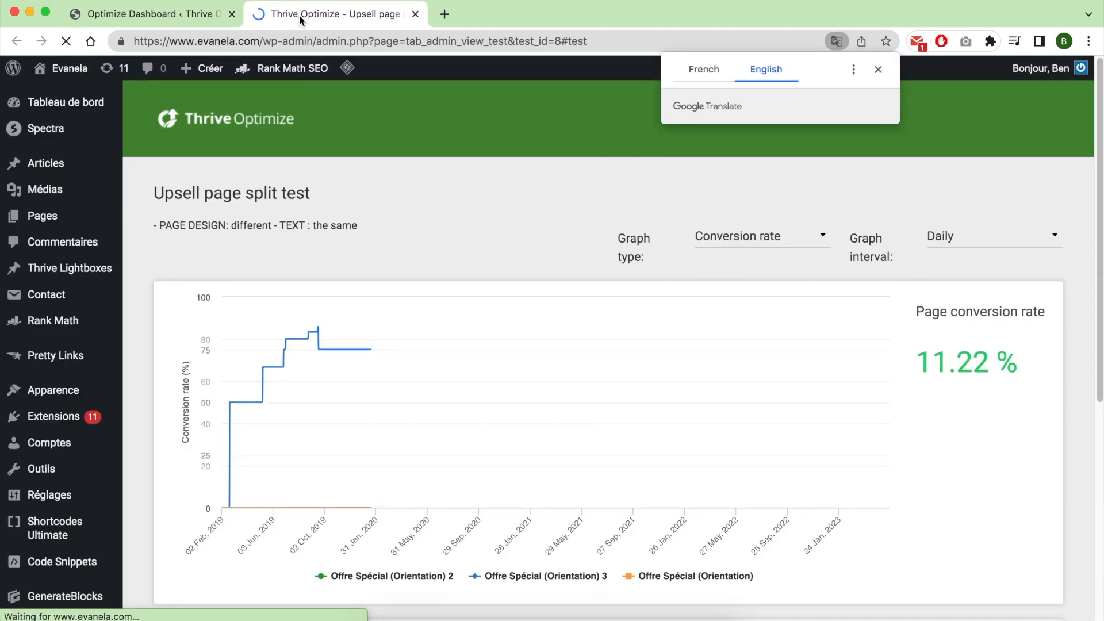
{"action": "left_click", "coordinate": [268, 18]}
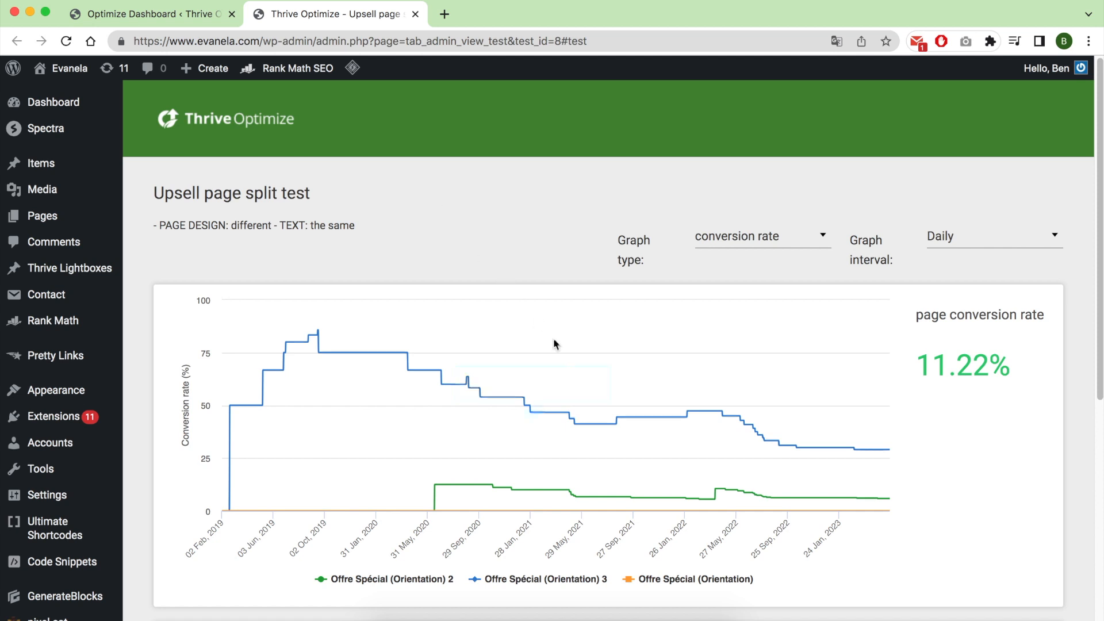
Step: Review the upsell test's variation results and open the three Special Offer (Orientation) pages in new tabs
{"action": "scroll", "coordinate": [603, 388], "scroll_direction": "down", "scroll_amount": 6}
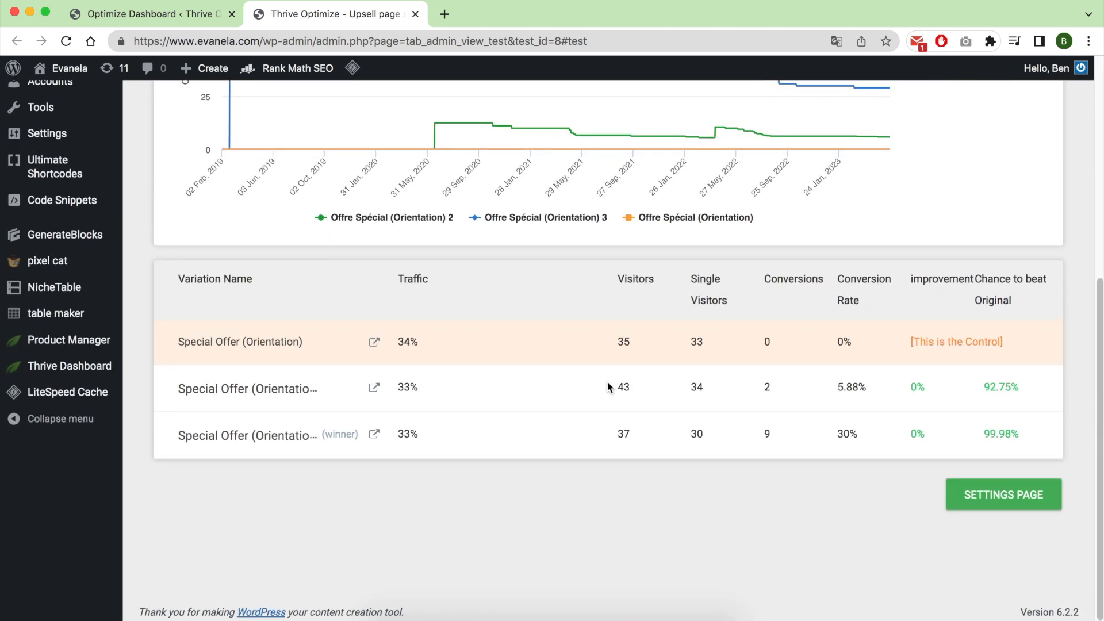
{"action": "left_click", "coordinate": [373, 344]}
{"action": "left_click", "coordinate": [373, 390]}
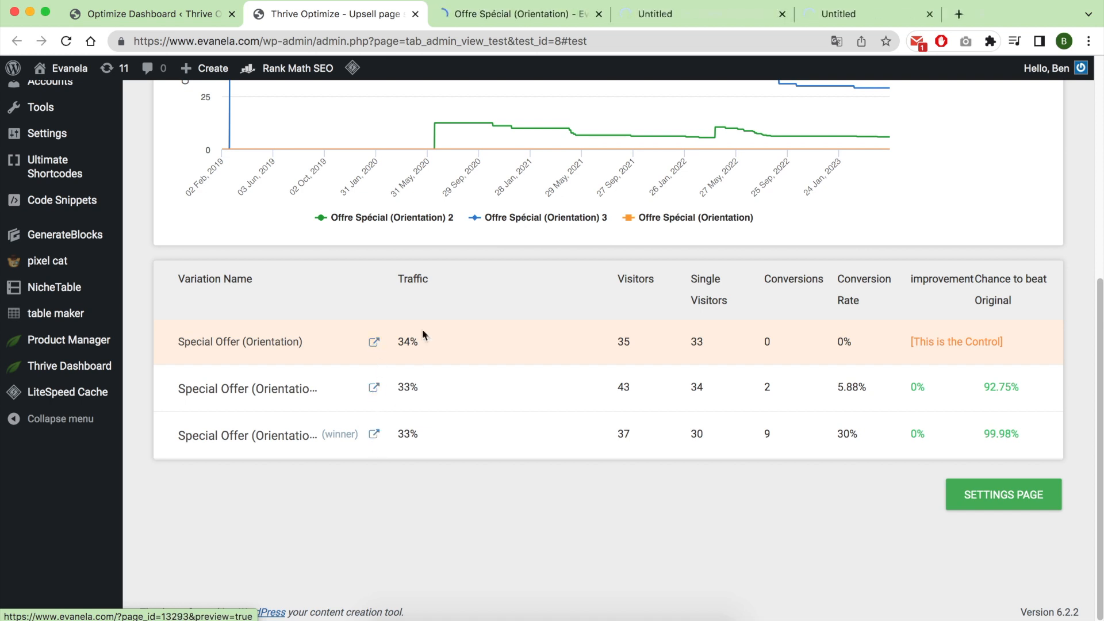
Step: Look through the control Special Offer (Orientation) page's preview, down to the decline link and back to the headline
{"action": "left_click", "coordinate": [526, 21]}
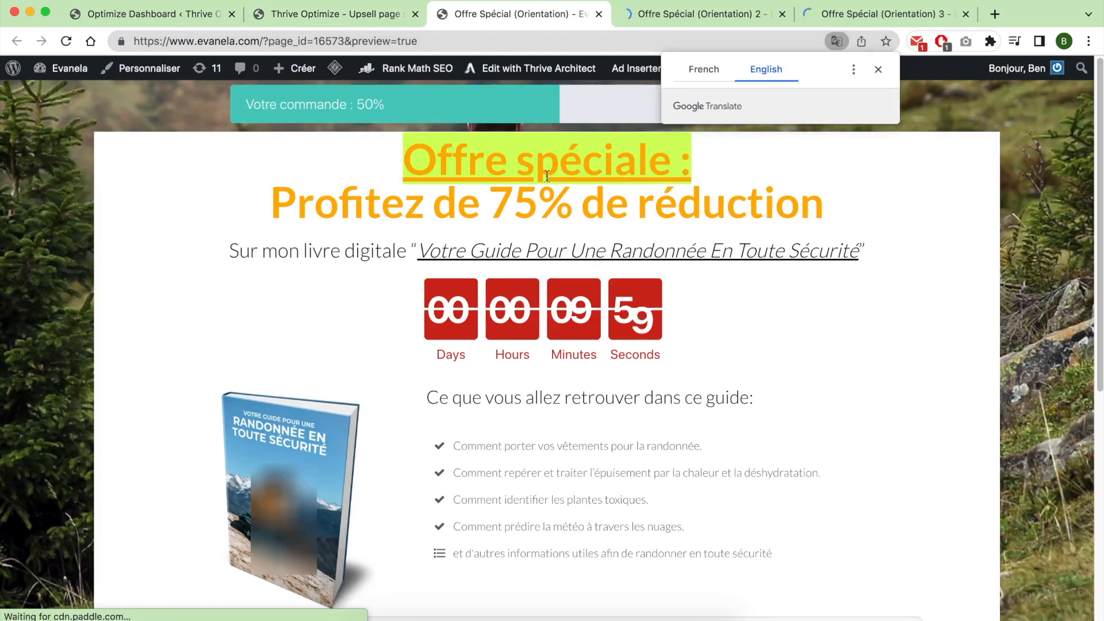
{"action": "scroll", "coordinate": [846, 270], "scroll_direction": "down", "scroll_amount": 4}
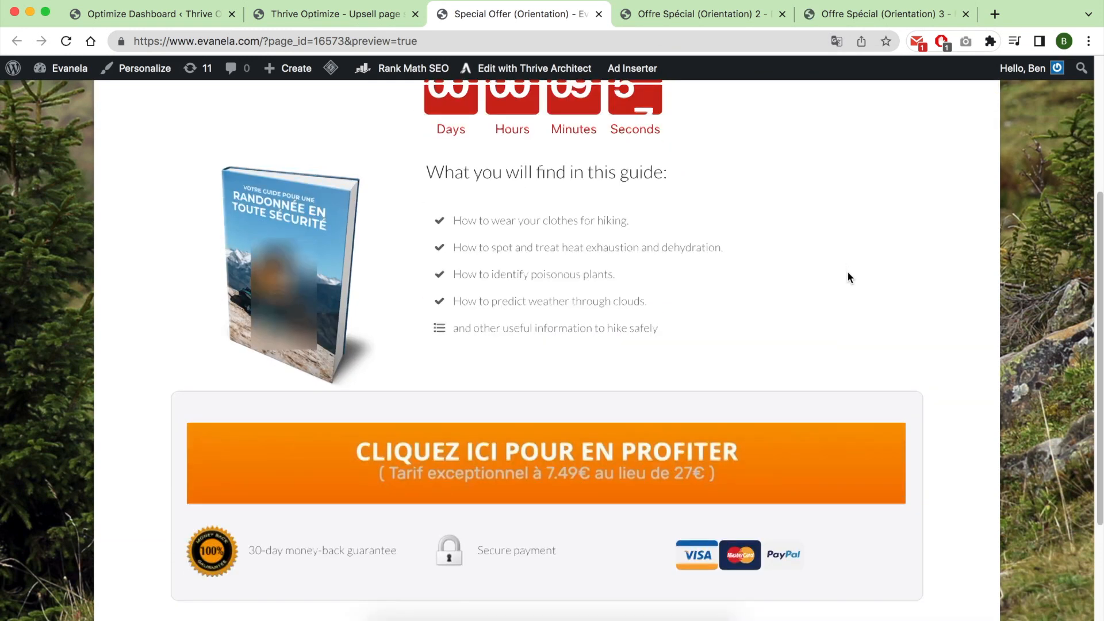
{"action": "scroll", "coordinate": [847, 270], "scroll_direction": "down", "scroll_amount": 3}
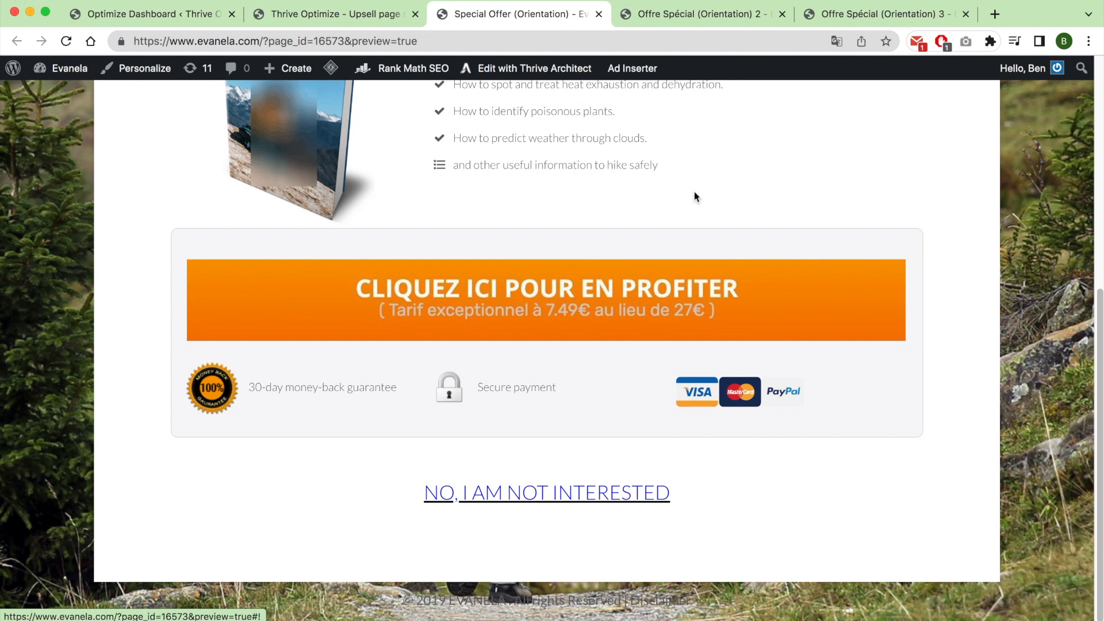
{"action": "scroll", "coordinate": [725, 219], "scroll_direction": "up", "scroll_amount": 7}
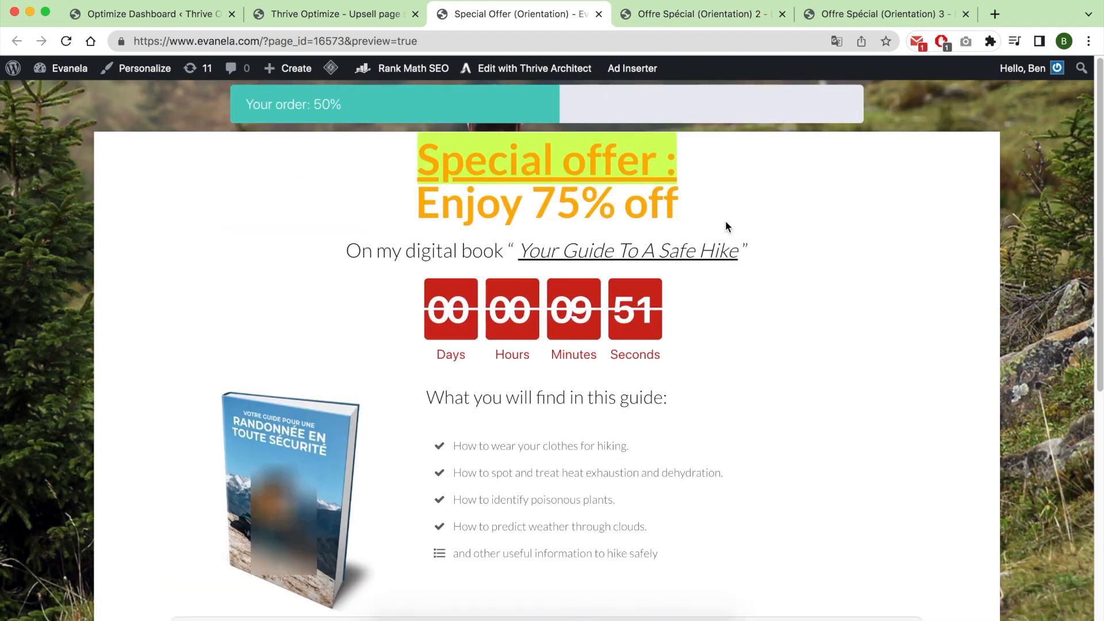
Step: Look through the previews of the second and third Offre Spécial (Orientation) variations, reloading the third page
{"action": "left_click", "coordinate": [701, 17]}
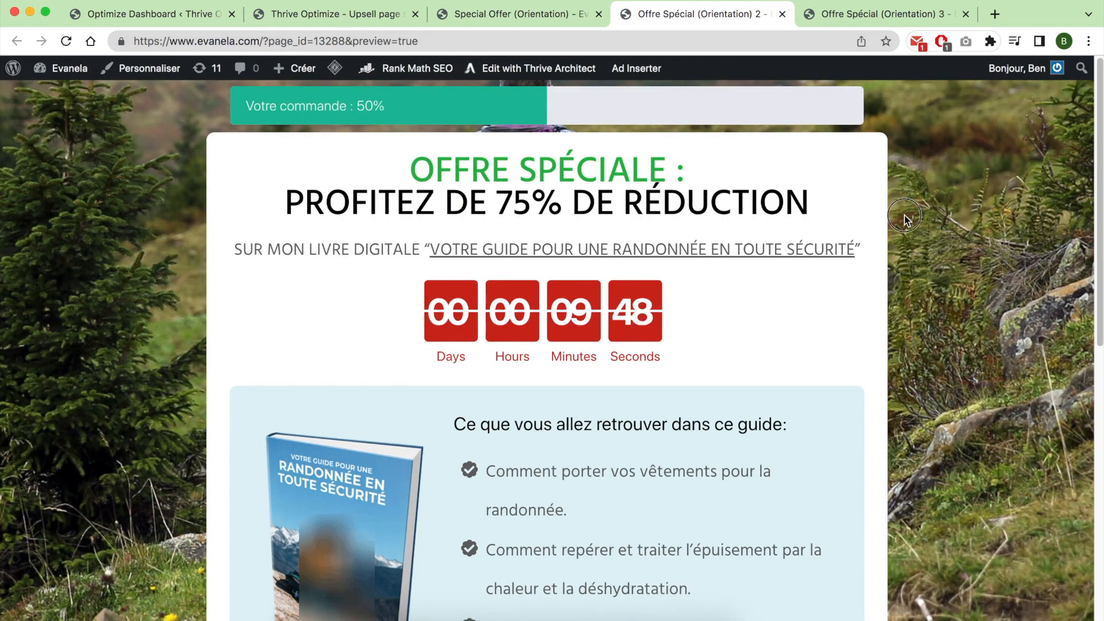
{"action": "scroll", "coordinate": [919, 240], "scroll_direction": "down", "scroll_amount": 10}
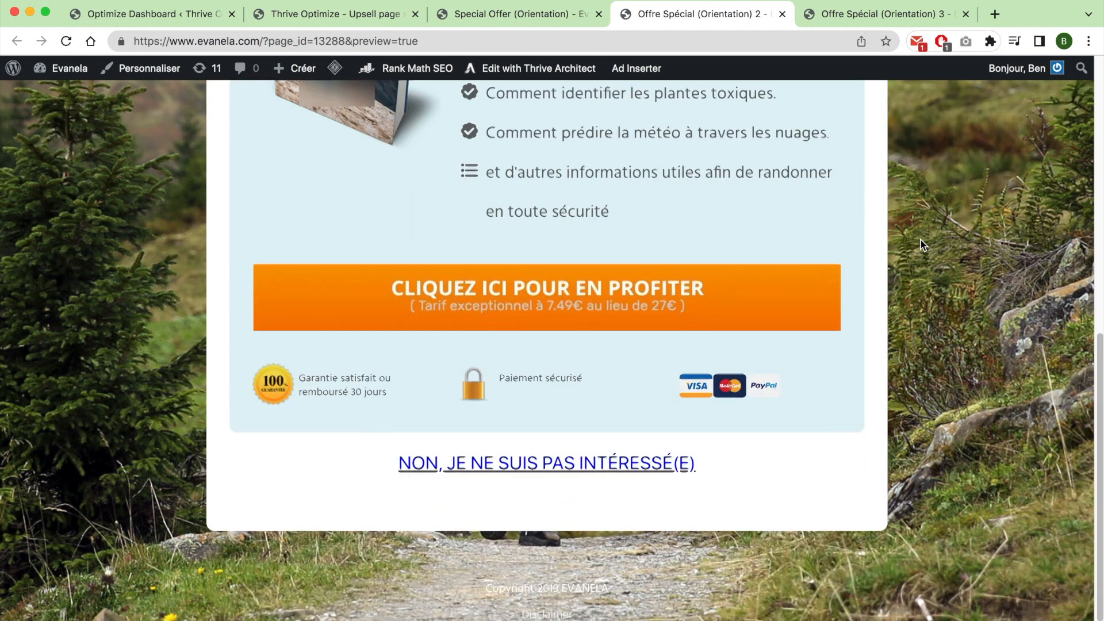
{"action": "scroll", "coordinate": [919, 240], "scroll_direction": "up", "scroll_amount": 10}
{"action": "left_click", "coordinate": [864, 17]}
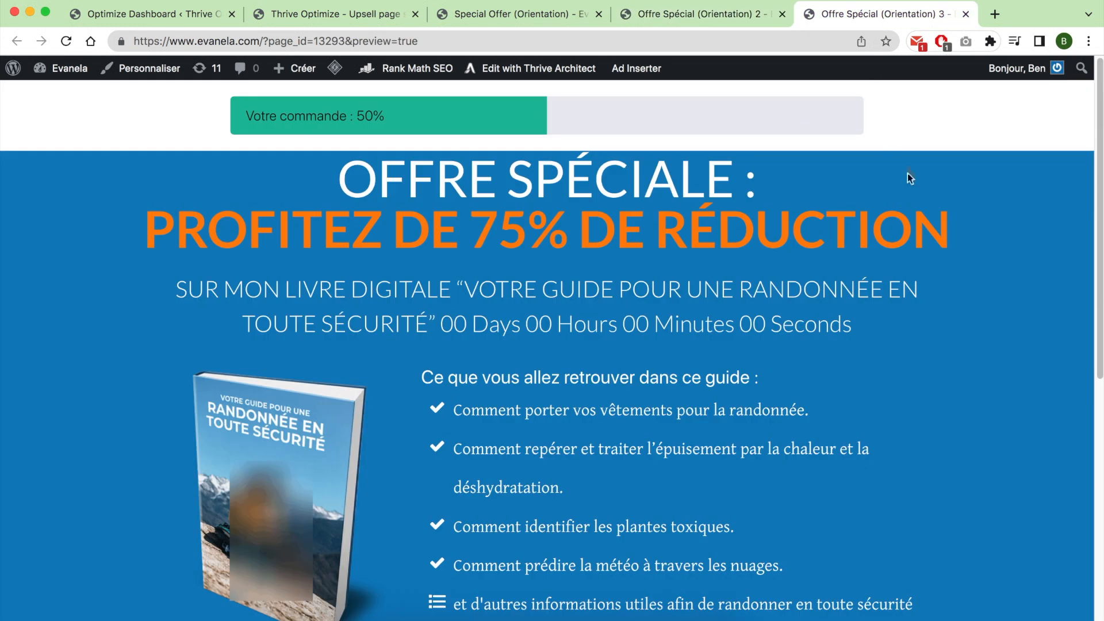
{"action": "left_click", "coordinate": [66, 41]}
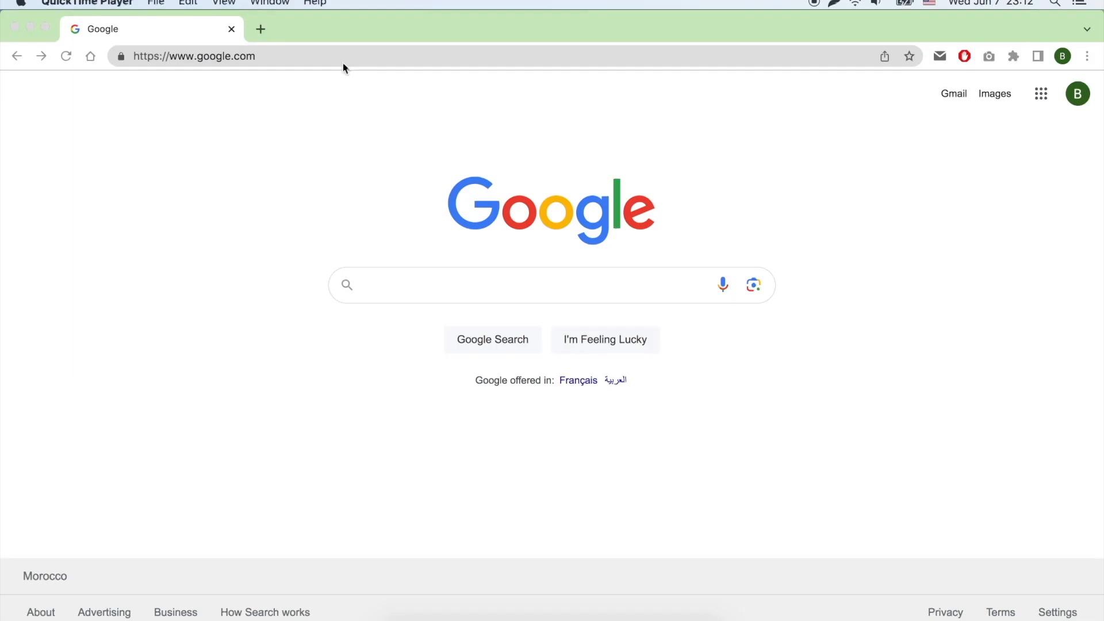
Step: Go to bensexperience.com/goto/thrive and log in to the Thrive Themes member area
{"action": "left_click", "coordinate": [348, 57]}
{"action": "type", "text": "b"}
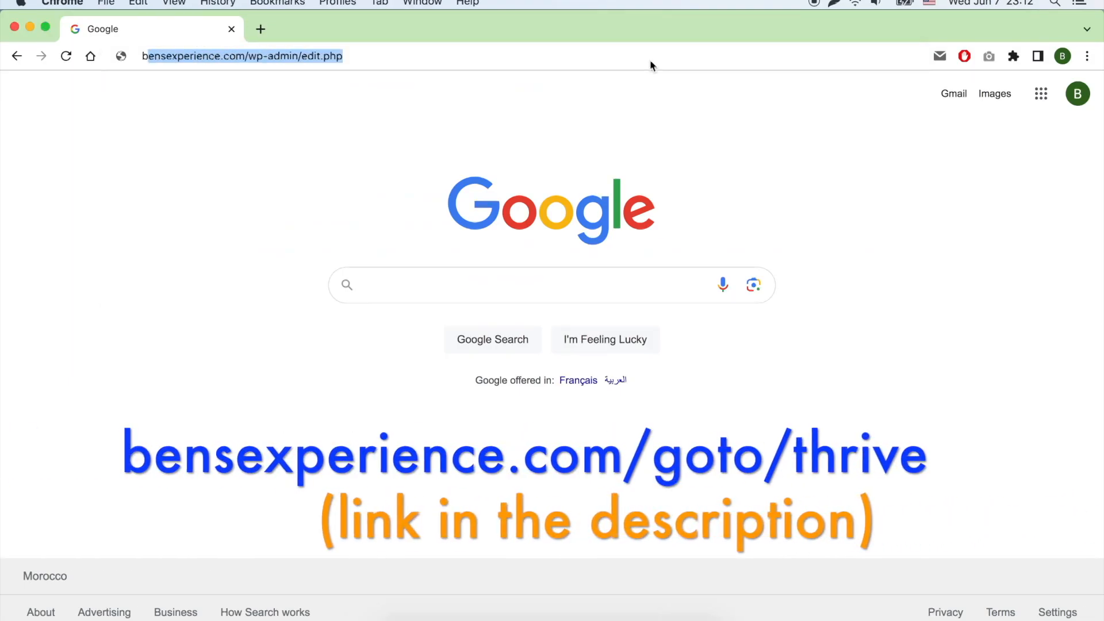
{"action": "type", "text": "ensexperience."}
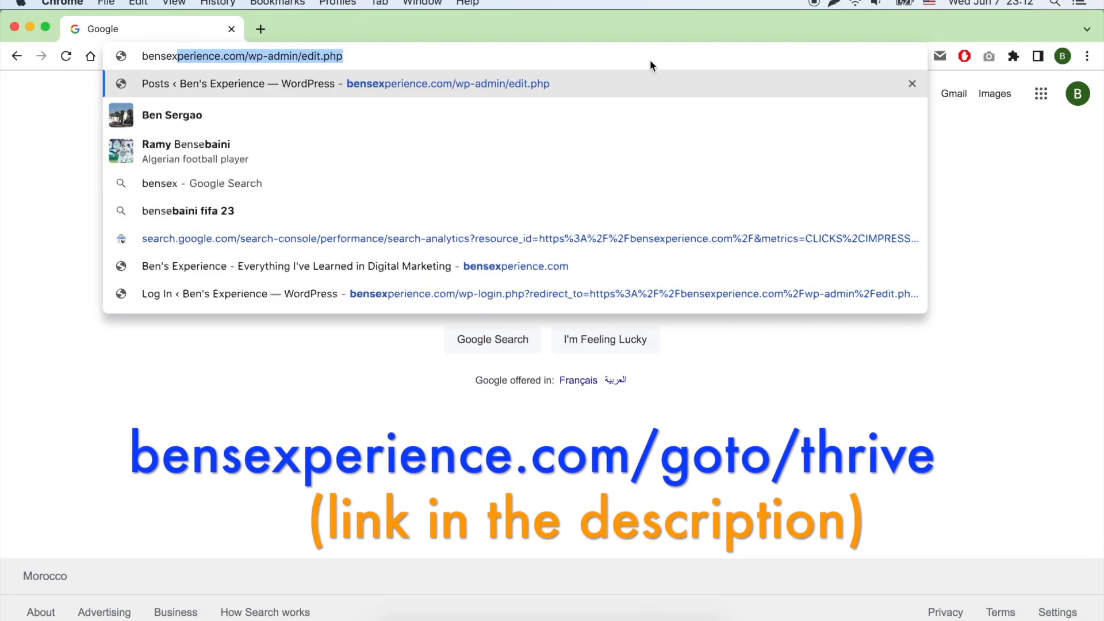
{"action": "type", "text": "com/goto"}
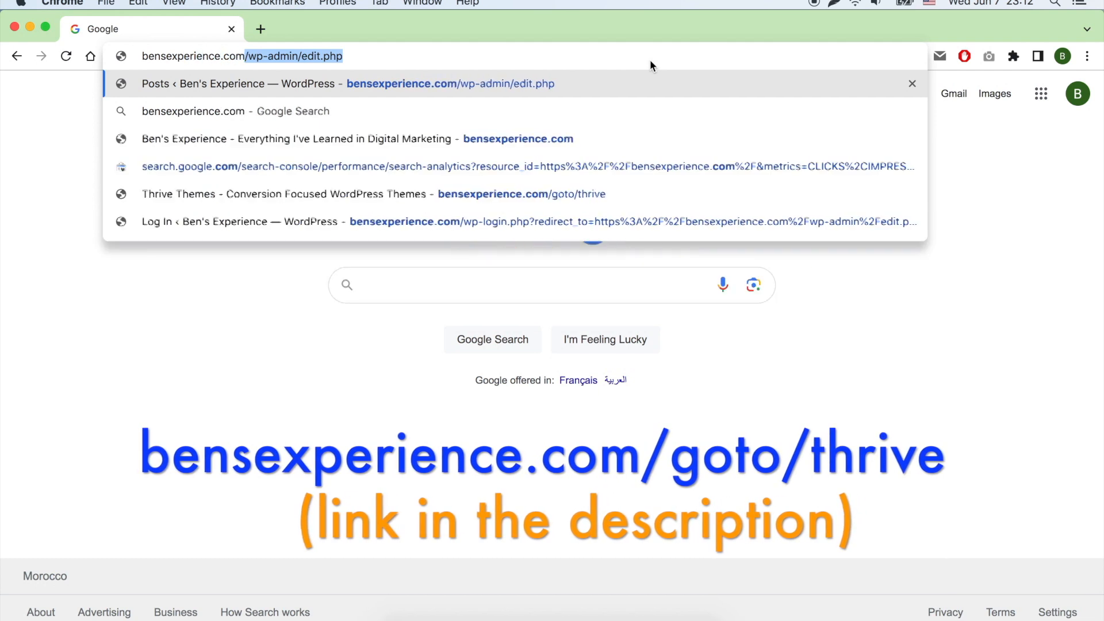
{"action": "type", "text": "/thrive"}
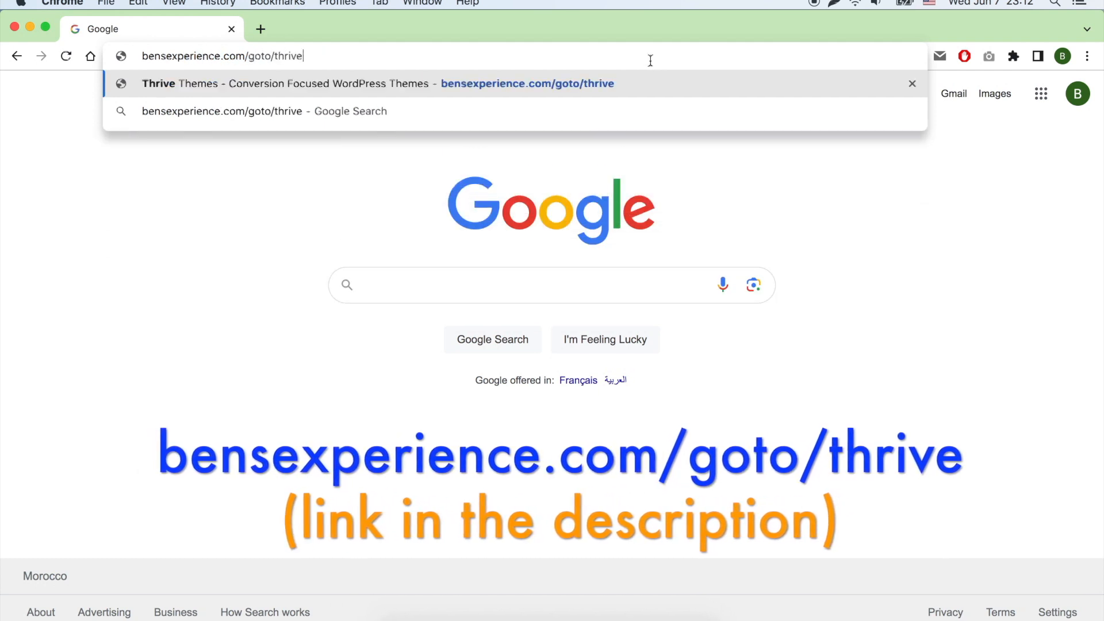
{"action": "key", "text": "Return"}
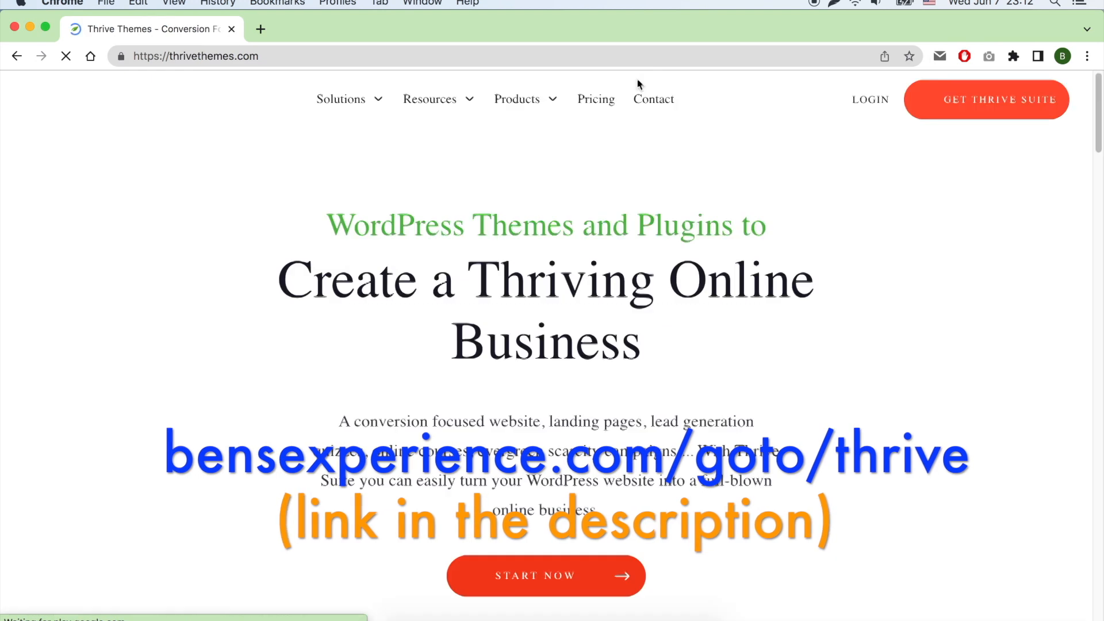
{"action": "left_click", "coordinate": [874, 103]}
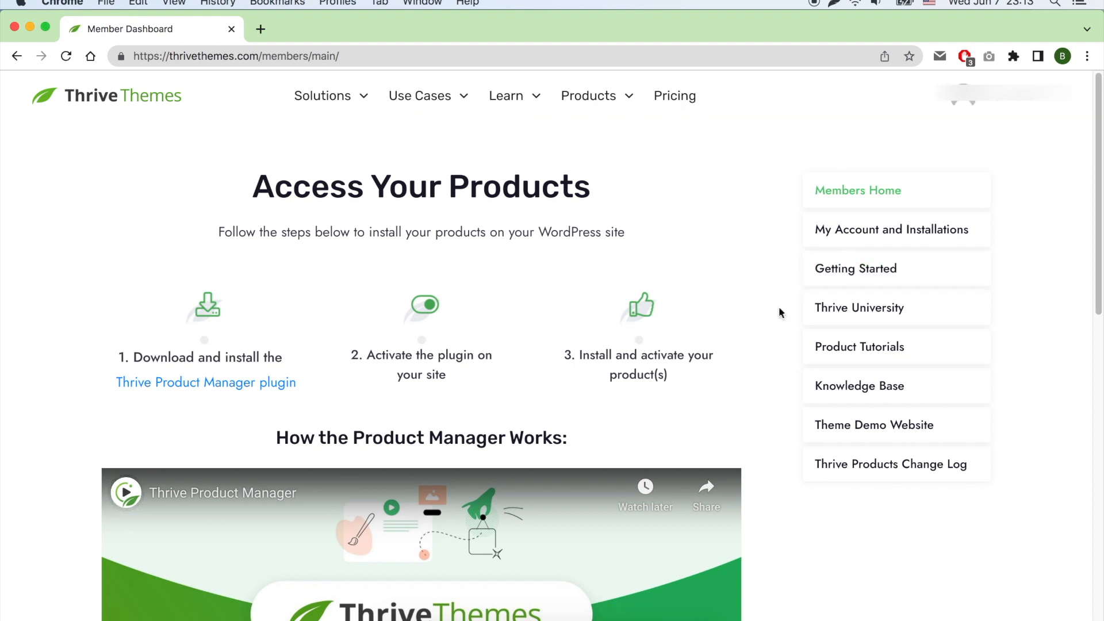
Step: Download the Thrive Product Manager plugin and go to the WordPress admin at benstesting.com/wp-admin
{"action": "left_click", "coordinate": [253, 385]}
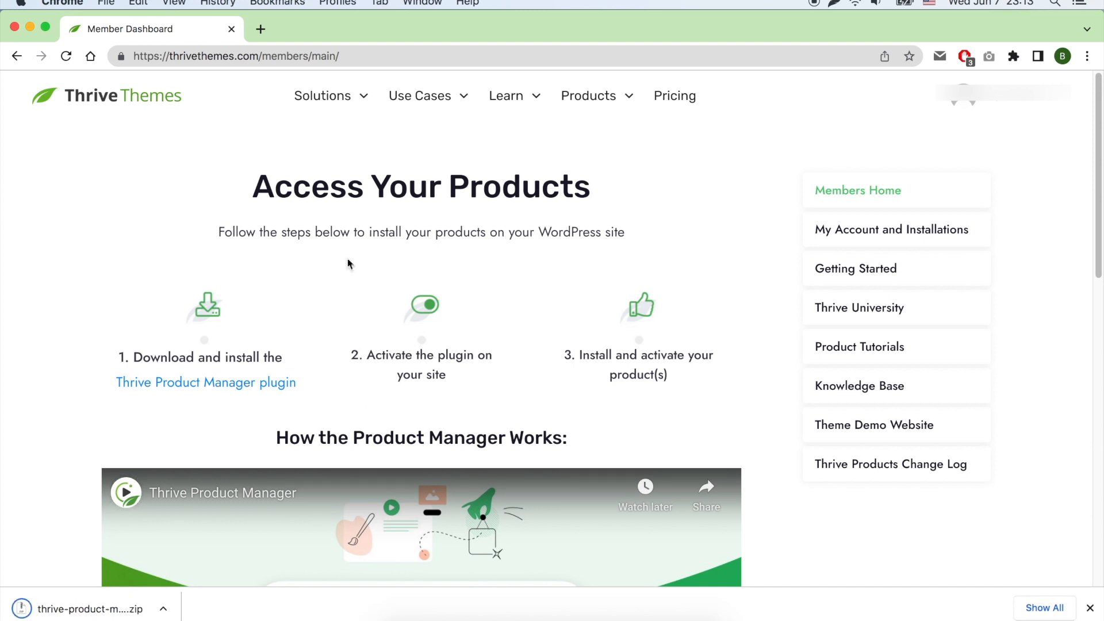
{"action": "left_click", "coordinate": [316, 55]}
{"action": "type", "text": "benstesting.com/wp-admin"}
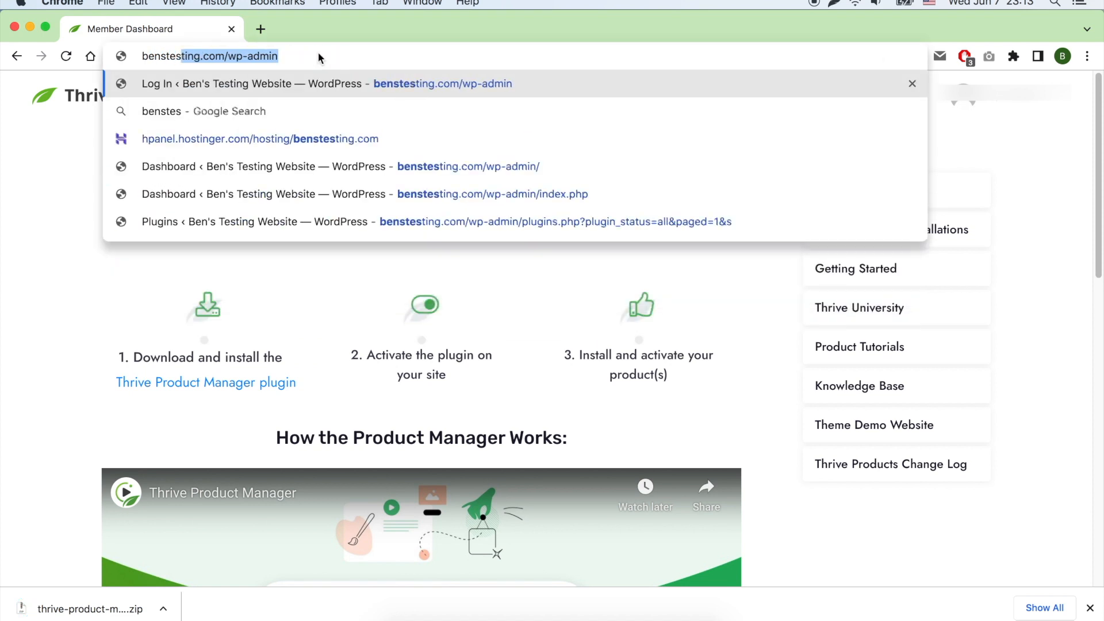
{"action": "key", "text": "Return"}
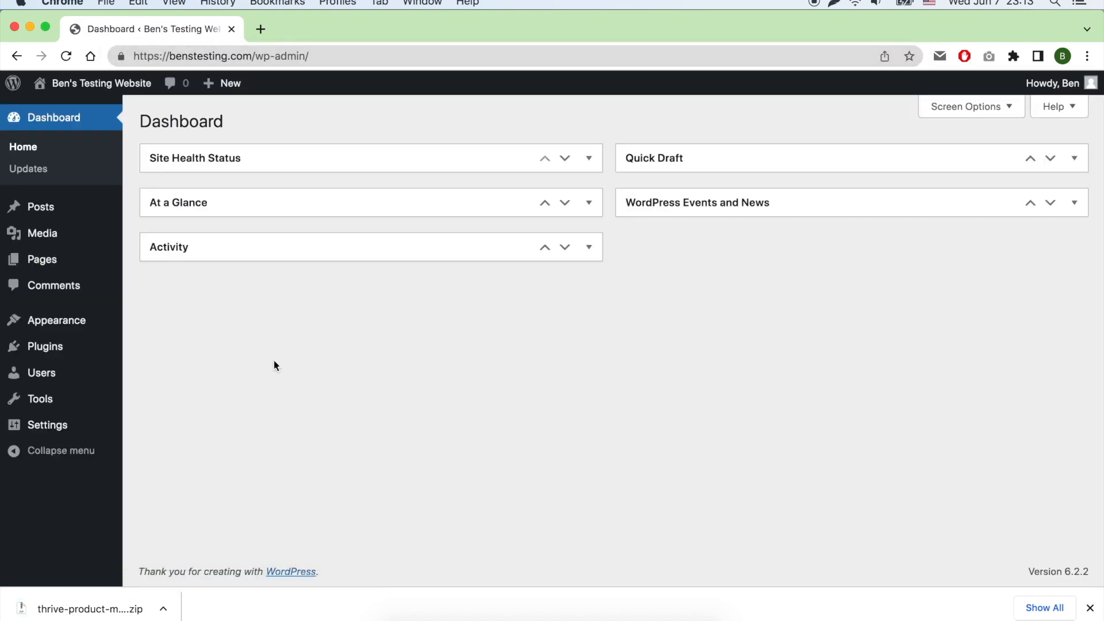
Step: Upload thrive-product-manager-1.11.zip as a new WordPress plugin, then install and activate it
{"action": "mouse_move", "coordinate": [98, 362]}
{"action": "left_click", "coordinate": [155, 370]}
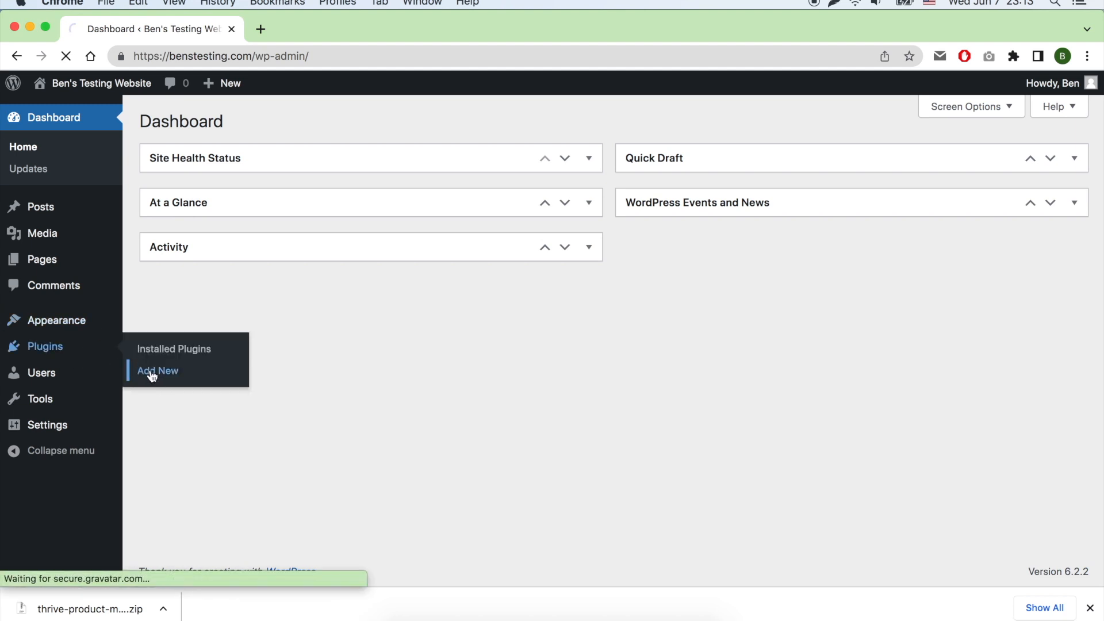
{"action": "left_click", "coordinate": [287, 122]}
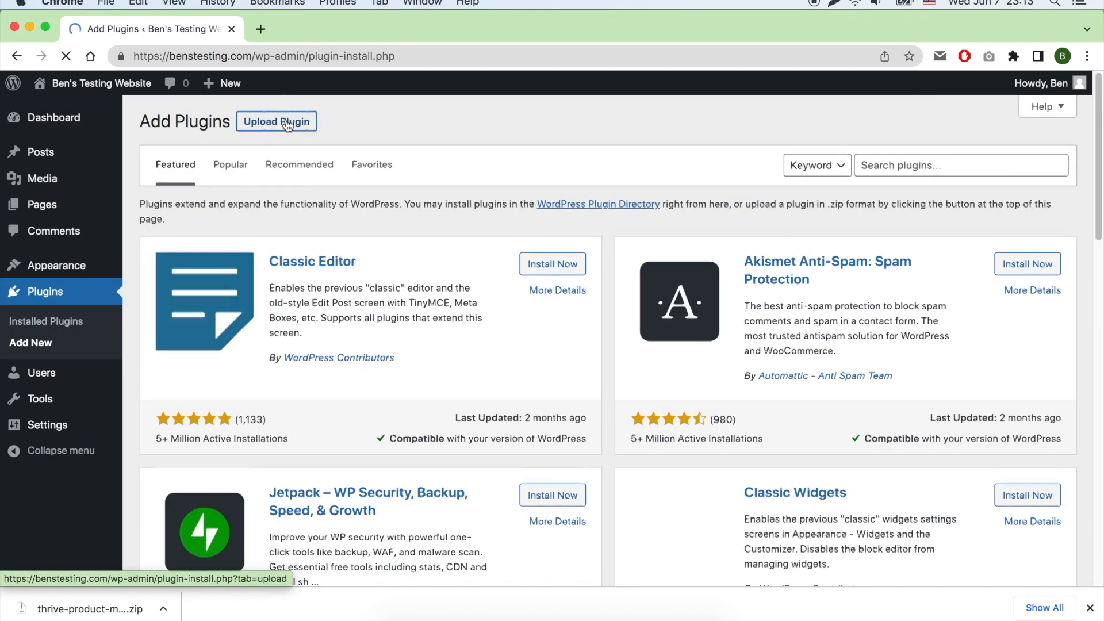
{"action": "left_click", "coordinate": [489, 262]}
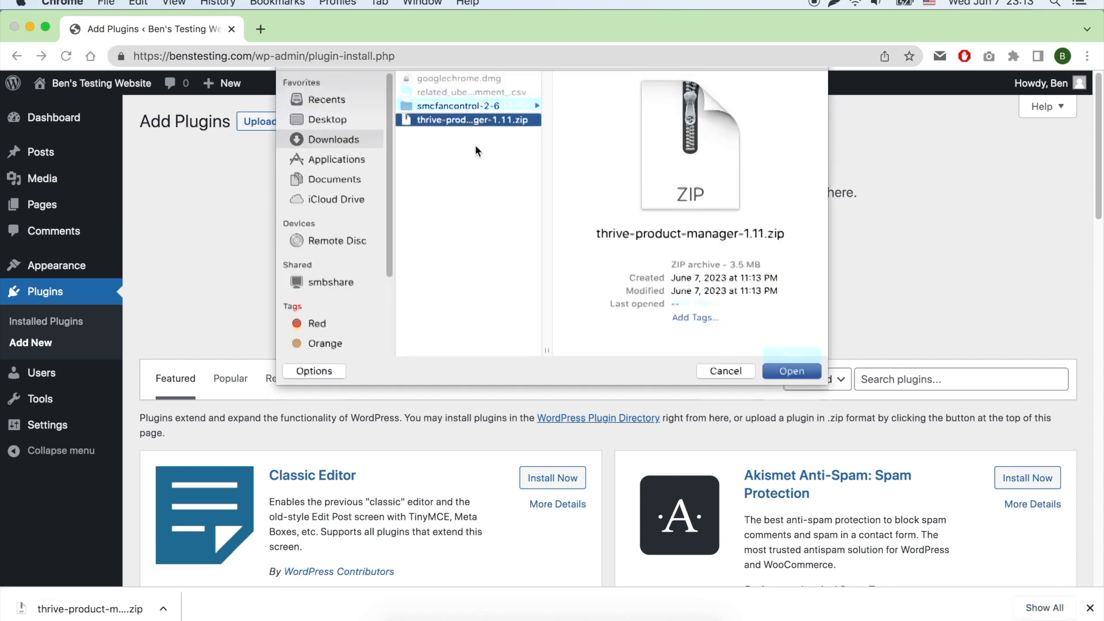
{"action": "double_click", "coordinate": [474, 144]}
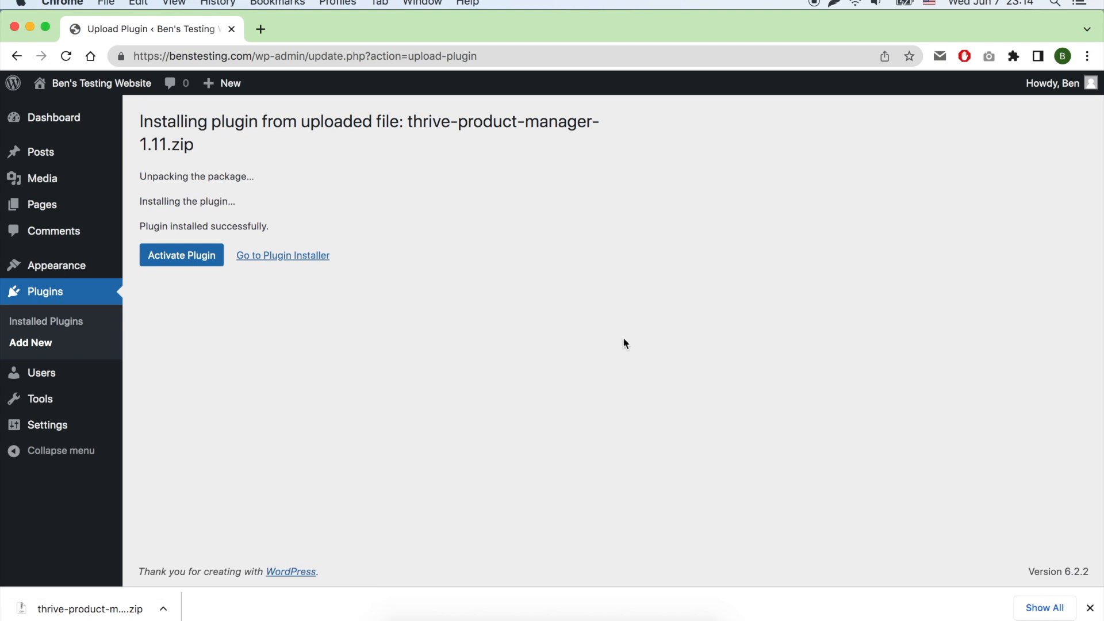
{"action": "left_click", "coordinate": [182, 259]}
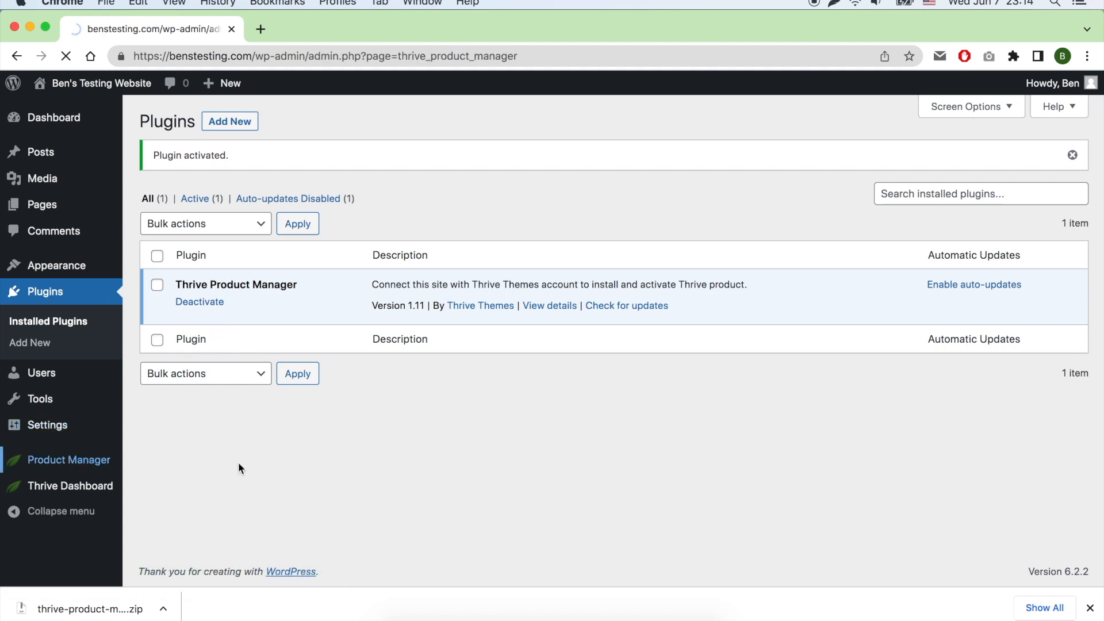
Step: Add Thrive Architect, Comments, Optimize and Automator to the selected Thrive products and install the selection
{"action": "scroll", "coordinate": [643, 269], "scroll_direction": "down", "scroll_amount": 3}
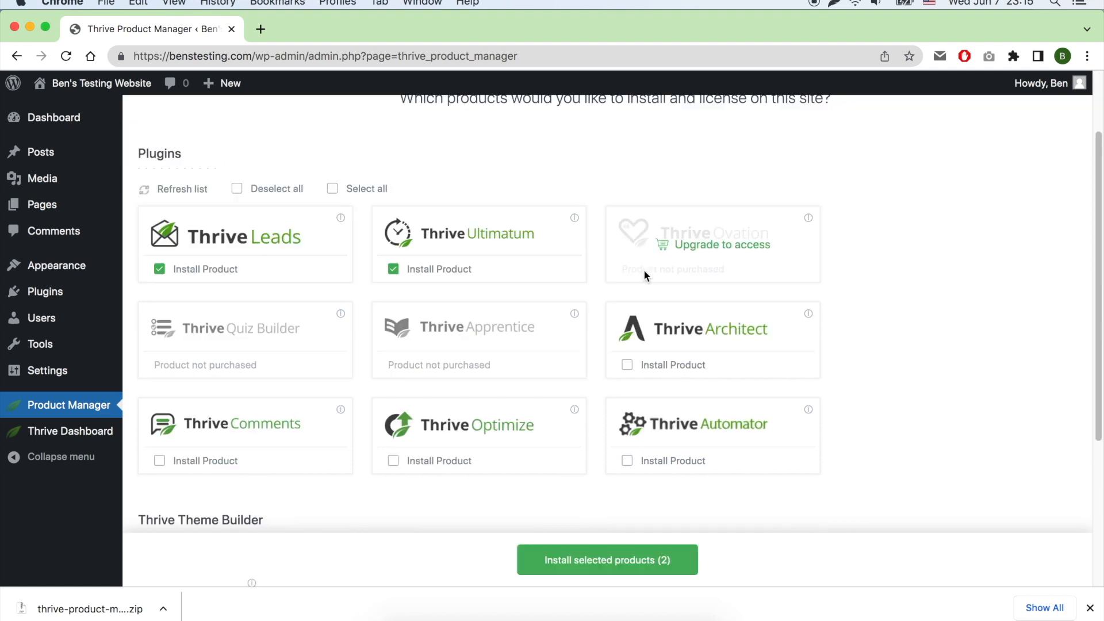
{"action": "left_click", "coordinate": [627, 364]}
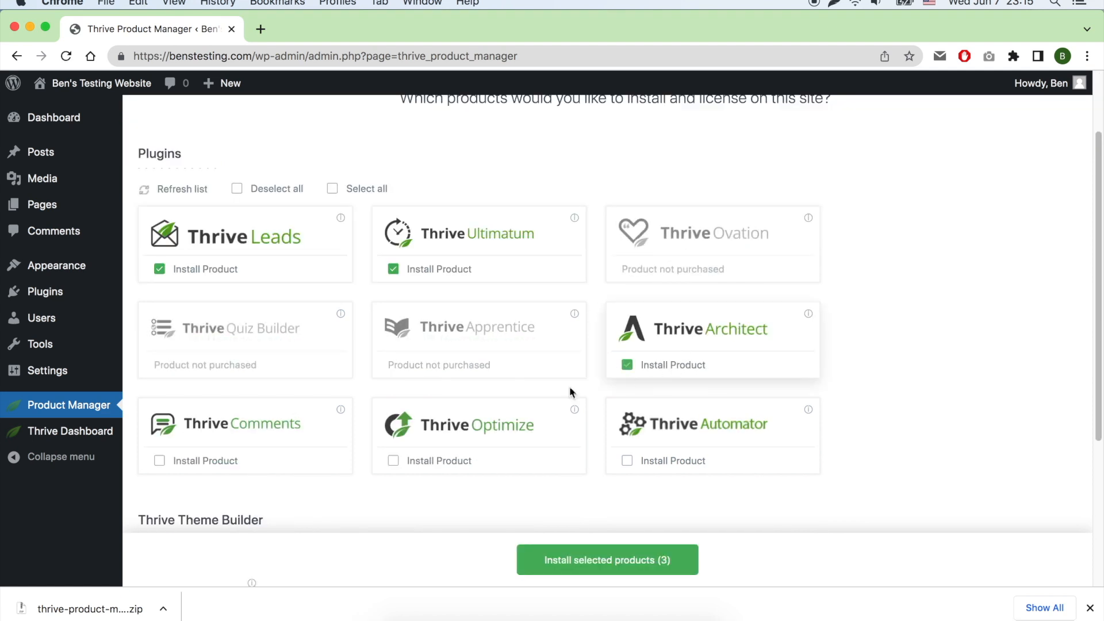
{"action": "left_click", "coordinate": [420, 467]}
{"action": "left_click", "coordinate": [676, 463]}
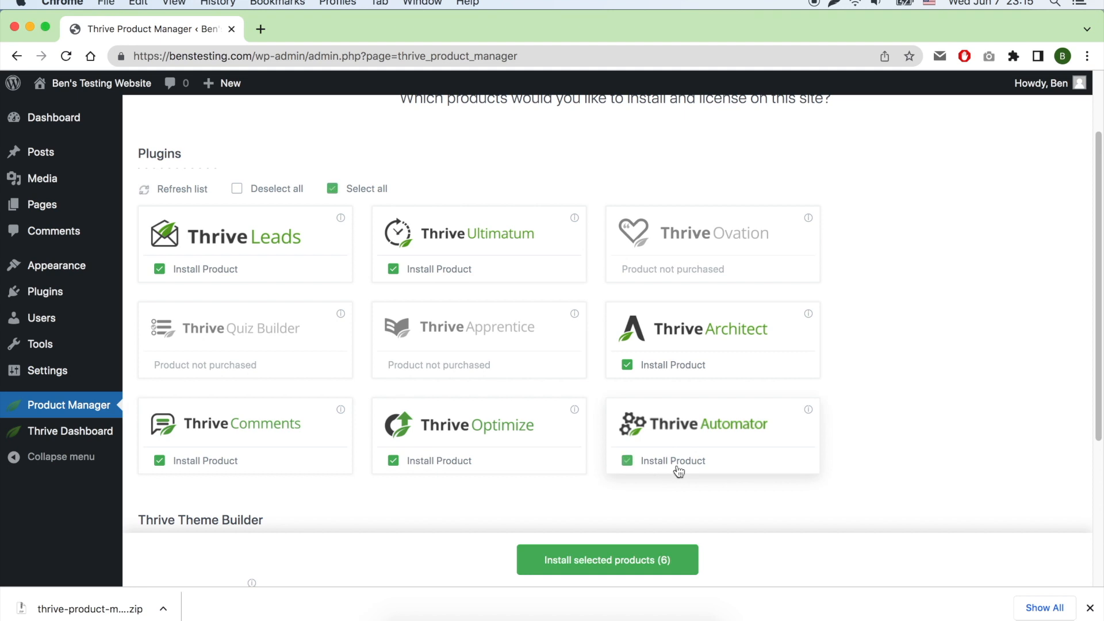
{"action": "scroll", "coordinate": [536, 508], "scroll_direction": "down", "scroll_amount": 4}
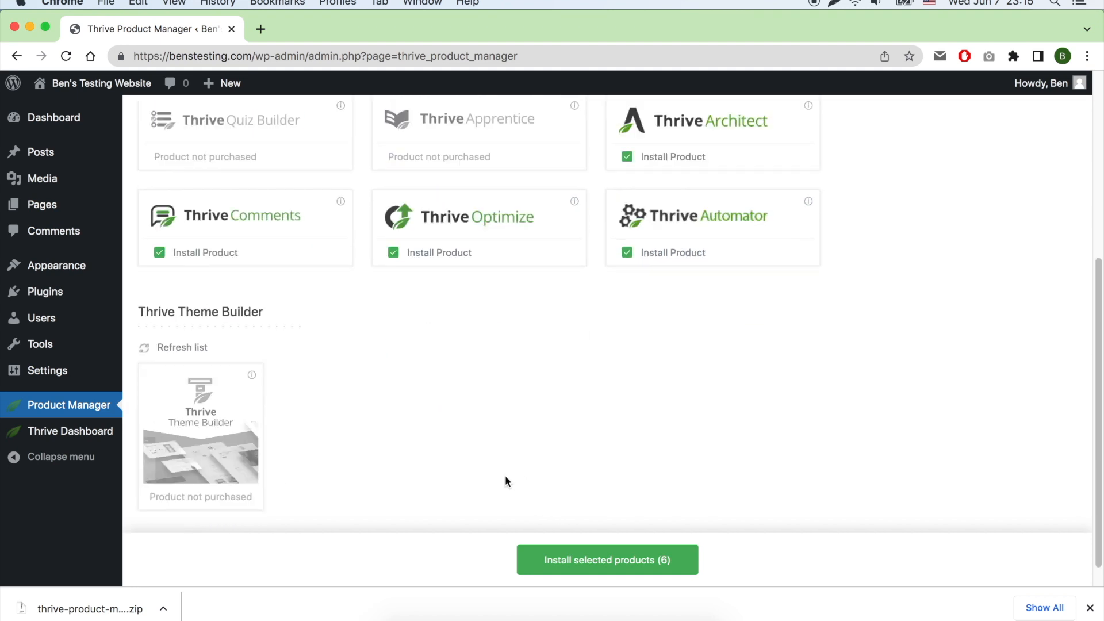
{"action": "scroll", "coordinate": [624, 488], "scroll_direction": "down", "scroll_amount": 1}
{"action": "left_click", "coordinate": [626, 560]}
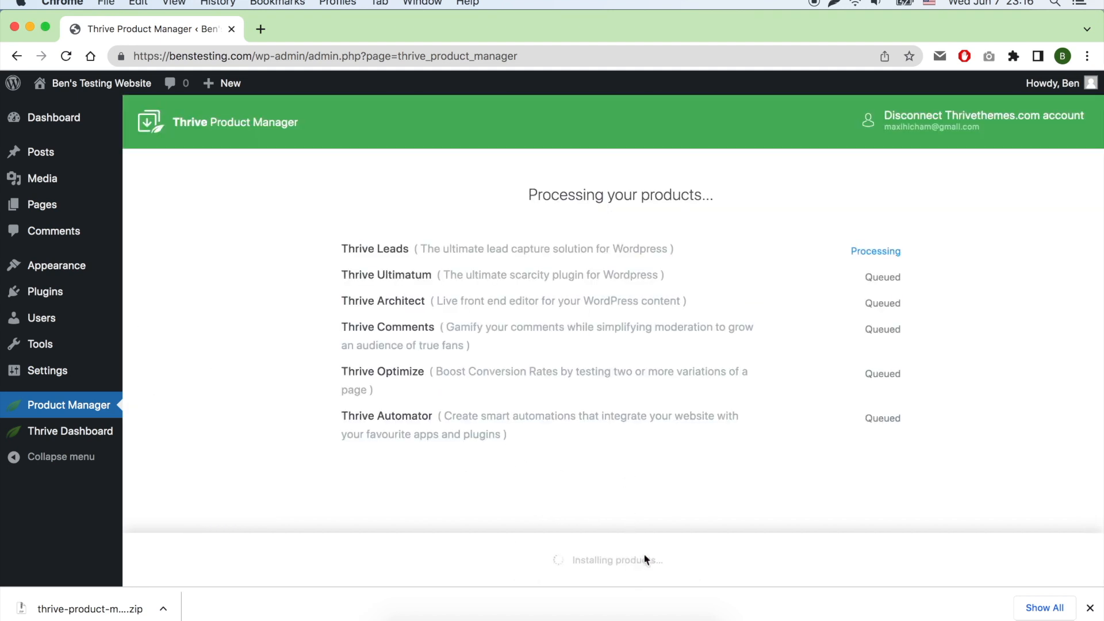
{"action": "left_click", "coordinate": [1089, 607]}
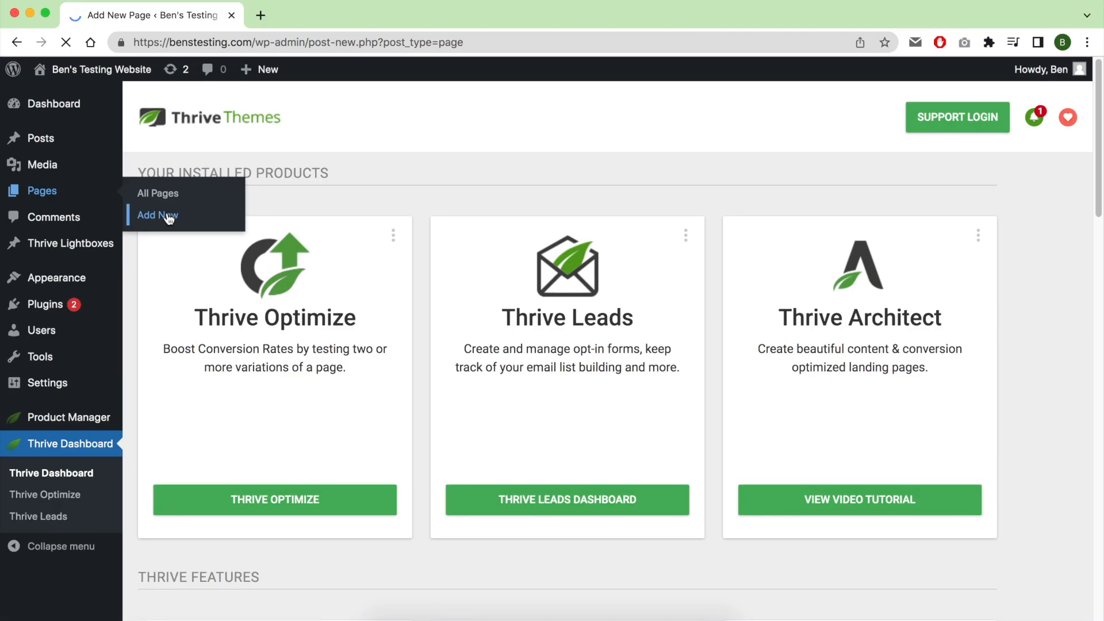
Step: Create a new WordPress page titled "Leads capture page" and publish it
{"action": "left_click", "coordinate": [162, 214]}
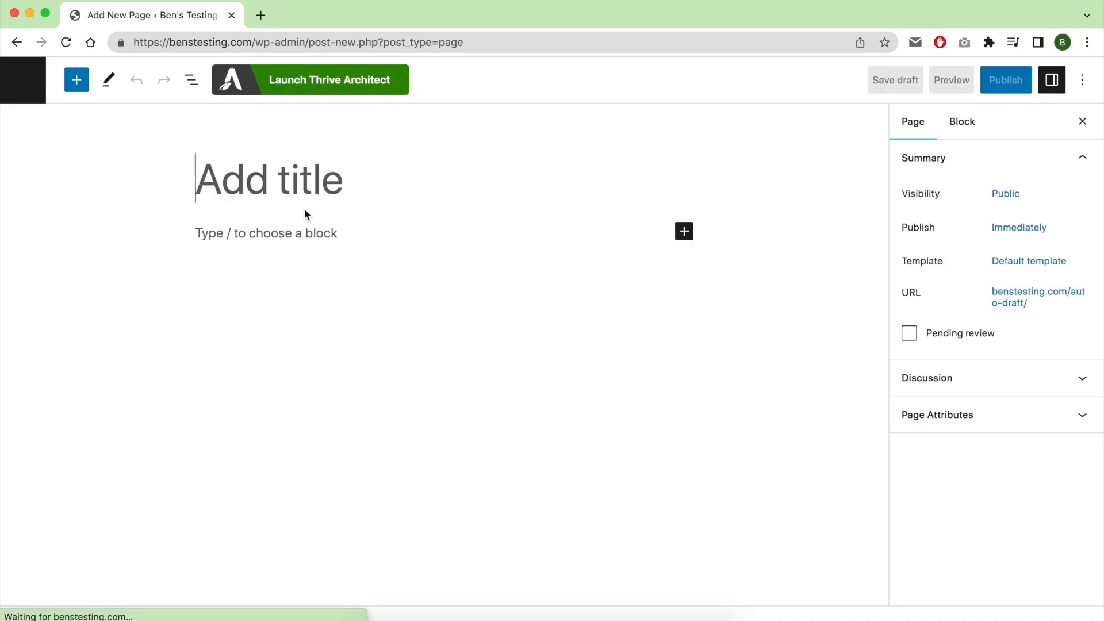
{"action": "left_click", "coordinate": [324, 179]}
{"action": "type", "text": "Lea"}
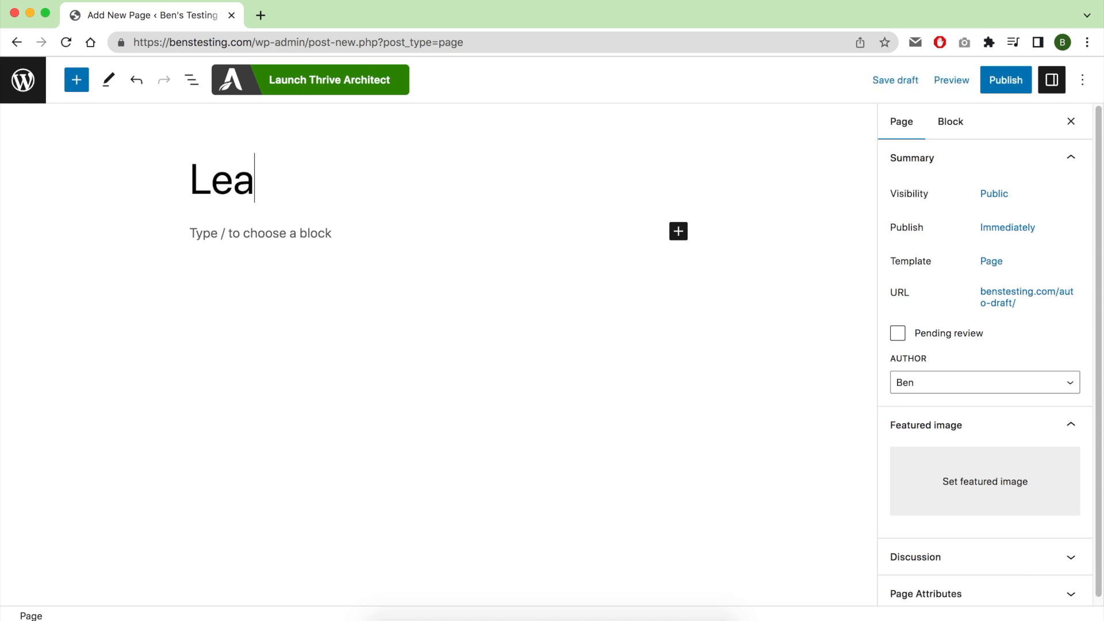
{"action": "type", "text": "d capture"}
{"action": "key", "text": "super+a"}
{"action": "key", "text": "Left"}
{"action": "key", "text": "Right"}
{"action": "key", "text": "Right"}
{"action": "key", "text": "Right"}
{"action": "key", "text": "Right"}
{"action": "type", "text": "s"}
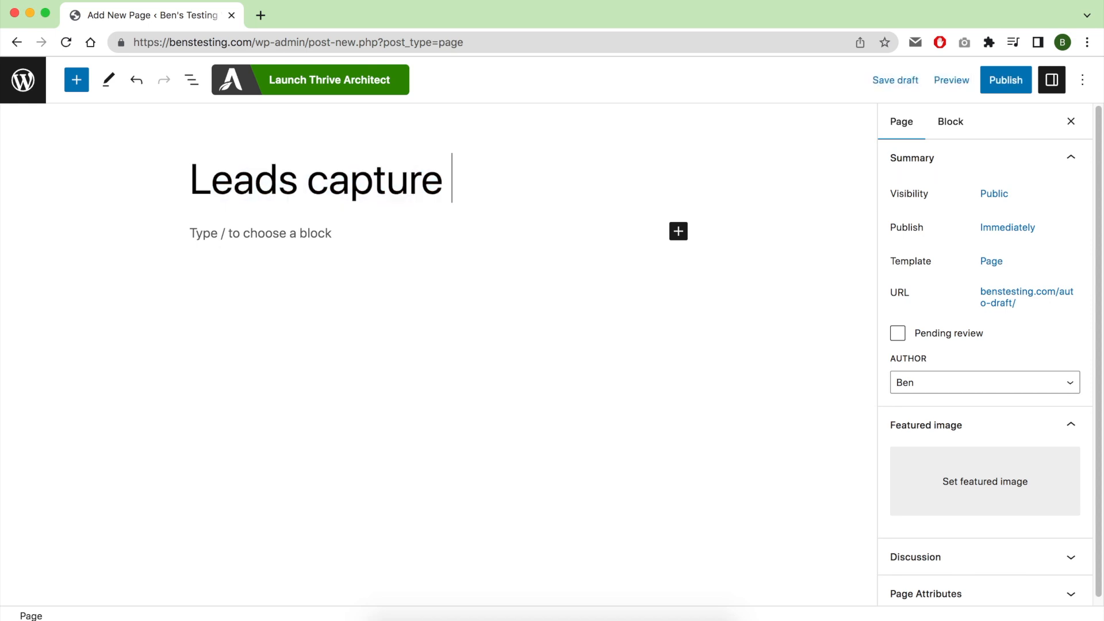
{"action": "left_click", "coordinate": [1008, 81]}
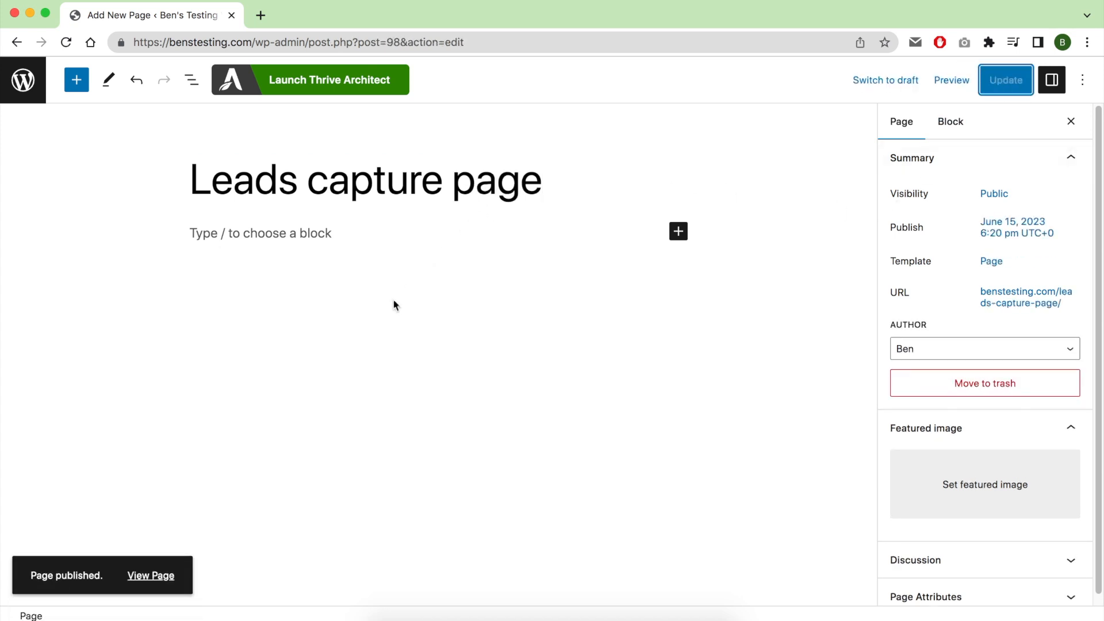
Step: Launch Thrive Architect for the page and apply the pre-built landing page headlined "The 5-Step Plan to Annihilate Procrastination in 10 Days"
{"action": "left_click", "coordinate": [356, 81]}
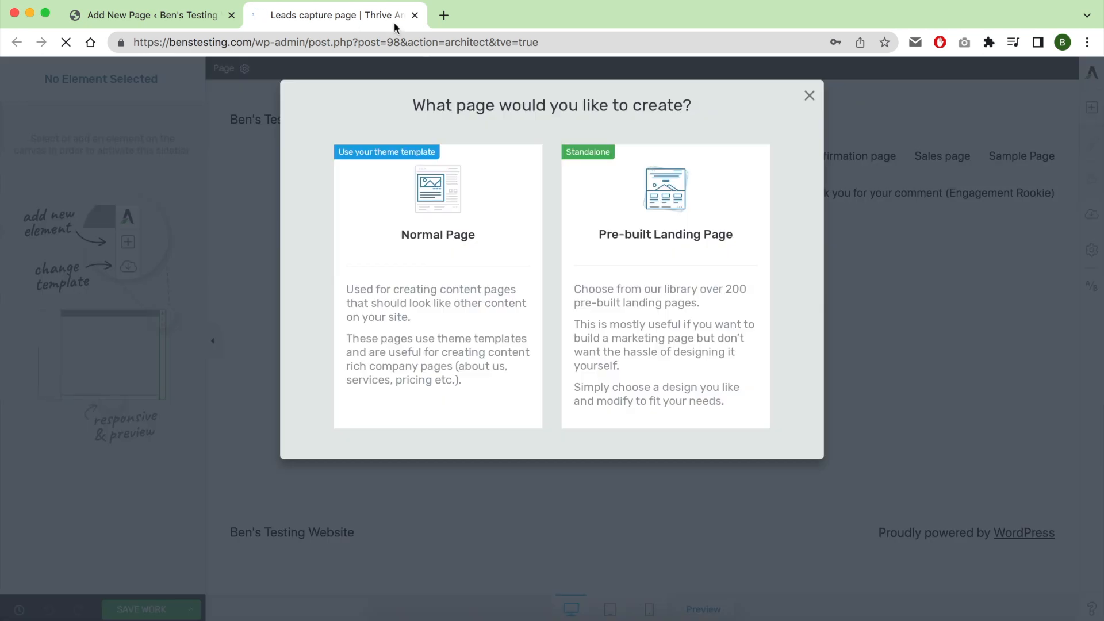
{"action": "left_click", "coordinate": [626, 234]}
{"action": "left_click", "coordinate": [929, 553]}
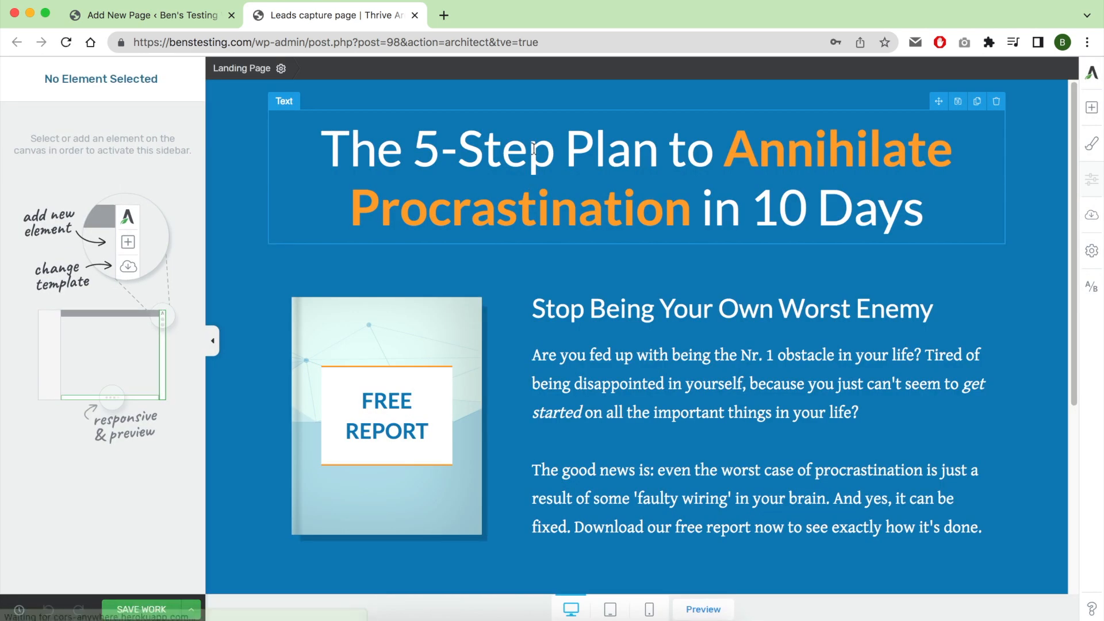
Step: Slightly reduce the main headline's font size and set its line height to 0.90 em
{"action": "left_click", "coordinate": [535, 164]}
{"action": "left_click_drag", "start_coordinate": [84, 319], "coordinate": [25, 320]}
{"action": "left_click", "coordinate": [103, 288]}
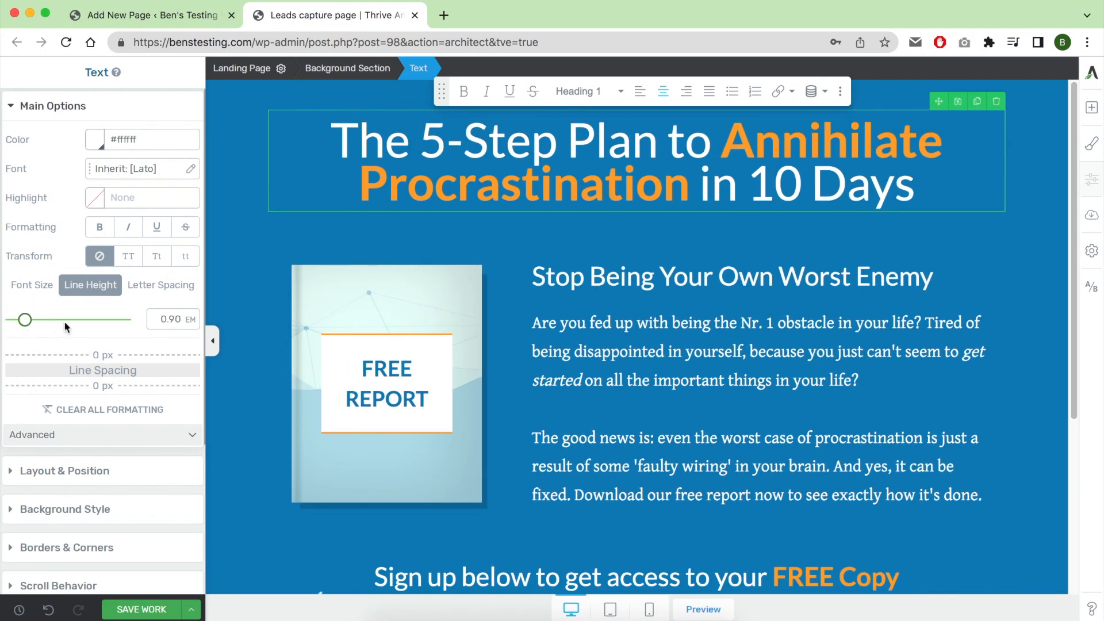
Step: Select the FREE REPORT text and its content box, then place an empty Image element above the report cover
{"action": "left_click", "coordinate": [386, 373]}
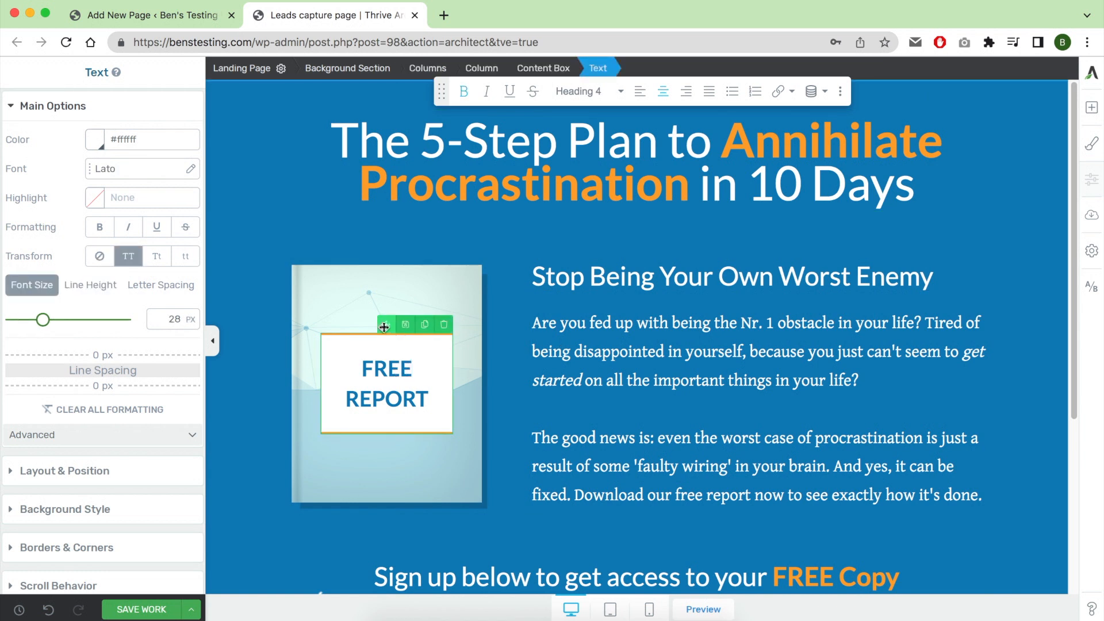
{"action": "left_click", "coordinate": [345, 299]}
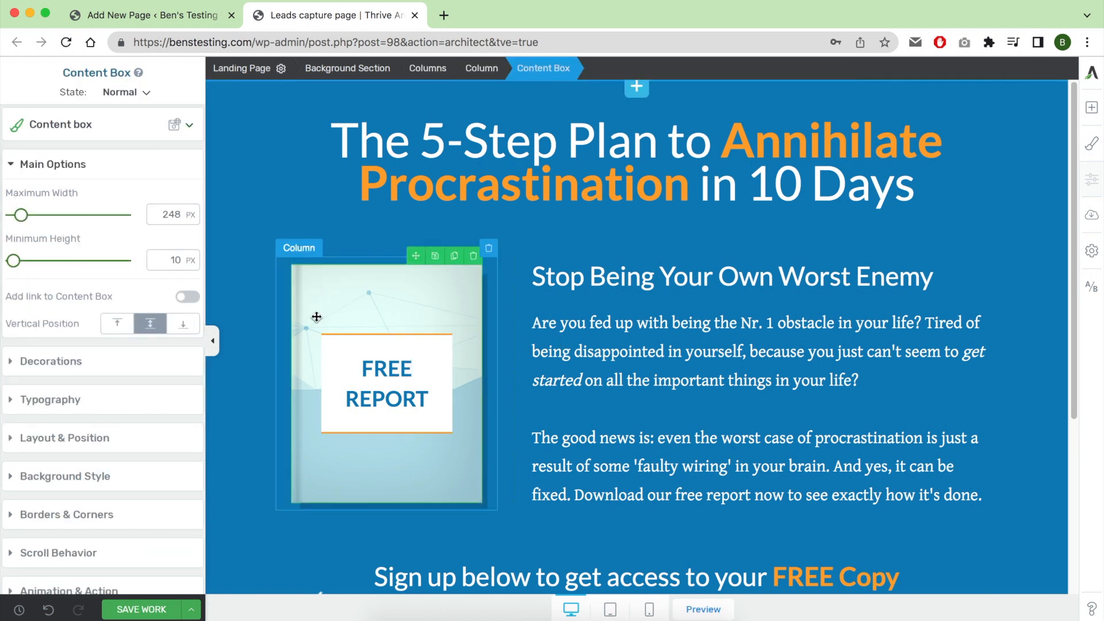
{"action": "left_click", "coordinate": [1091, 108]}
{"action": "left_click_drag", "start_coordinate": [1006, 233], "coordinate": [381, 267]}
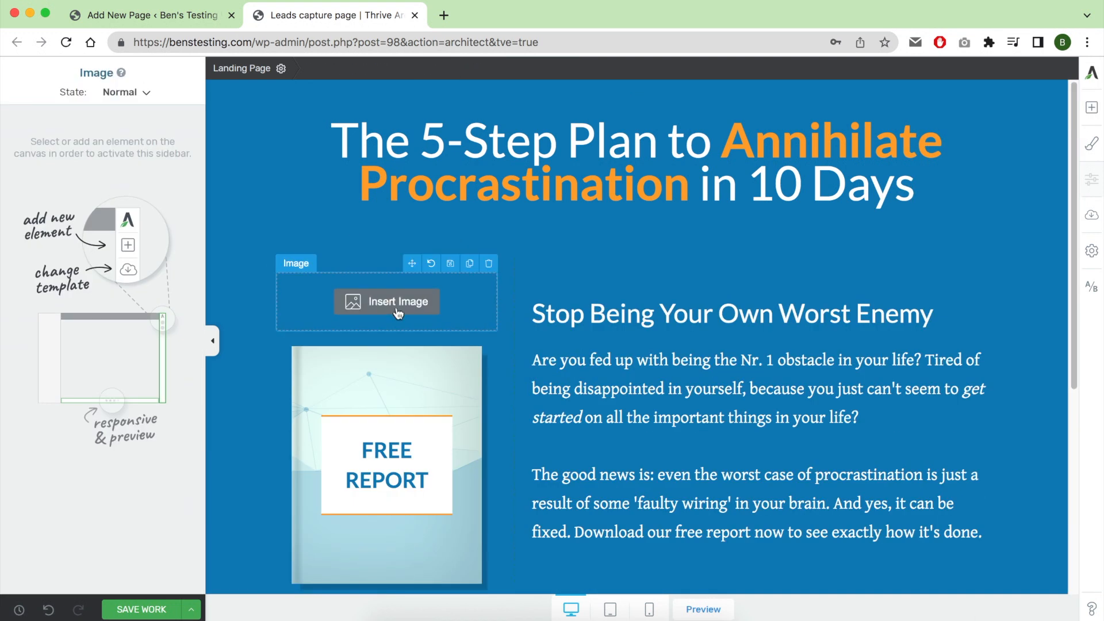
{"action": "left_click", "coordinate": [1061, 102]}
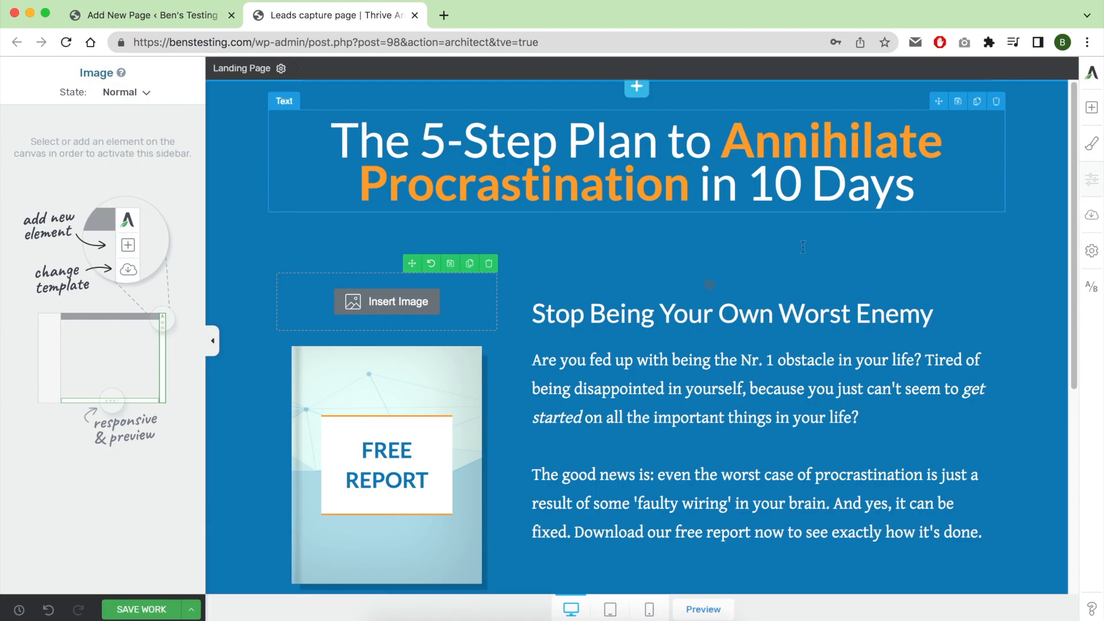
Step: Delete the FREE REPORT cover box below the empty Image element
{"action": "left_click", "coordinate": [472, 340]}
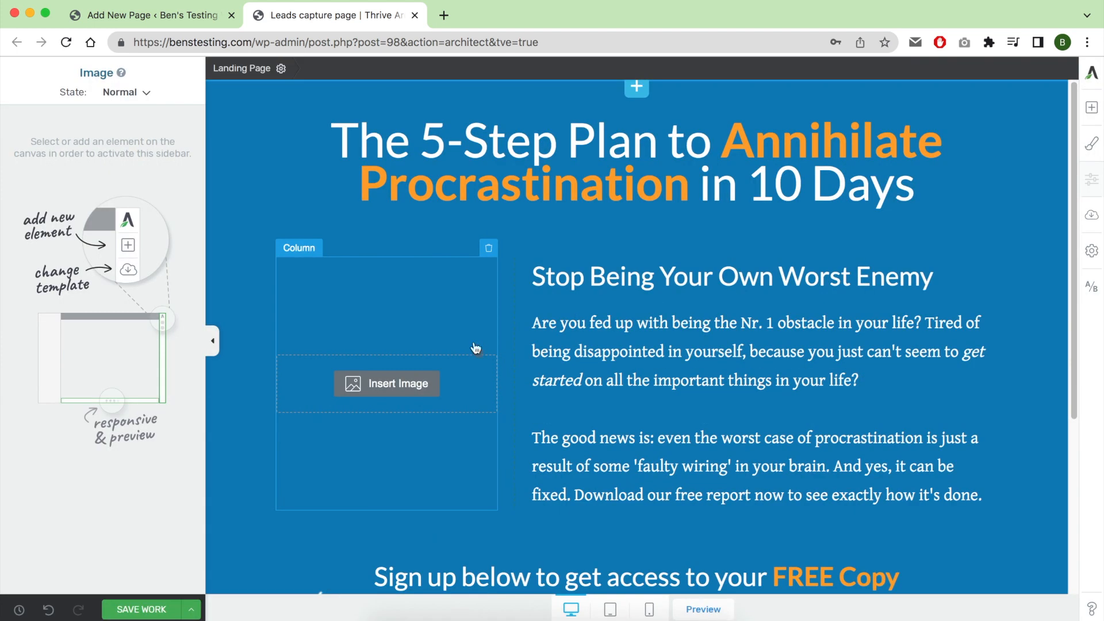
Step: Duplicate the "Stop Being Your Own Worst Enemy" heading and place the copy above the two columns
{"action": "left_click", "coordinate": [606, 278]}
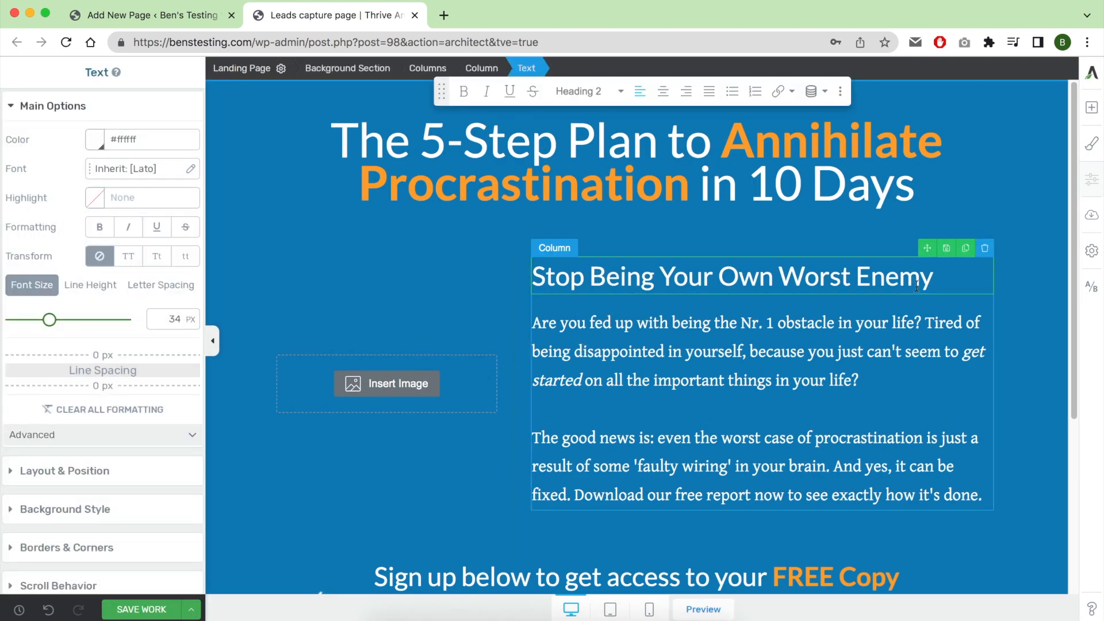
{"action": "left_click", "coordinate": [968, 251]}
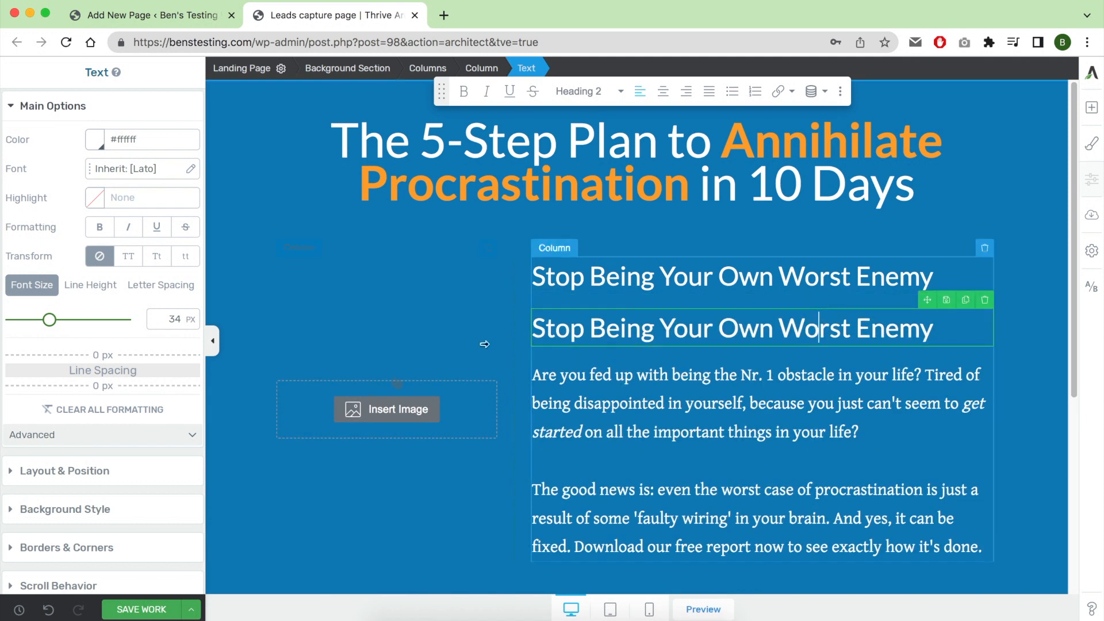
{"action": "scroll", "coordinate": [80, 552], "scroll_direction": "down", "scroll_amount": 4}
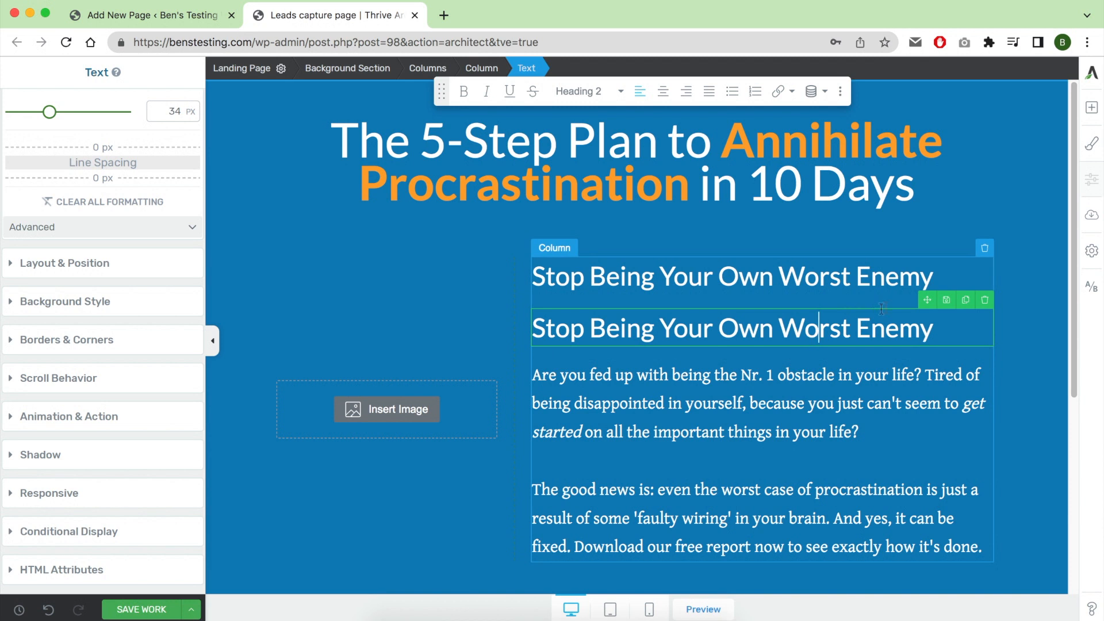
{"action": "left_click_drag", "start_coordinate": [921, 302], "coordinate": [697, 202]}
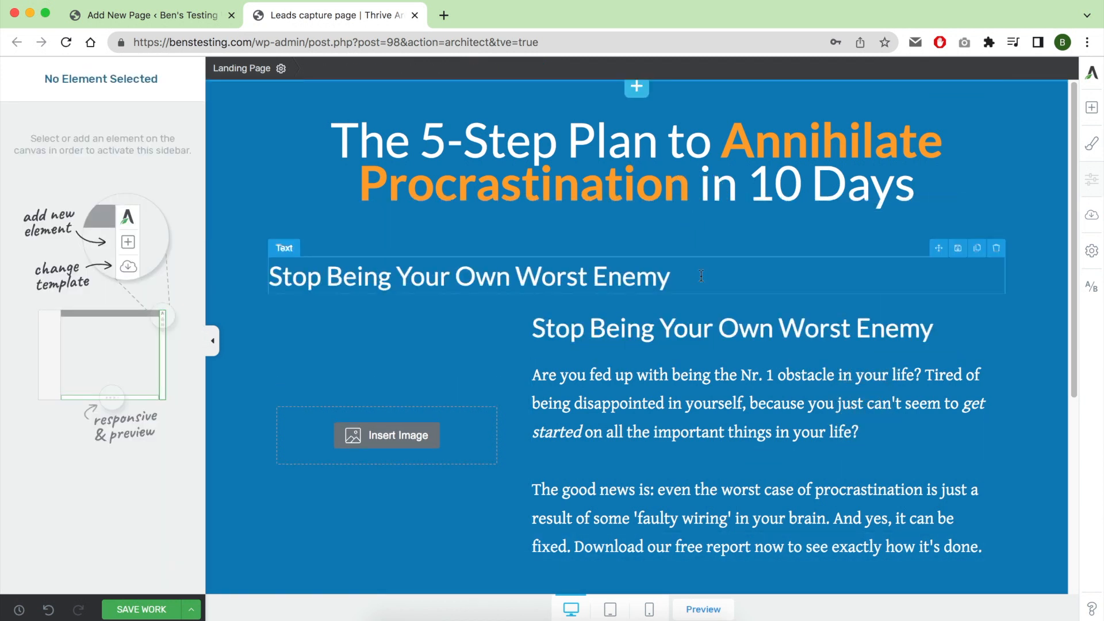
{"action": "triple_click", "coordinate": [567, 276]}
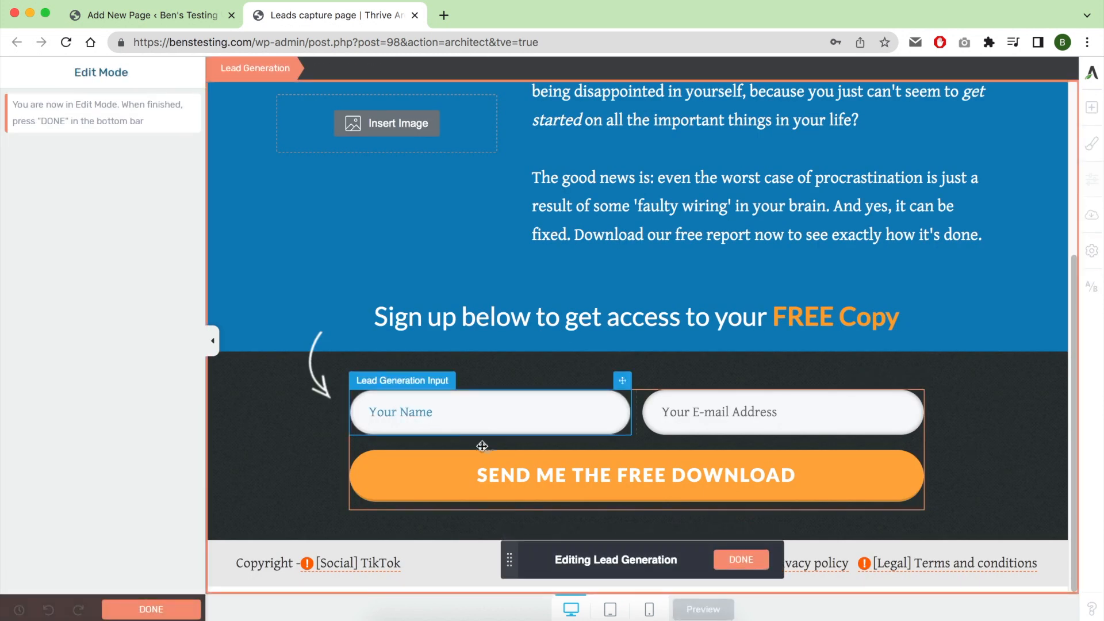
Step: Change the lead generation form's submit button text to "GET ME IN" and finish editing the form
{"action": "left_click", "coordinate": [556, 478]}
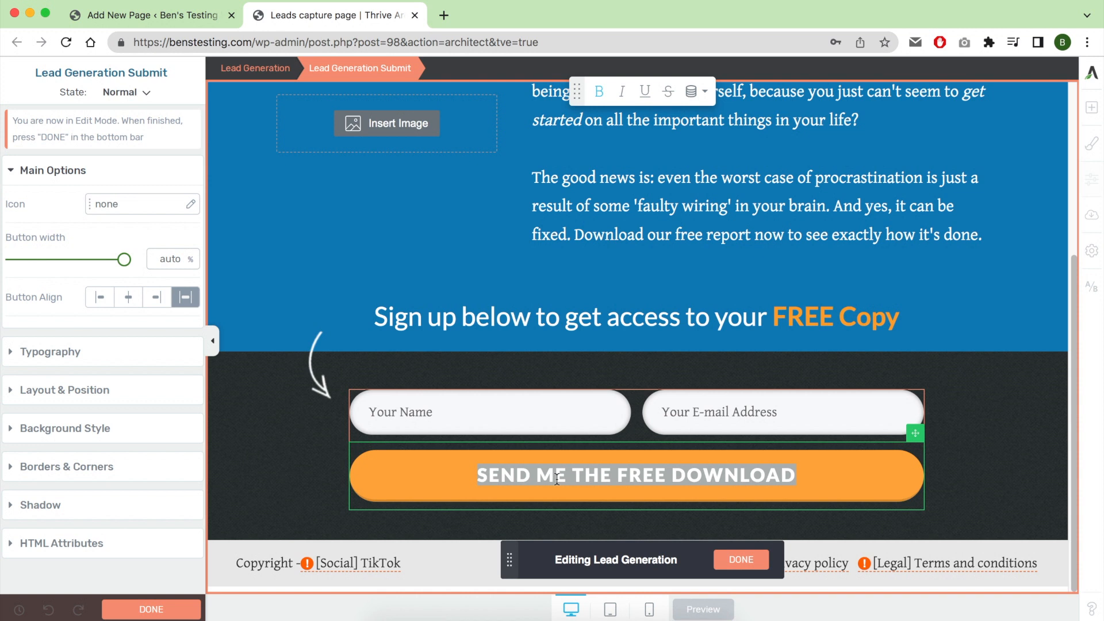
{"action": "type", "text": "G"}
{"action": "type", "text": "OWNLOAD NOW"}
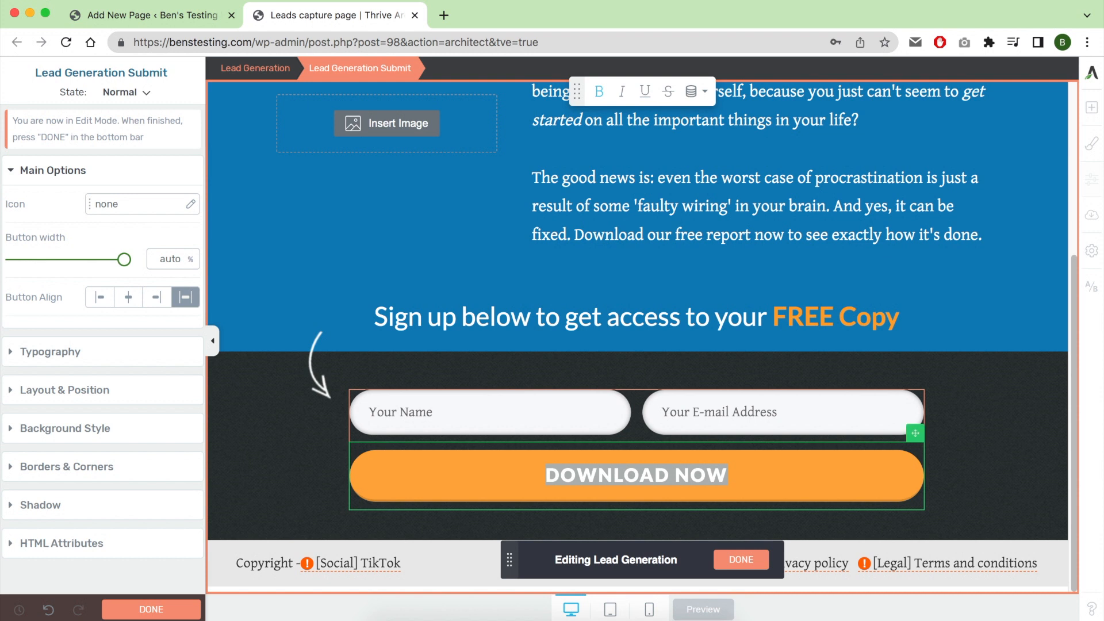
{"action": "type", "text": "GET ME IN"}
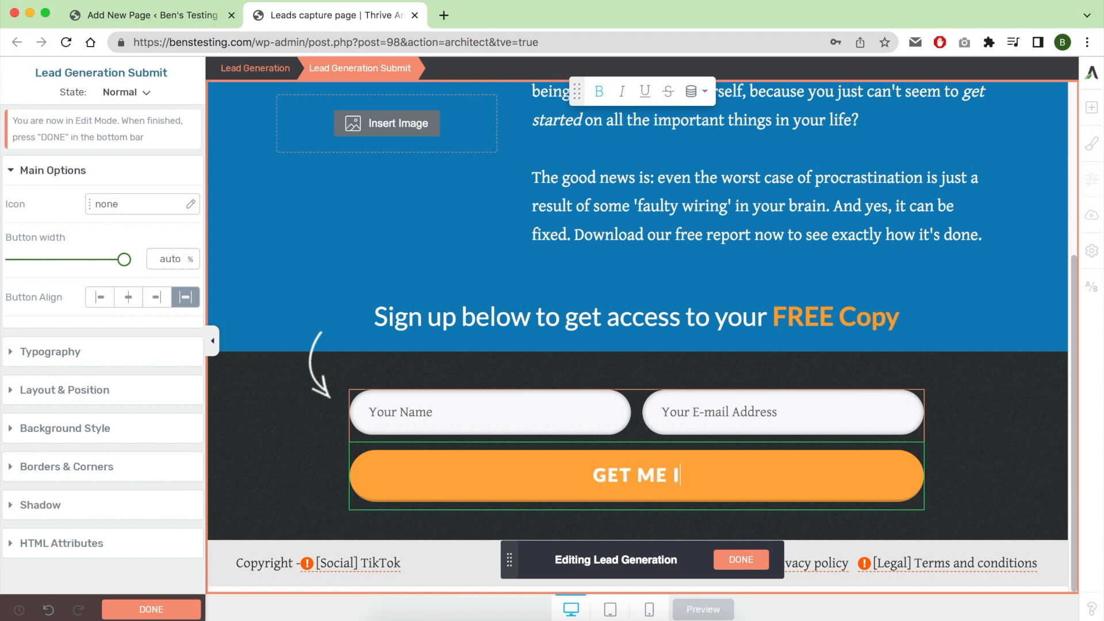
{"action": "left_click", "coordinate": [740, 559]}
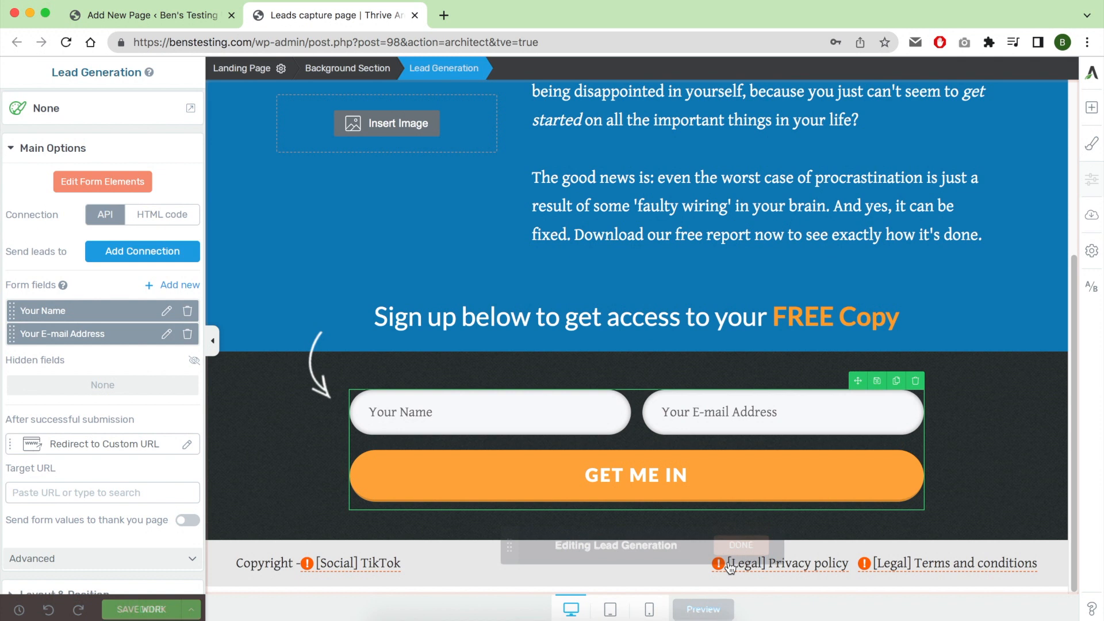
Step: Save the landing page and open its A/B test variations dashboard
{"action": "left_click", "coordinate": [1014, 307]}
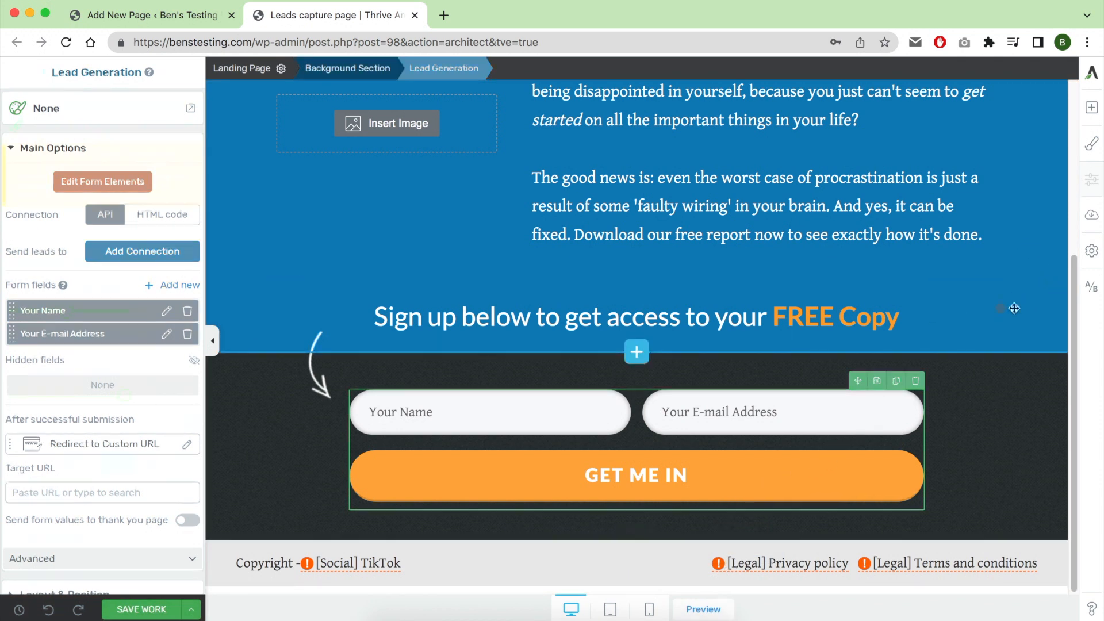
{"action": "left_click", "coordinate": [152, 609]}
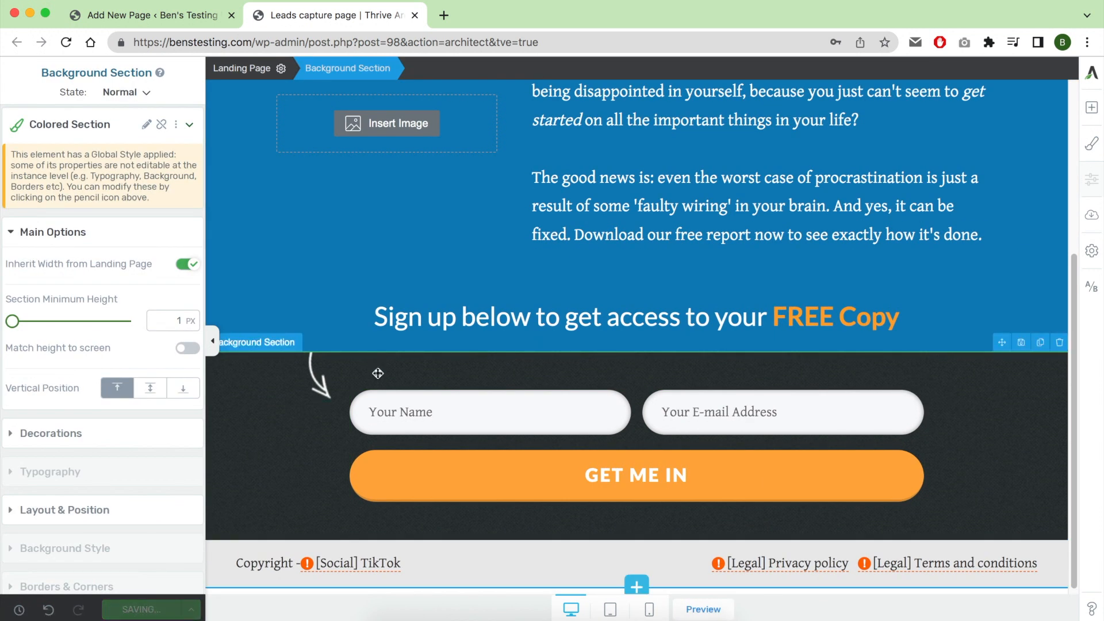
{"action": "left_click", "coordinate": [1092, 292]}
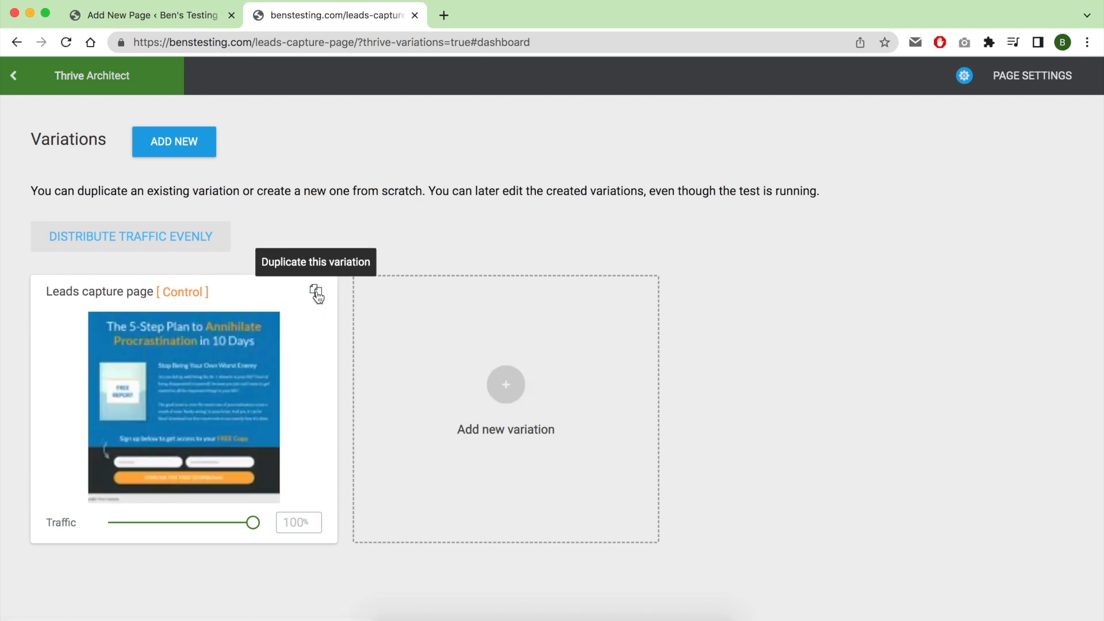
Step: Add a new blank variation to the test, then delete it
{"action": "left_click", "coordinate": [499, 385]}
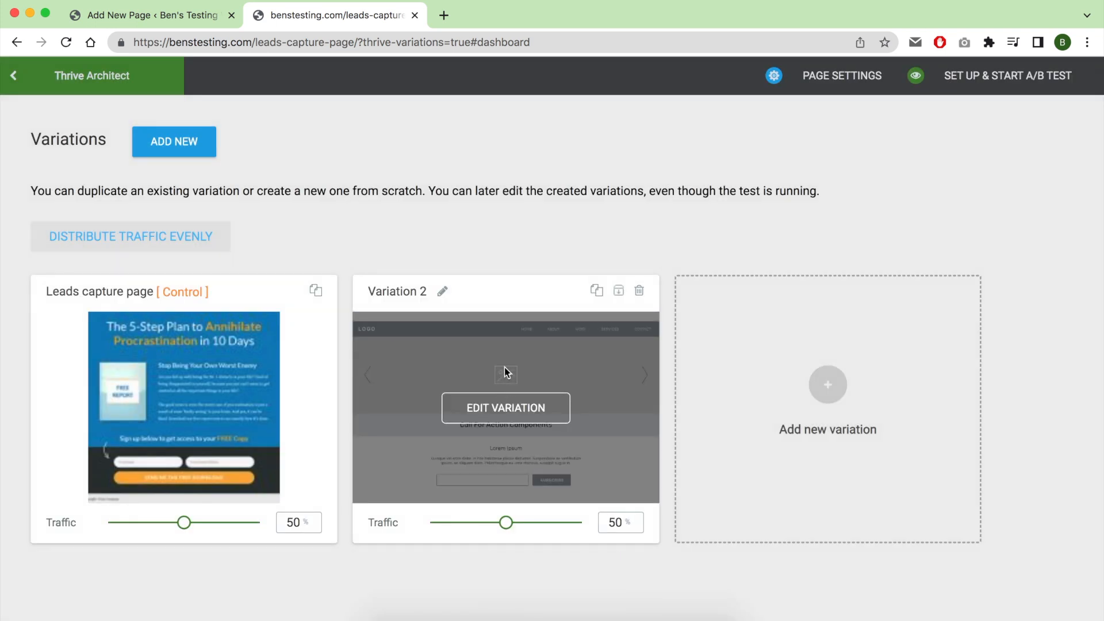
{"action": "left_click", "coordinate": [637, 291]}
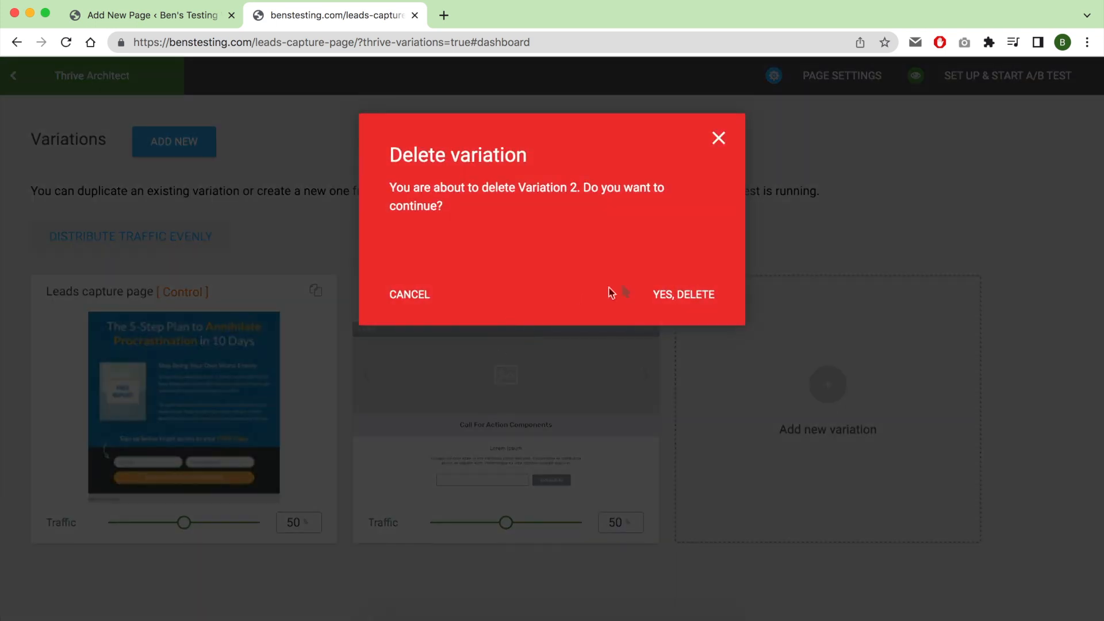
{"action": "left_click", "coordinate": [681, 296]}
Step: Duplicate the control variation of the leads capture page and open the copy for editing
{"action": "left_click", "coordinate": [315, 290]}
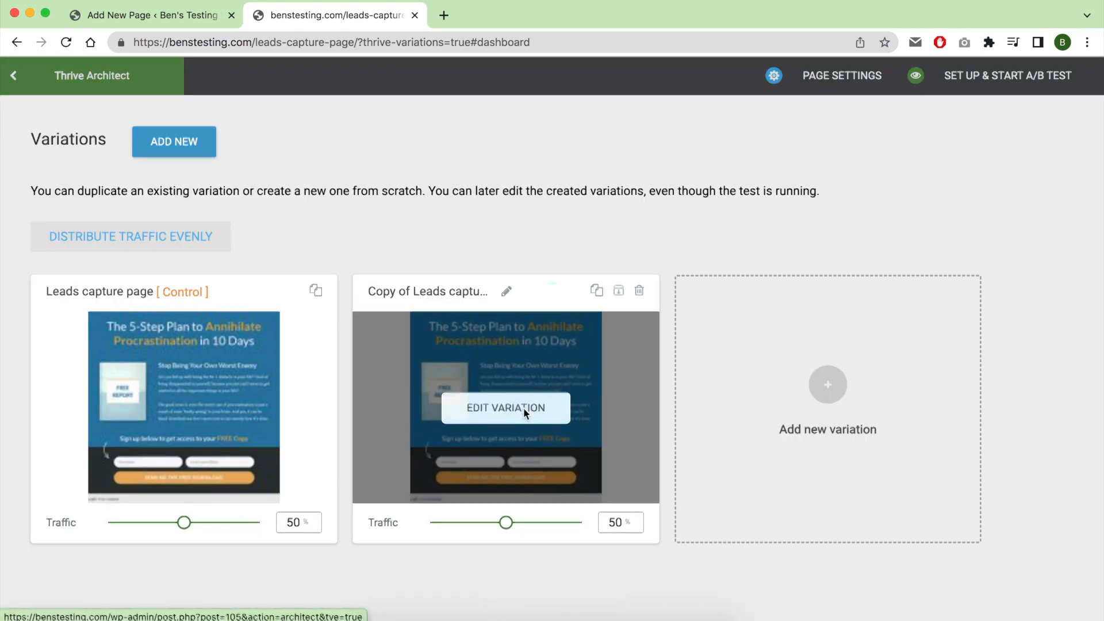
{"action": "left_click", "coordinate": [523, 408]}
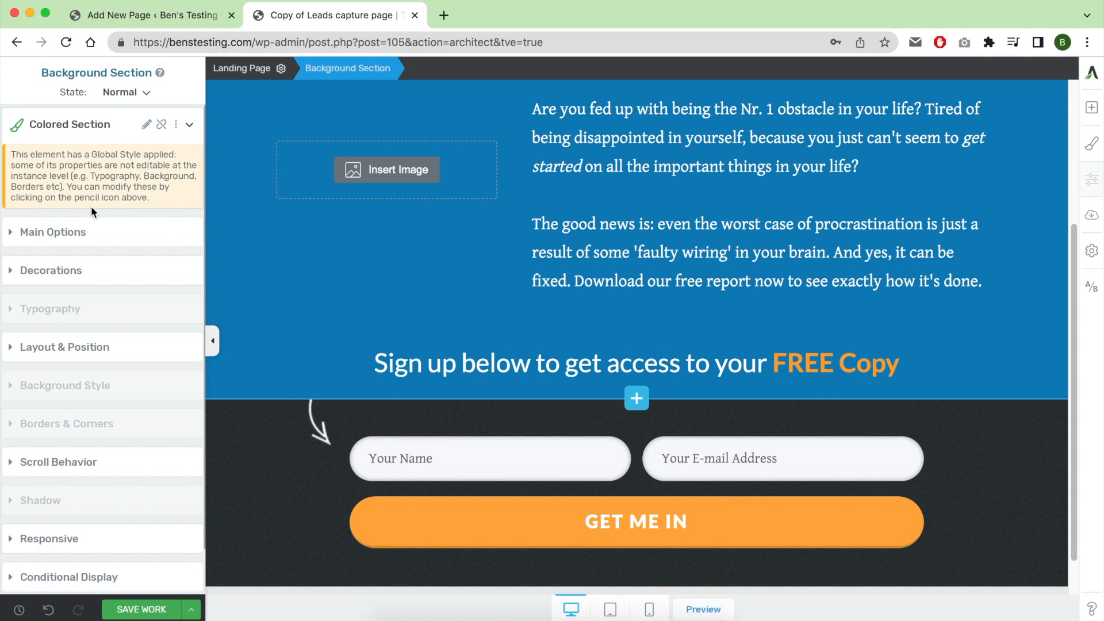
Step: Try the Dark Pattern Section template style on the main background section, switch back to Colored Section, and cancel the style selection
{"action": "left_click", "coordinate": [17, 125]}
{"action": "left_click", "coordinate": [148, 128]}
{"action": "left_click", "coordinate": [105, 240]}
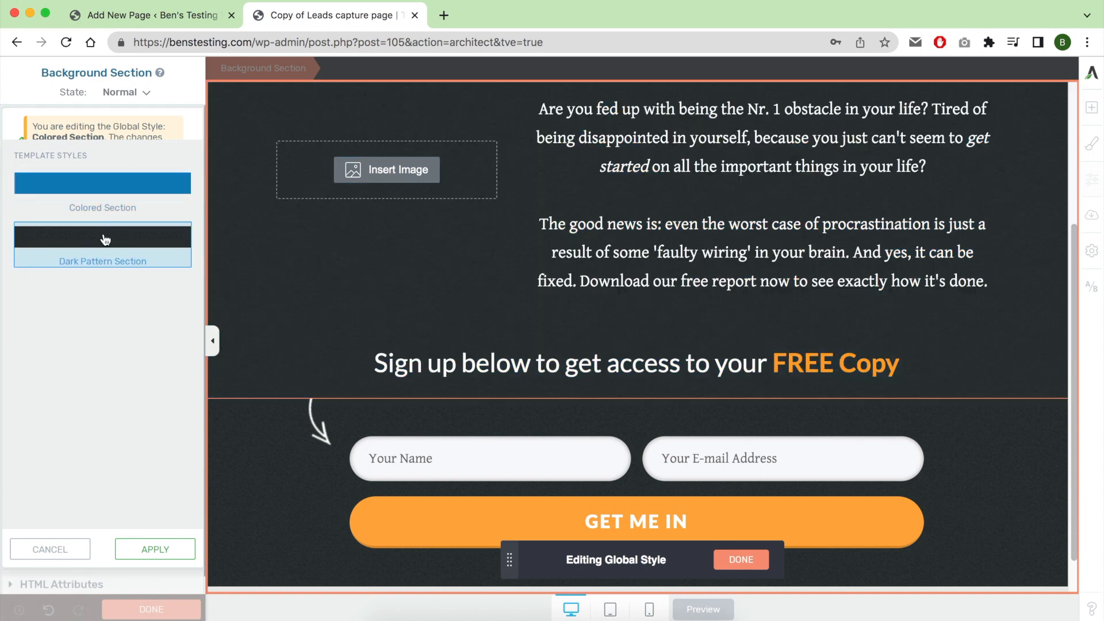
{"action": "left_click", "coordinate": [106, 193]}
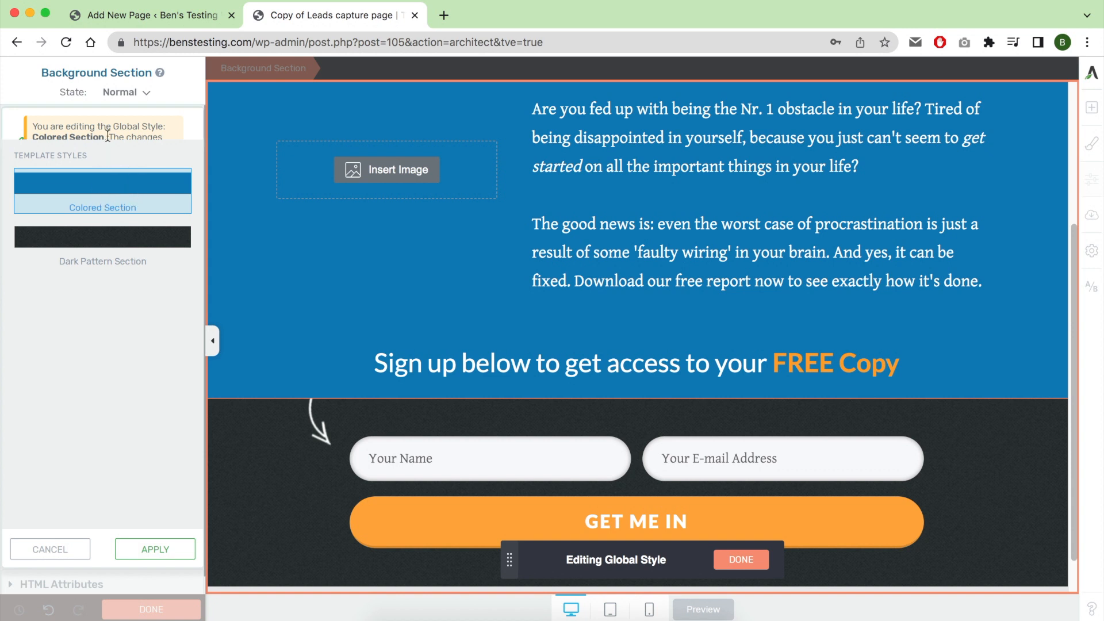
{"action": "left_click", "coordinate": [111, 266]}
{"action": "left_click", "coordinate": [124, 192]}
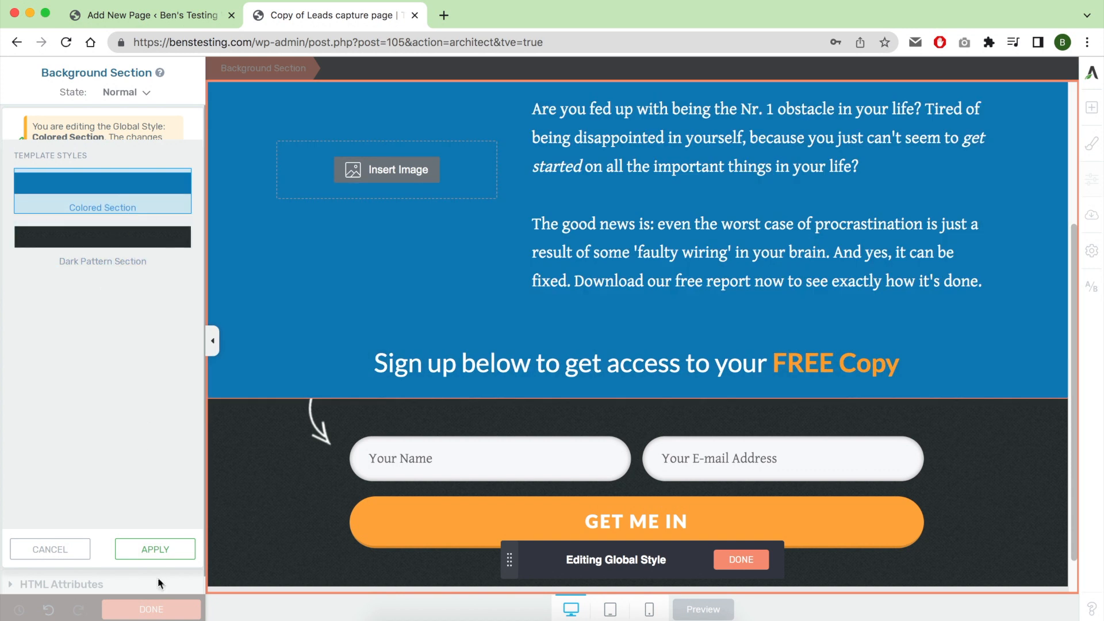
{"action": "left_click", "coordinate": [69, 551]}
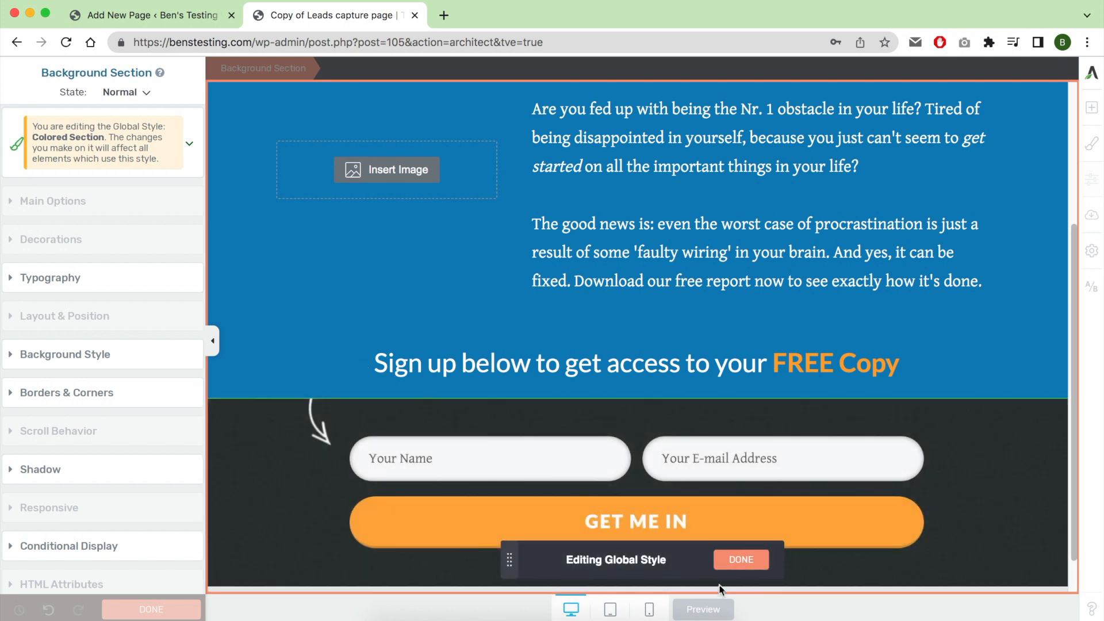
Step: Examine the typography settings of the Colored Section global style, then leave global style editing
{"action": "left_click_drag", "start_coordinate": [509, 559], "coordinate": [502, 565]}
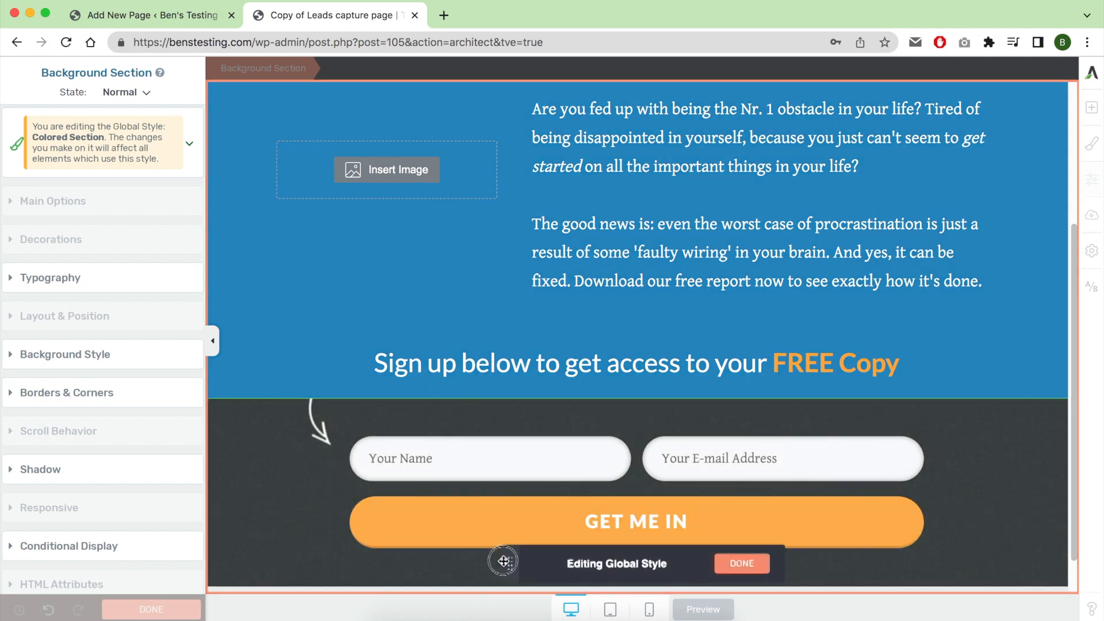
{"action": "scroll", "coordinate": [303, 307], "scroll_direction": "up", "scroll_amount": 4}
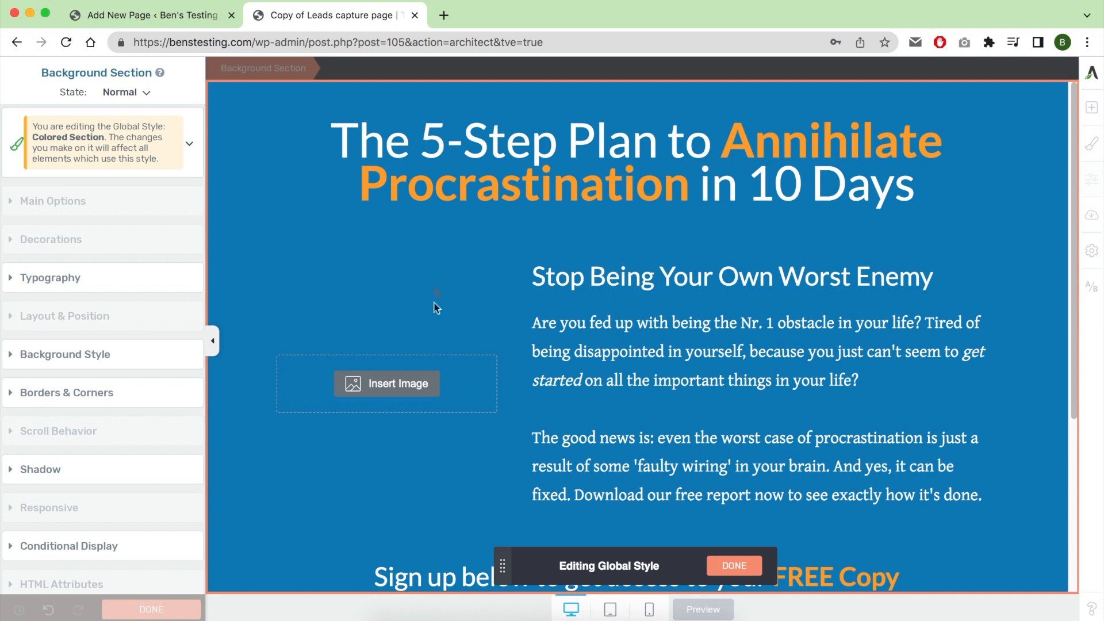
{"action": "left_click", "coordinate": [69, 279]}
{"action": "left_click", "coordinate": [69, 280]}
{"action": "left_click", "coordinate": [70, 279]}
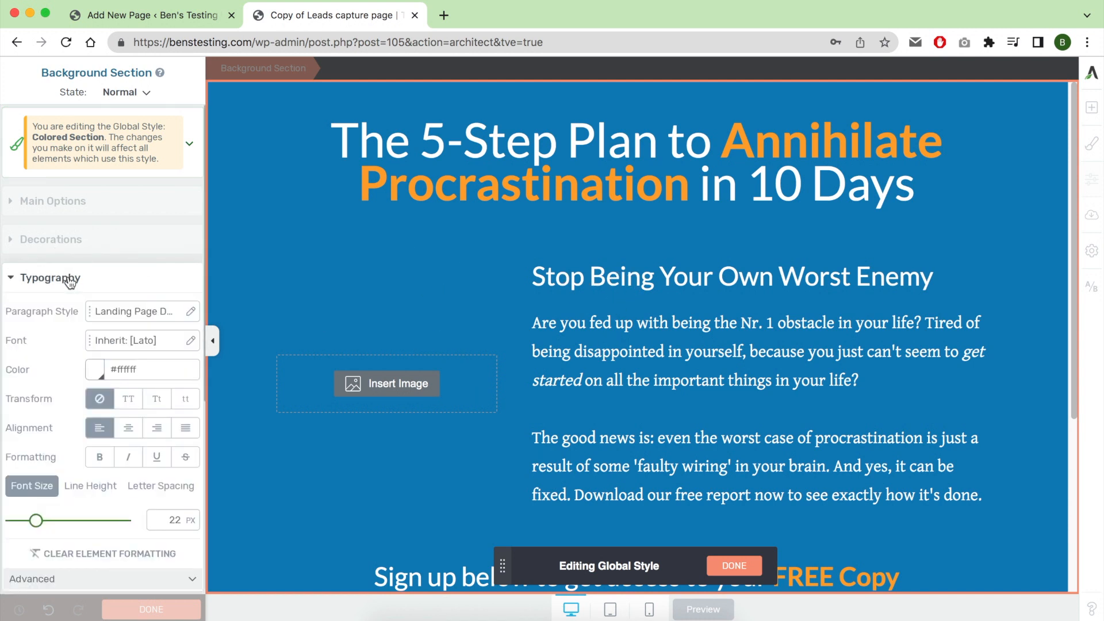
{"action": "left_click", "coordinate": [128, 313]}
{"action": "left_click", "coordinate": [57, 404]}
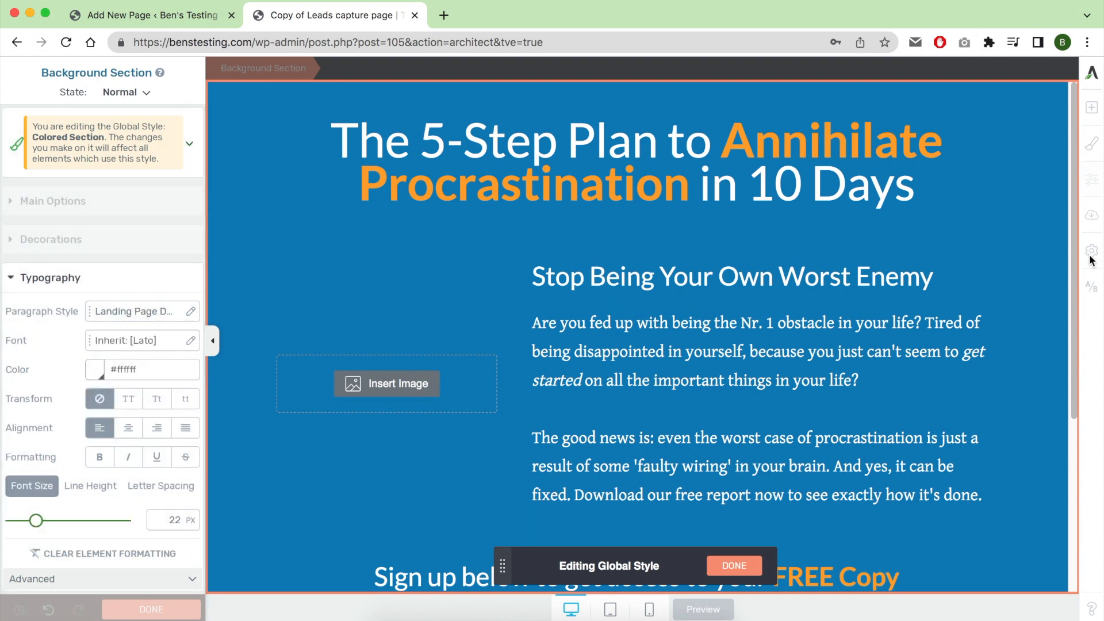
{"action": "left_click", "coordinate": [734, 567]}
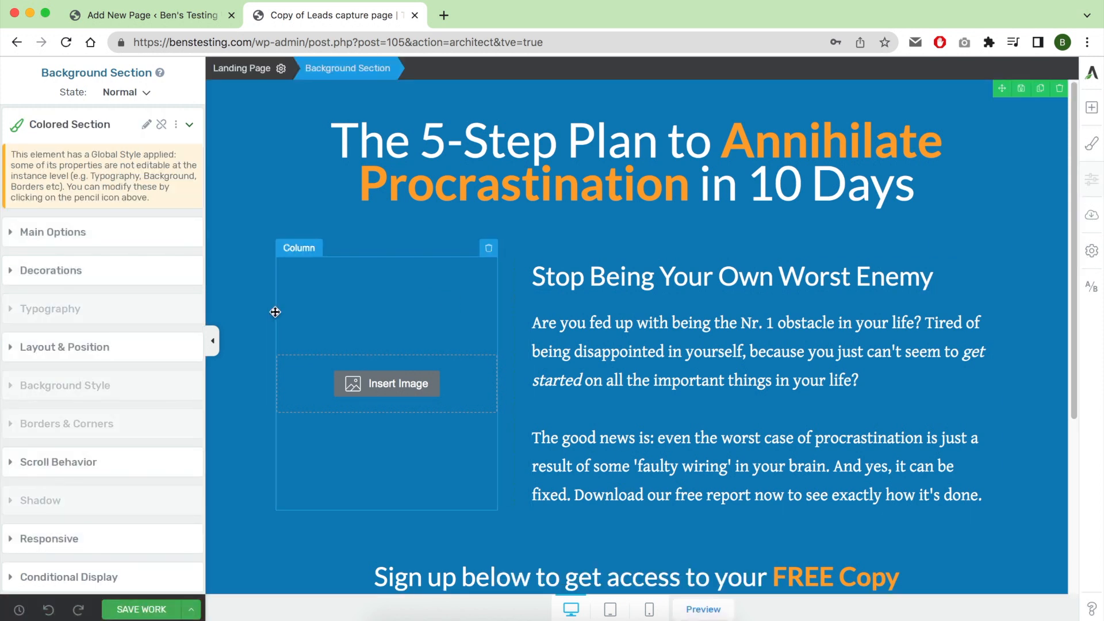
Step: Unlink the main background section from its global style and open its background color's template color for editing
{"action": "left_click", "coordinate": [162, 125]}
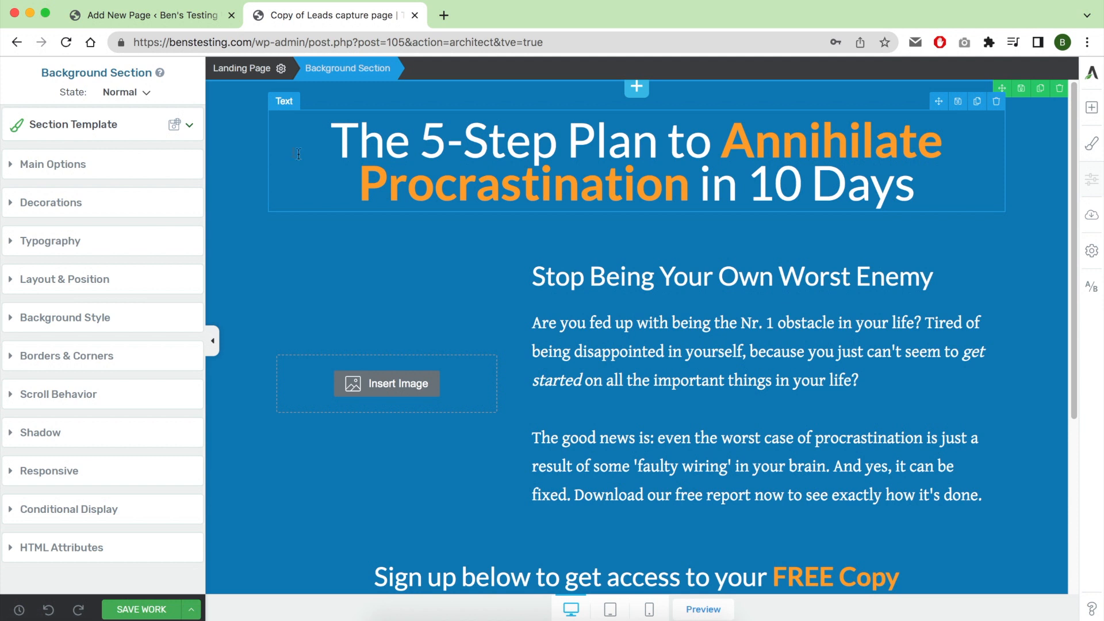
{"action": "left_click", "coordinate": [95, 168]}
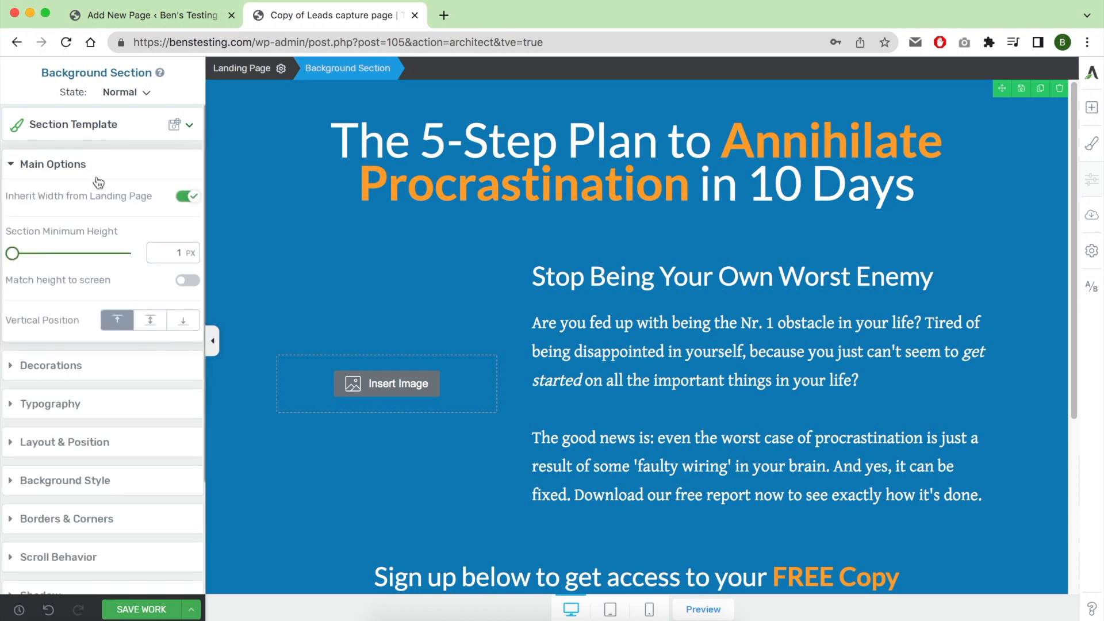
{"action": "left_click", "coordinate": [88, 369]}
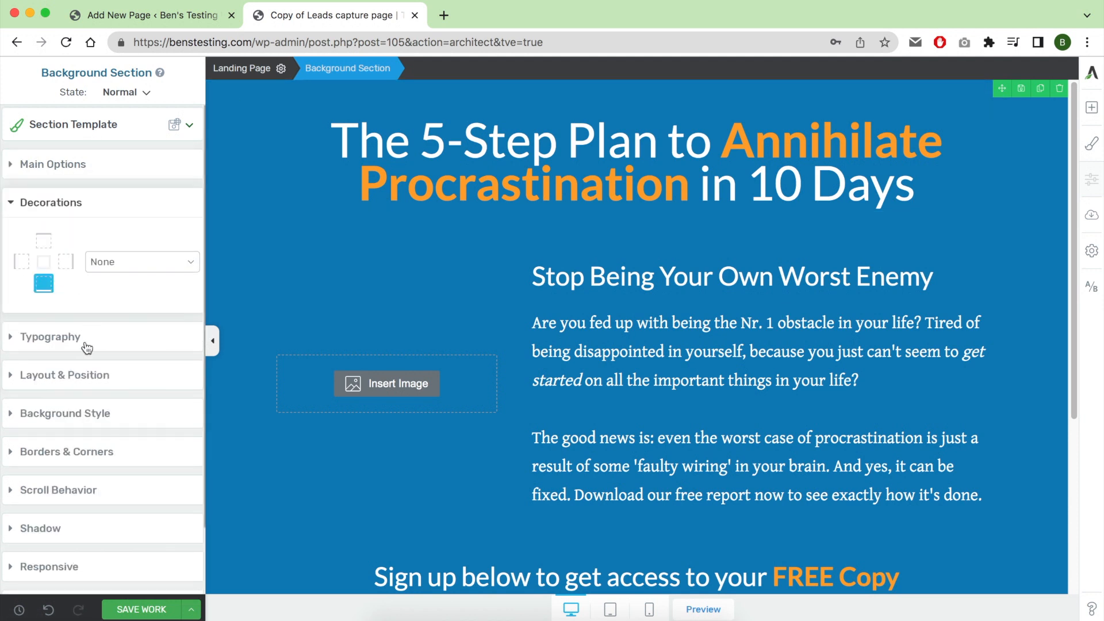
{"action": "left_click", "coordinate": [89, 412]}
{"action": "left_click", "coordinate": [25, 404]}
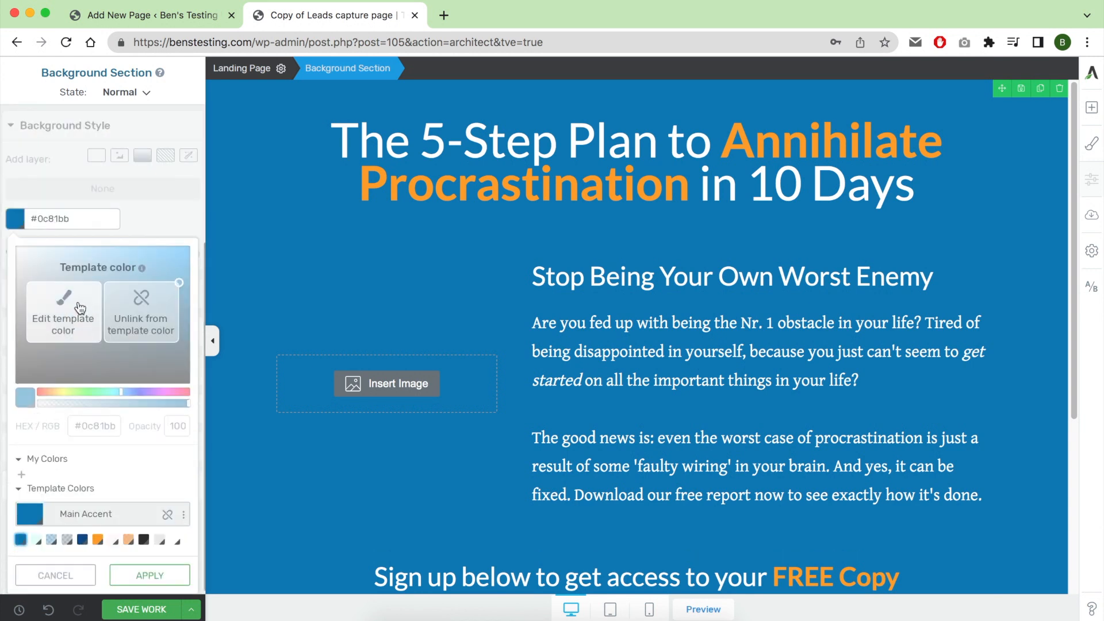
{"action": "left_click", "coordinate": [80, 307]}
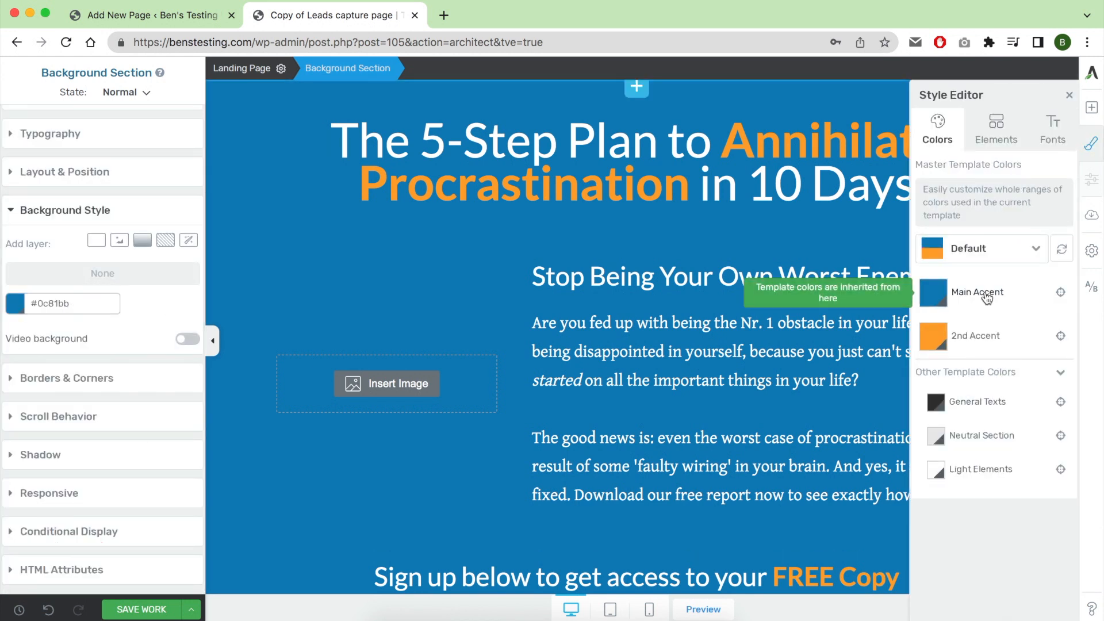
Step: Try a muted olive green (#919b74) as the template's Main Accent color
{"action": "left_click", "coordinate": [987, 297]}
{"action": "left_click_drag", "start_coordinate": [874, 330], "coordinate": [771, 313]}
{"action": "left_click_drag", "start_coordinate": [796, 407], "coordinate": [780, 409]}
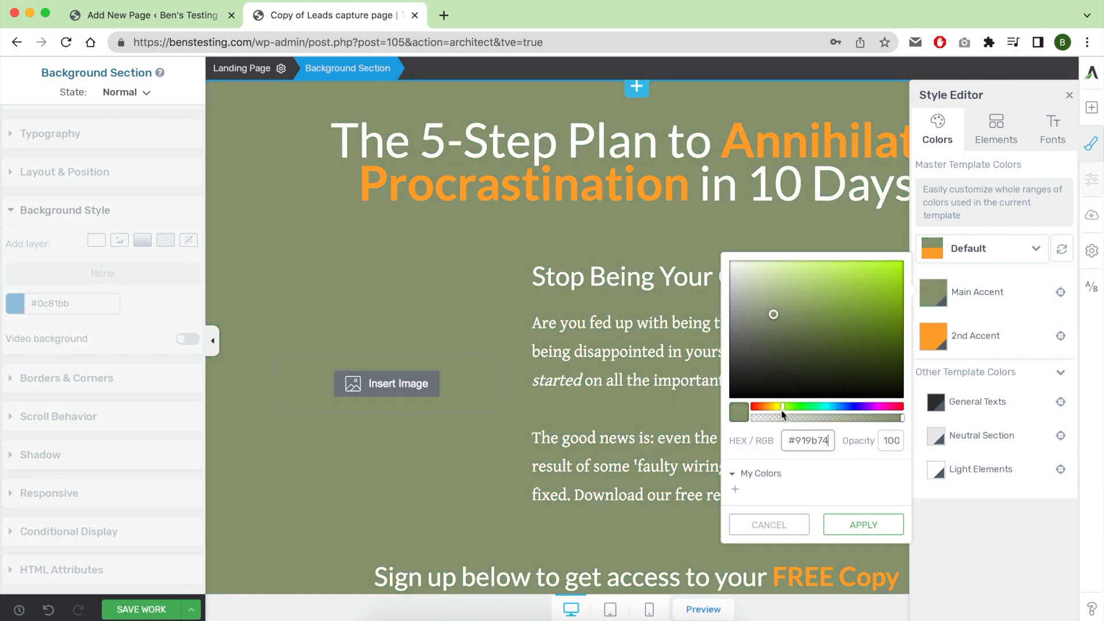
{"action": "left_click", "coordinate": [993, 340]}
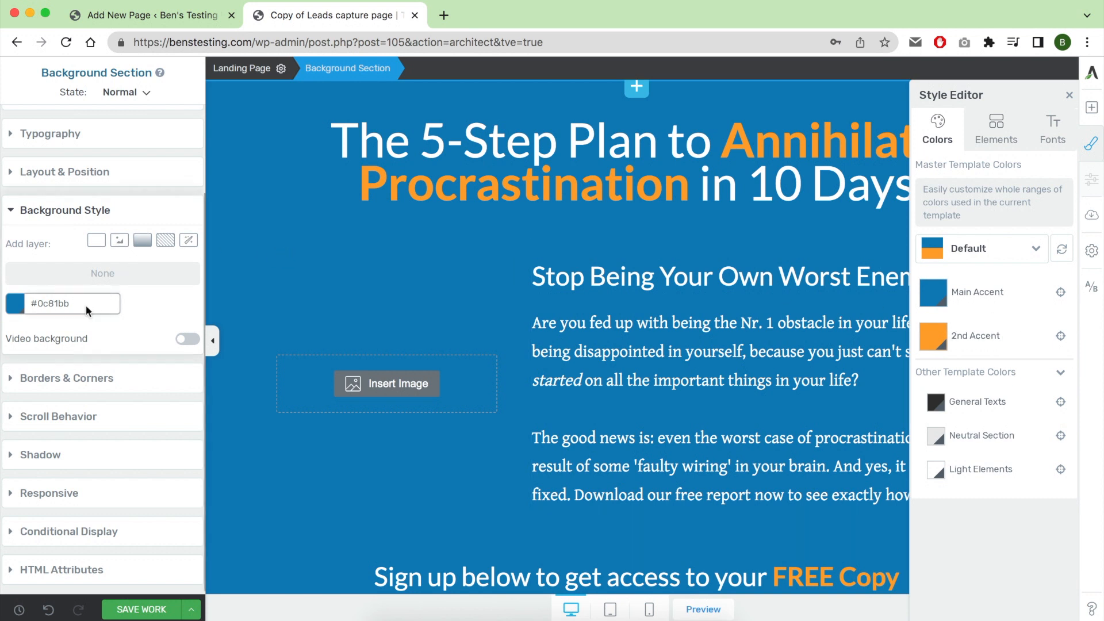
Step: Try the Soft color palette on the template, switch it to the Playful palette, and save the page variation
{"action": "left_click", "coordinate": [990, 256]}
{"action": "left_click", "coordinate": [980, 293]}
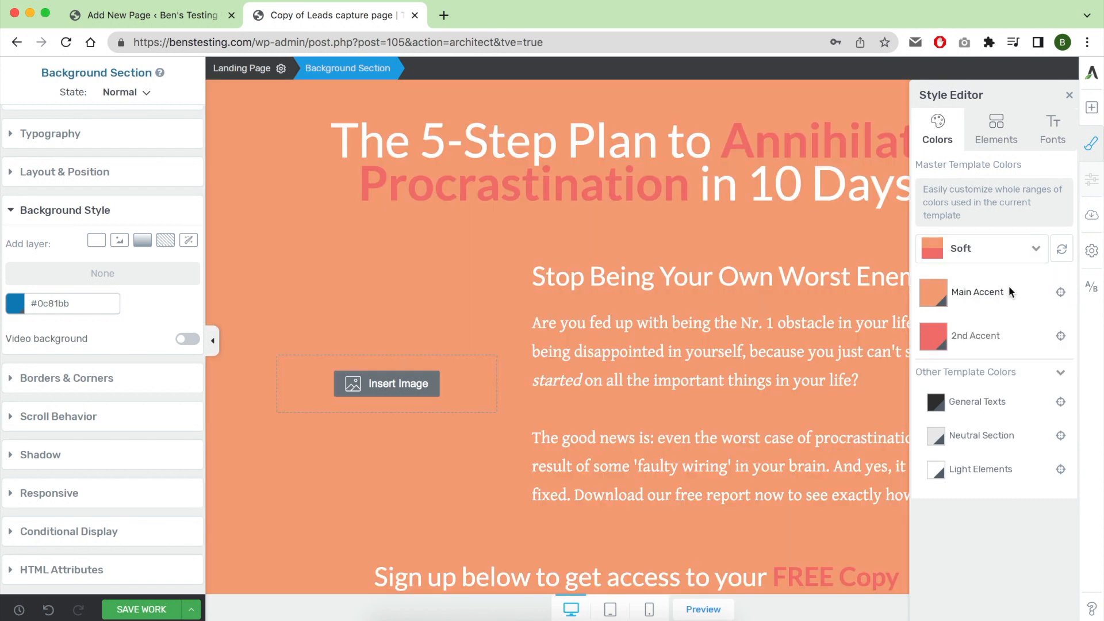
{"action": "left_click", "coordinate": [995, 248]}
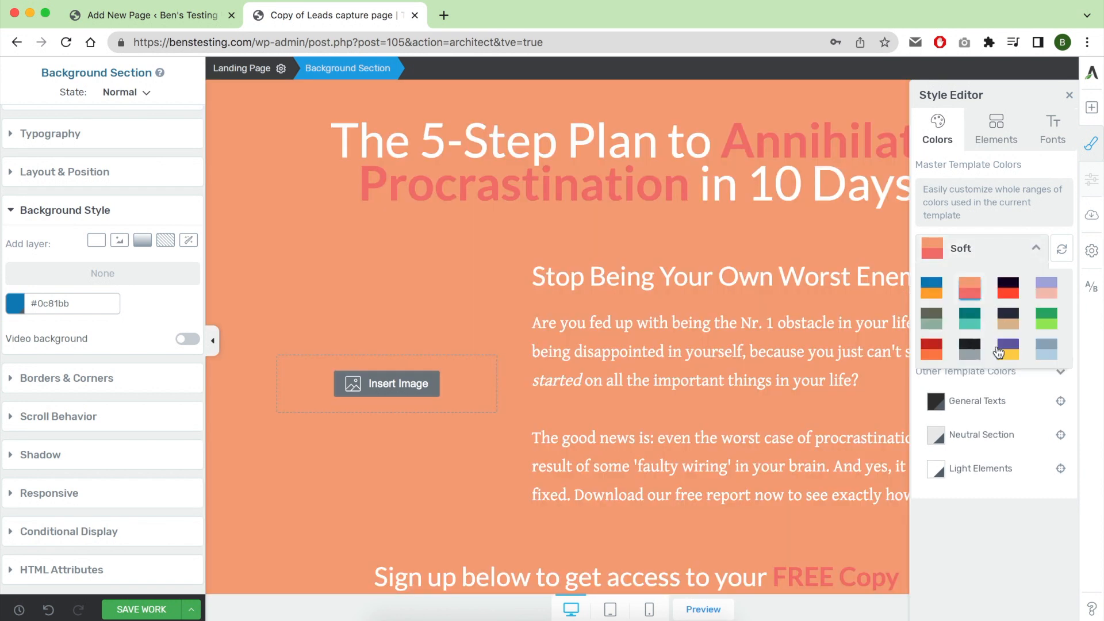
{"action": "left_click", "coordinate": [999, 349]}
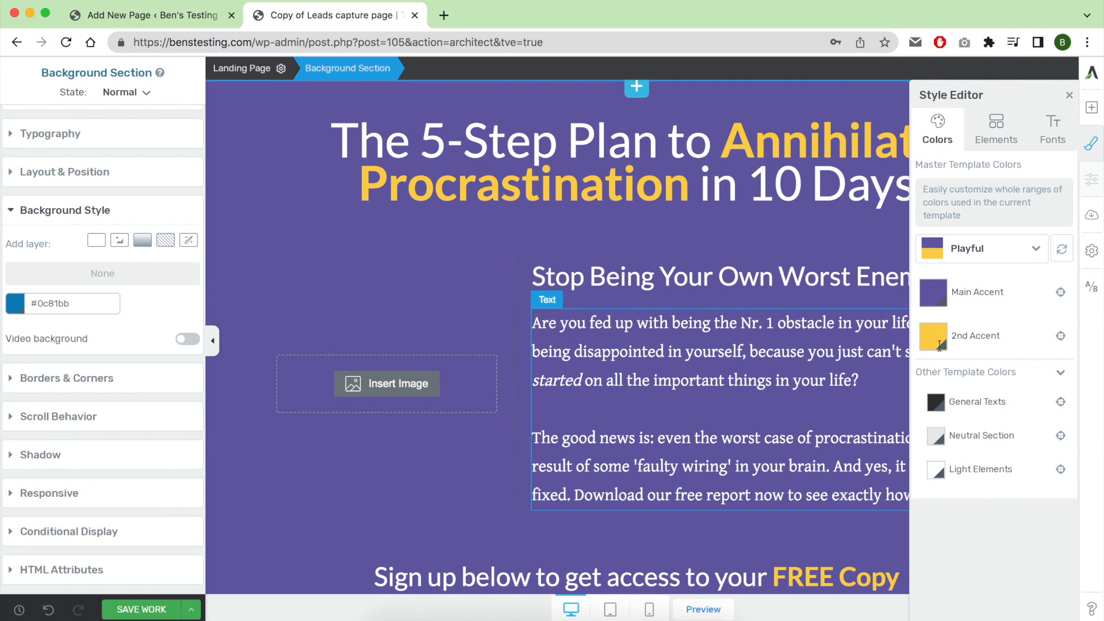
{"action": "left_click", "coordinate": [905, 345]}
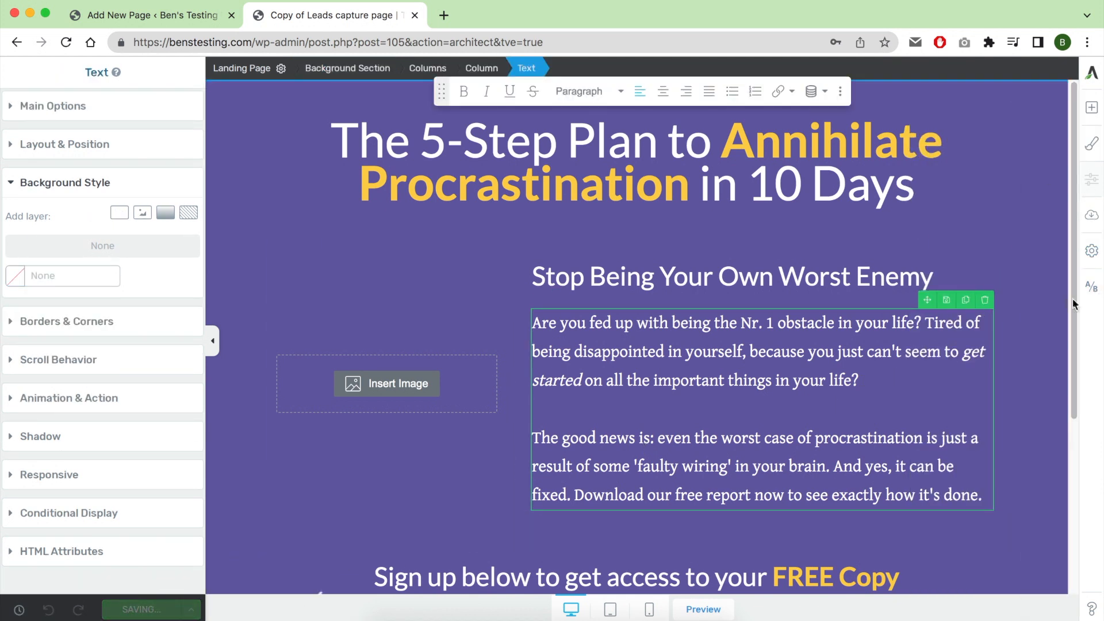
{"action": "scroll", "coordinate": [904, 320], "scroll_direction": "down", "scroll_amount": 6}
{"action": "scroll", "coordinate": [970, 332], "scroll_direction": "up", "scroll_amount": 6}
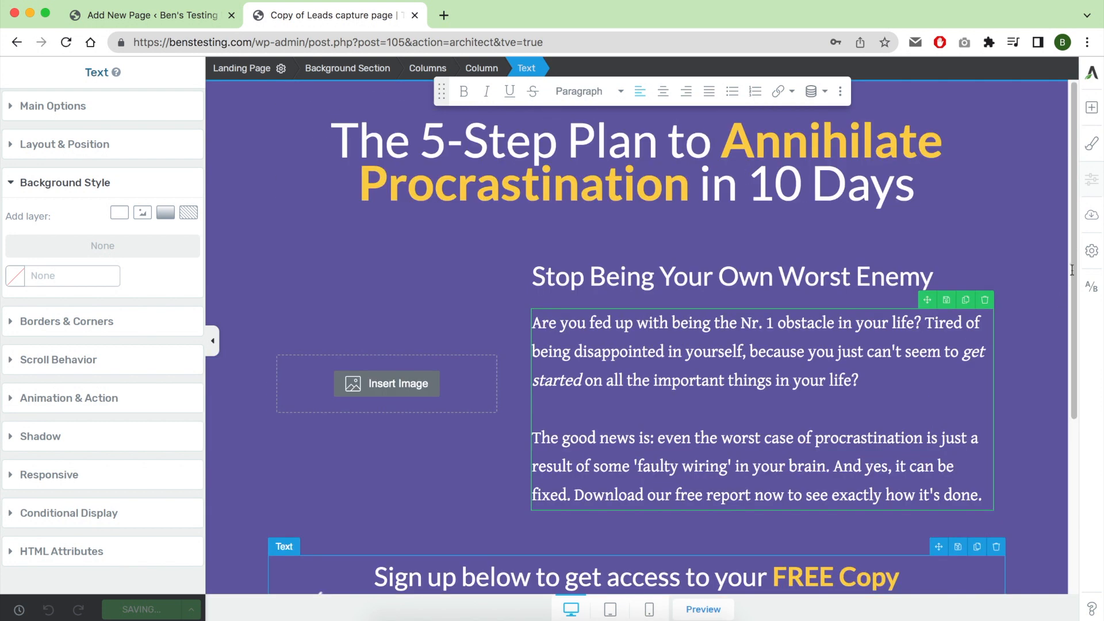
Step: Open the landing page's variations overview and begin an A/B test setup named "My sales page A/B test"
{"action": "left_click", "coordinate": [1094, 292]}
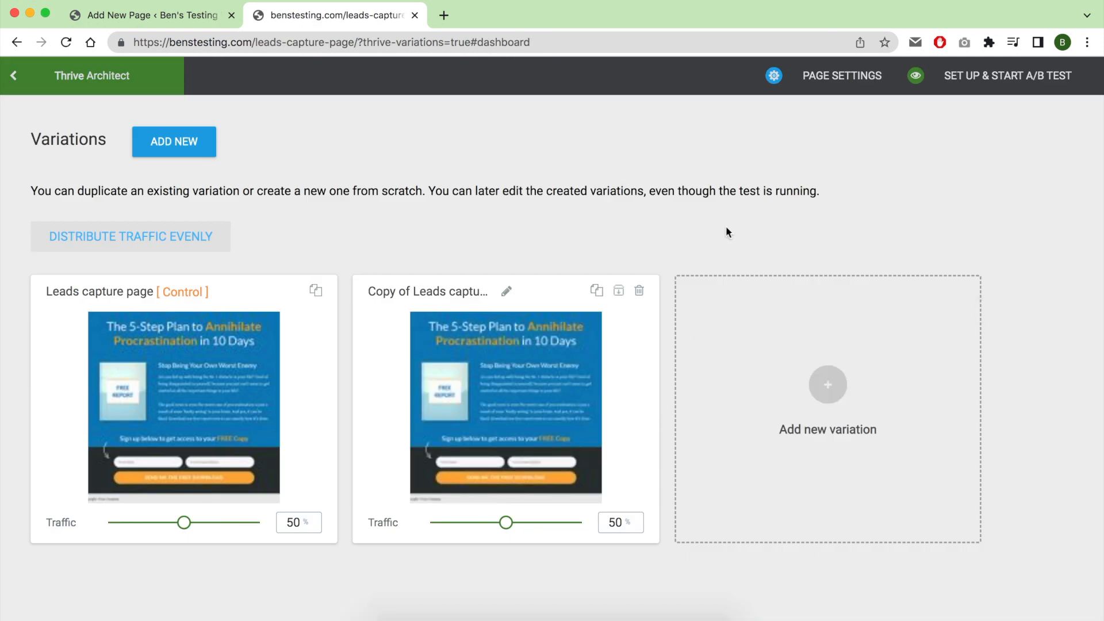
{"action": "left_click", "coordinate": [979, 82]}
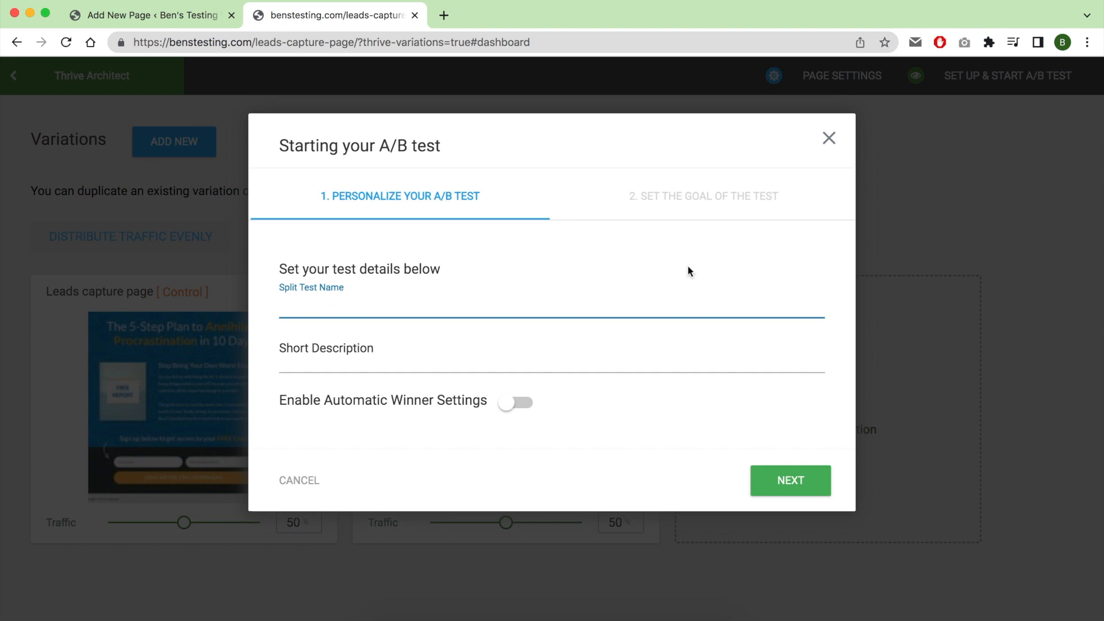
{"action": "left_click", "coordinate": [366, 306]}
{"action": "type", "text": "Sales pag"}
{"action": "key", "text": "super+a"}
{"action": "type", "text": "MY"}
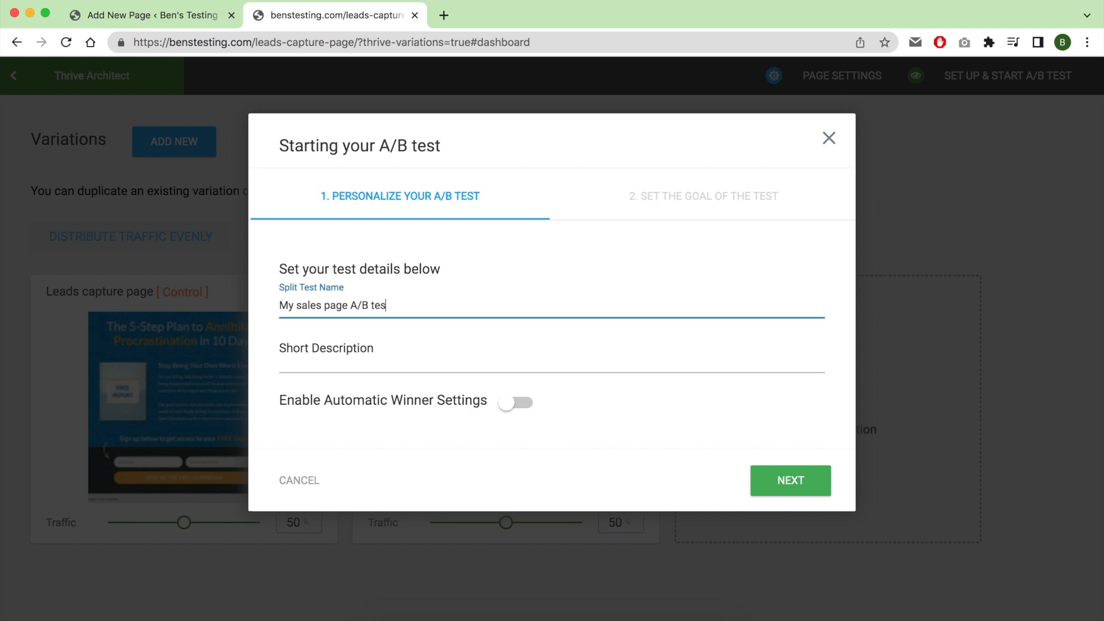
Step: Describe the test as "The only difference in this test in the background color." and proceed to the goal settings
{"action": "left_click", "coordinate": [351, 364]}
{"action": "type", "text": "Th"}
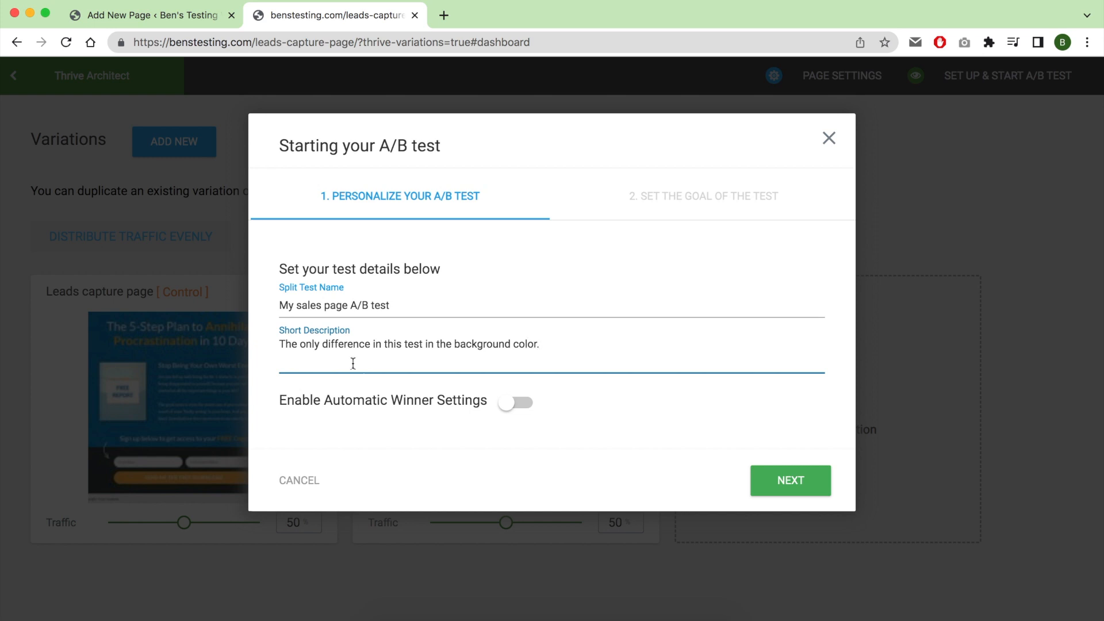
{"action": "left_click", "coordinate": [780, 485]}
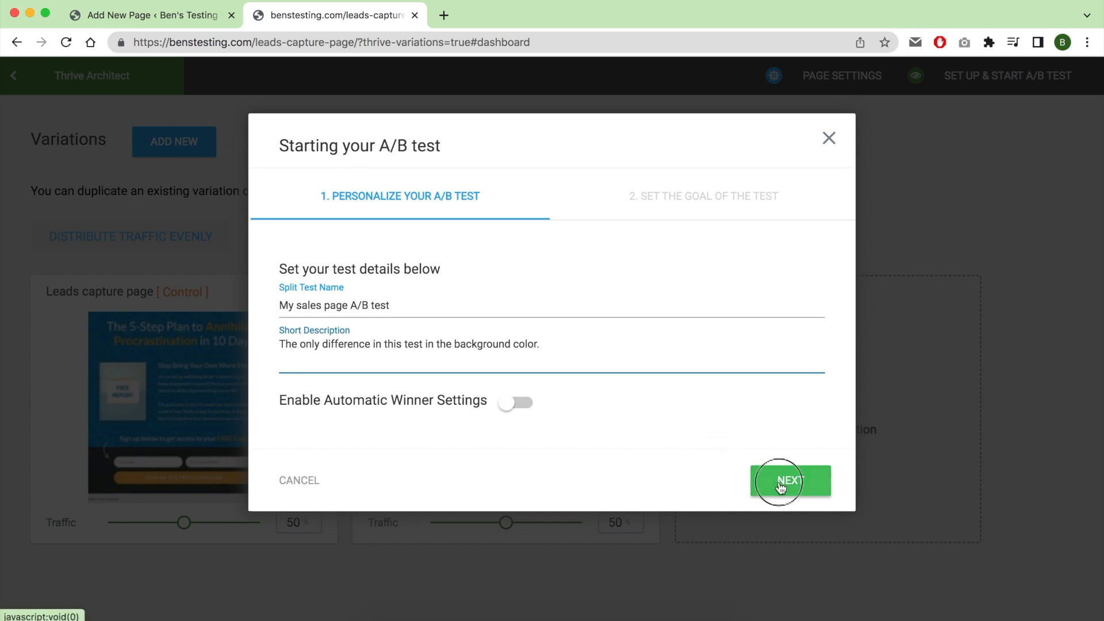
Step: Set the test goal to Visit Goal Page, create a new goal page named "email confirmed", and start the A/B test
{"action": "scroll", "coordinate": [545, 367], "scroll_direction": "down", "scroll_amount": 1}
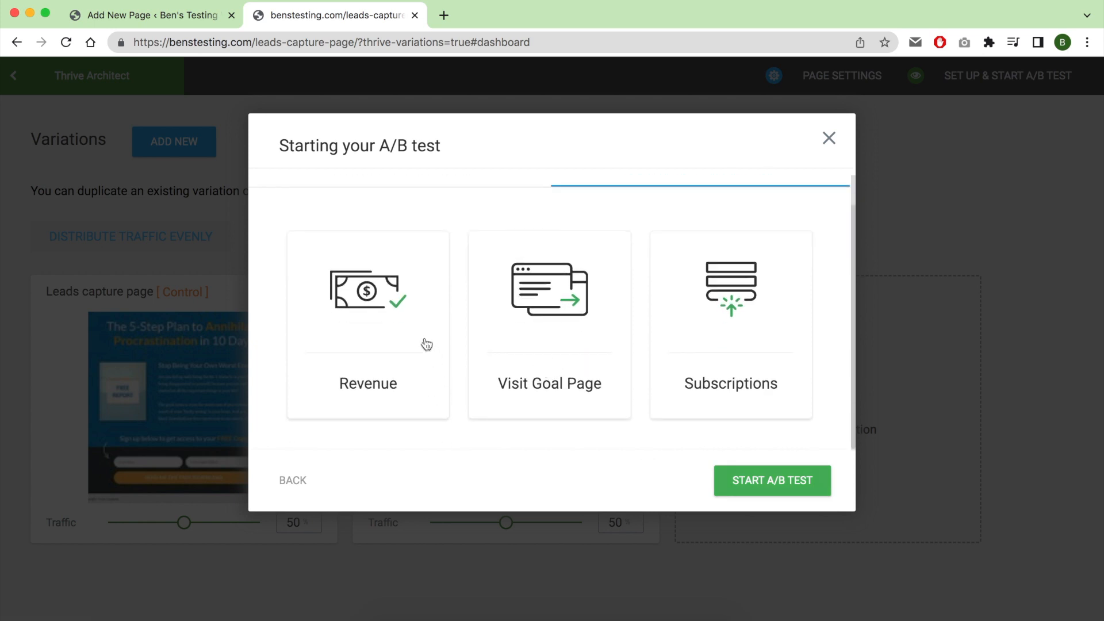
{"action": "left_click", "coordinate": [547, 309]}
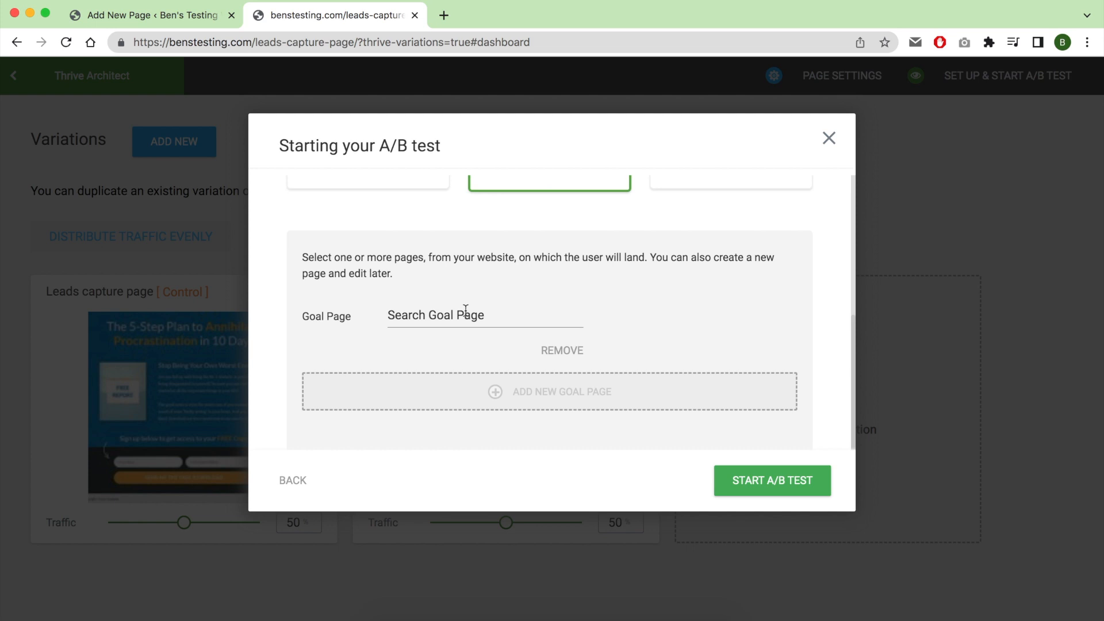
{"action": "left_click", "coordinate": [465, 311]}
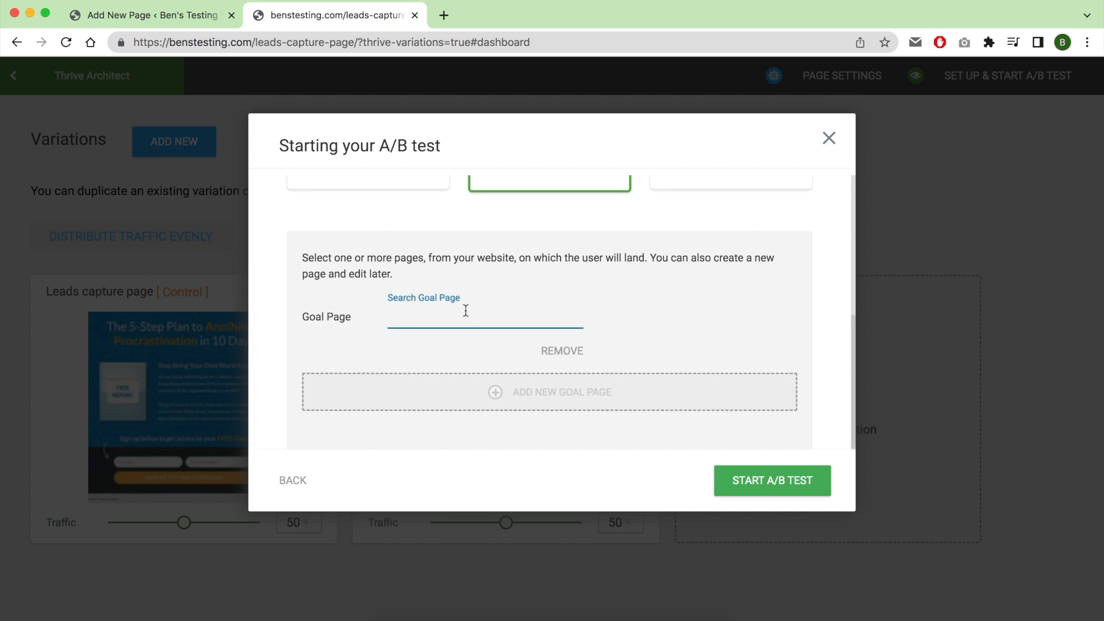
{"action": "type", "text": "email confirmed"}
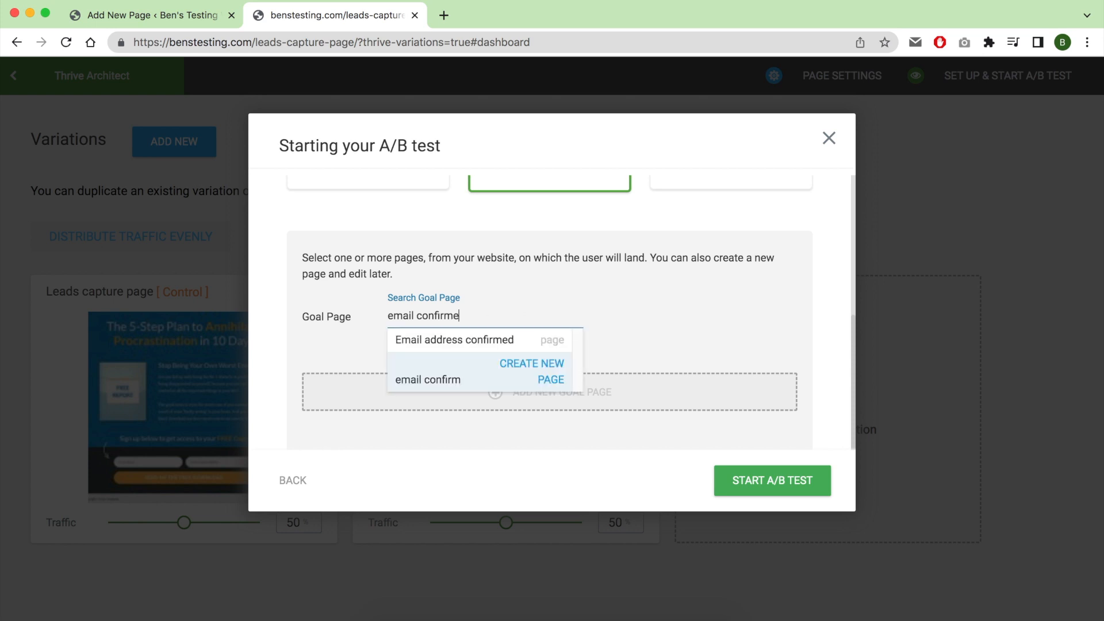
{"action": "left_click", "coordinate": [530, 364]}
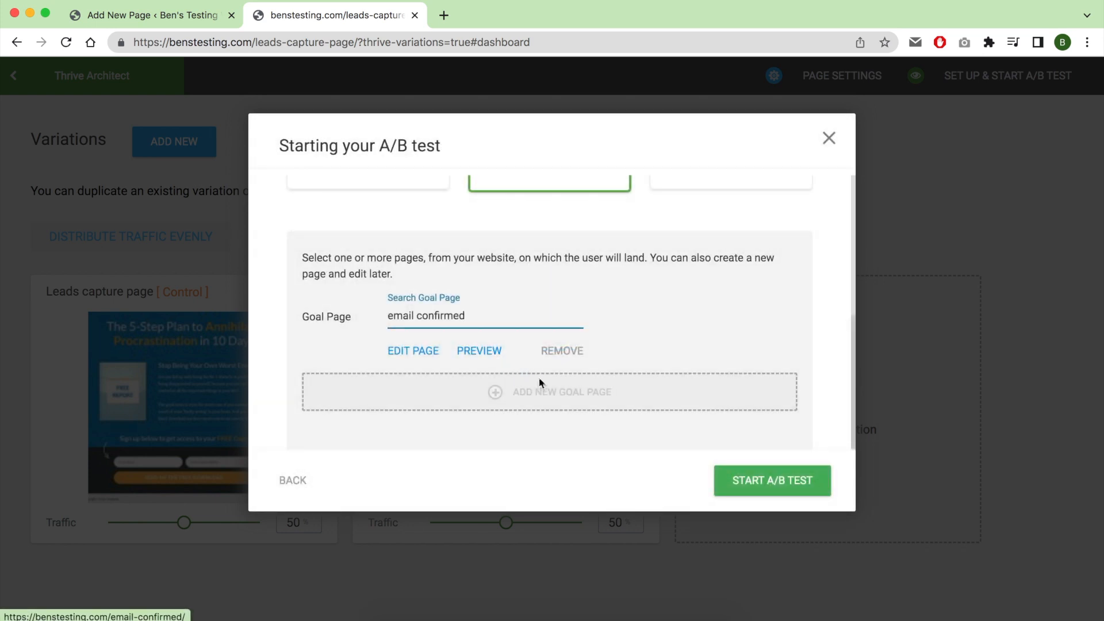
{"action": "left_click", "coordinate": [754, 479]}
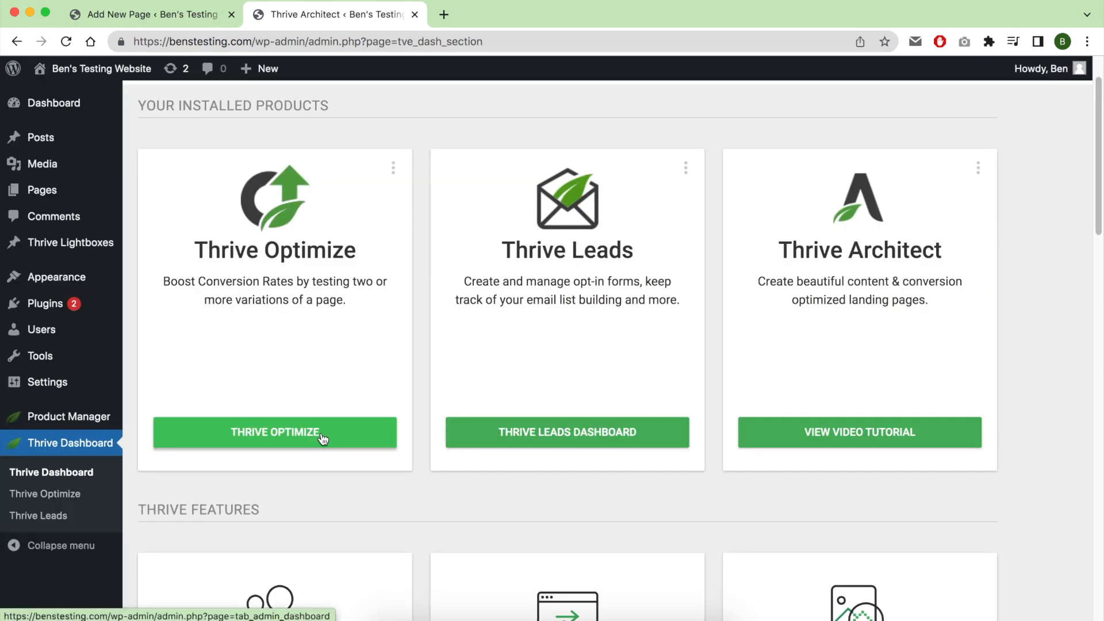
Step: Open the running sales page test's details from the Thrive Optimize dashboard and examine both variations' conversion rates
{"action": "left_click", "coordinate": [322, 438]}
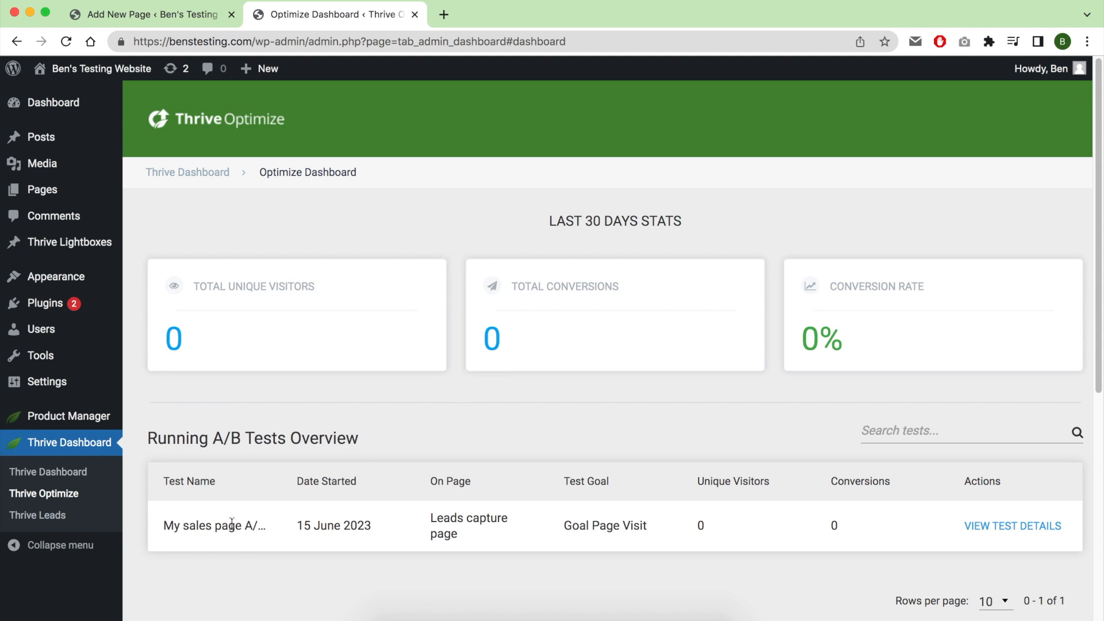
{"action": "triple_click", "coordinate": [210, 526]}
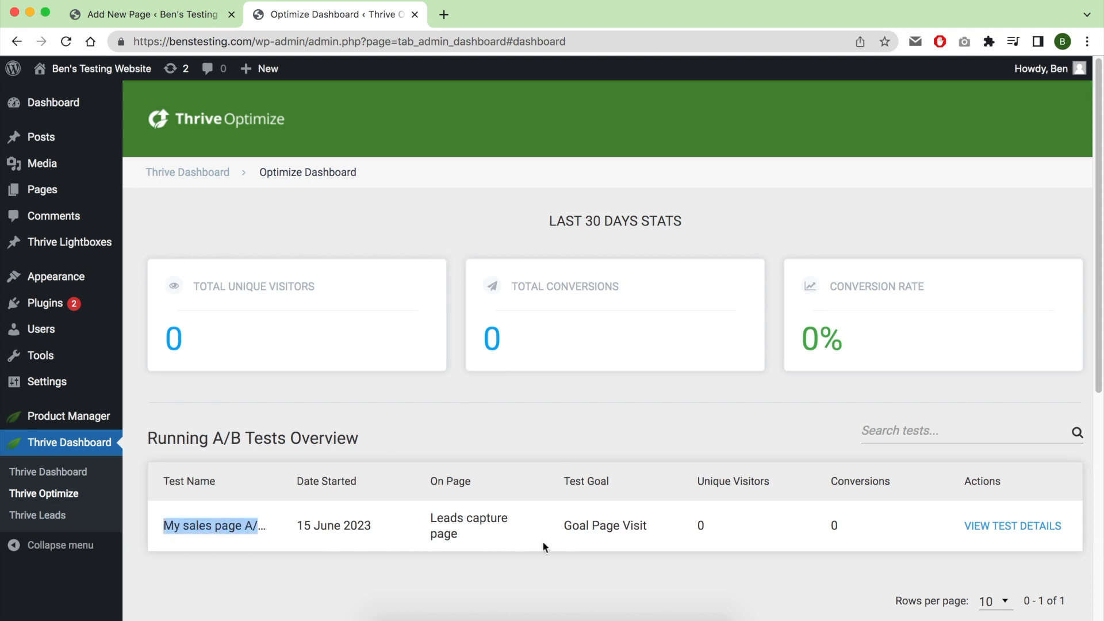
{"action": "scroll", "coordinate": [975, 518], "scroll_direction": "down", "scroll_amount": 3}
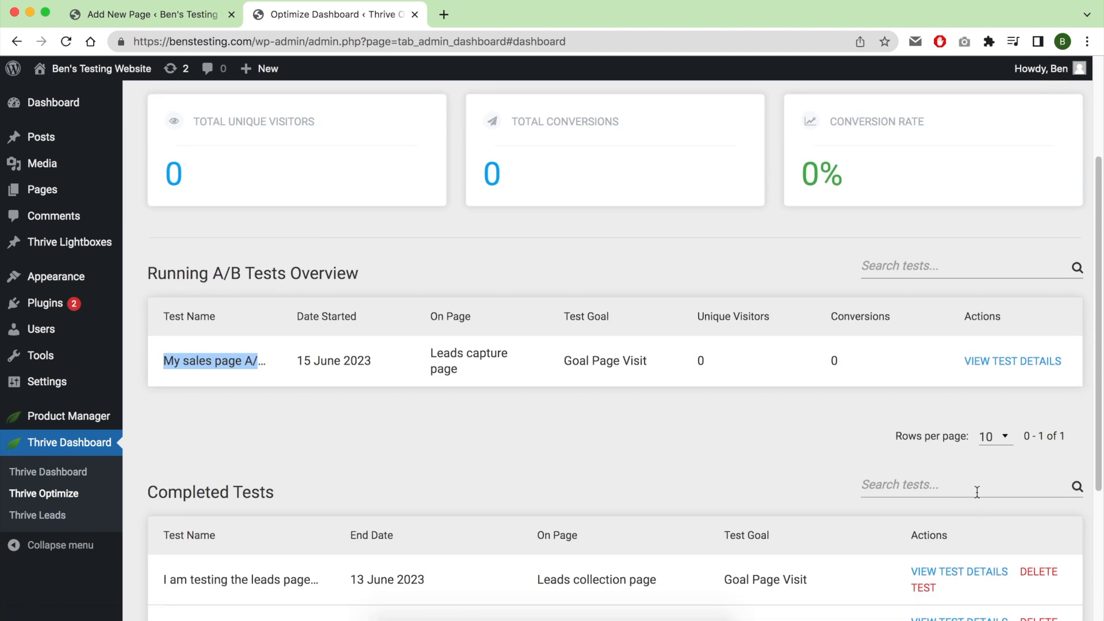
{"action": "left_click", "coordinate": [1010, 355]}
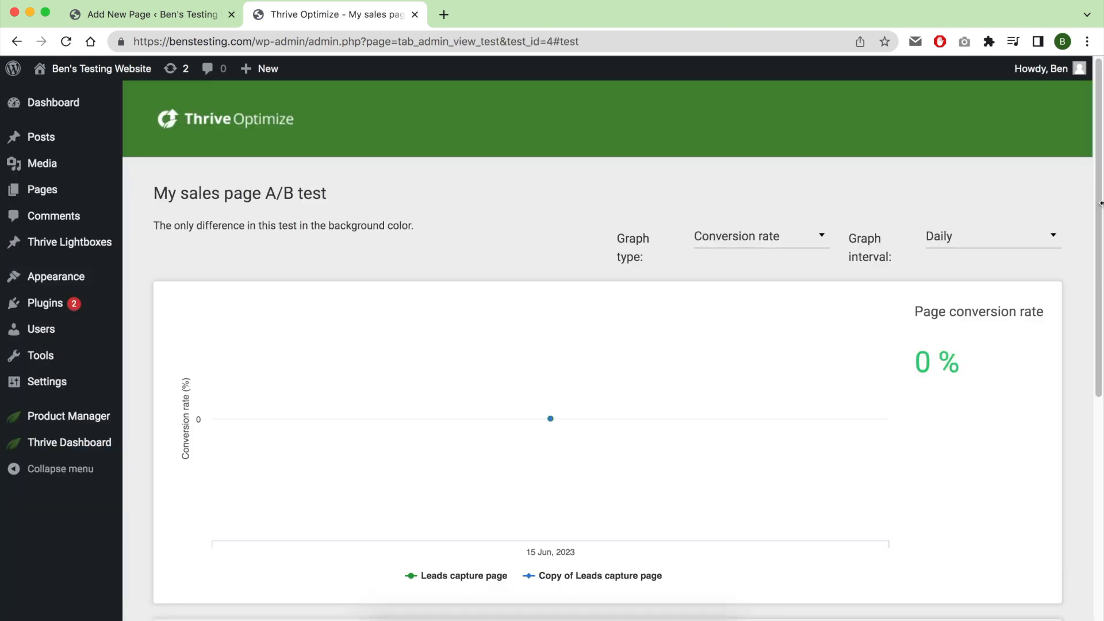
{"action": "scroll", "coordinate": [512, 328], "scroll_direction": "down", "scroll_amount": 6}
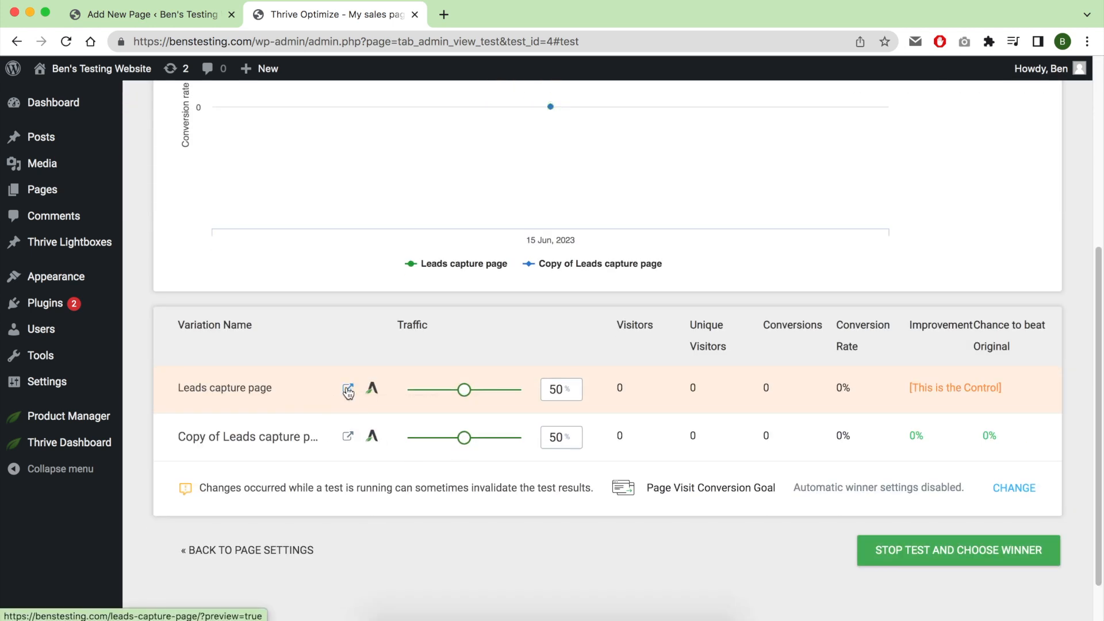
{"action": "left_click_drag", "start_coordinate": [855, 387], "coordinate": [839, 396]}
{"action": "double_click", "coordinate": [849, 435]}
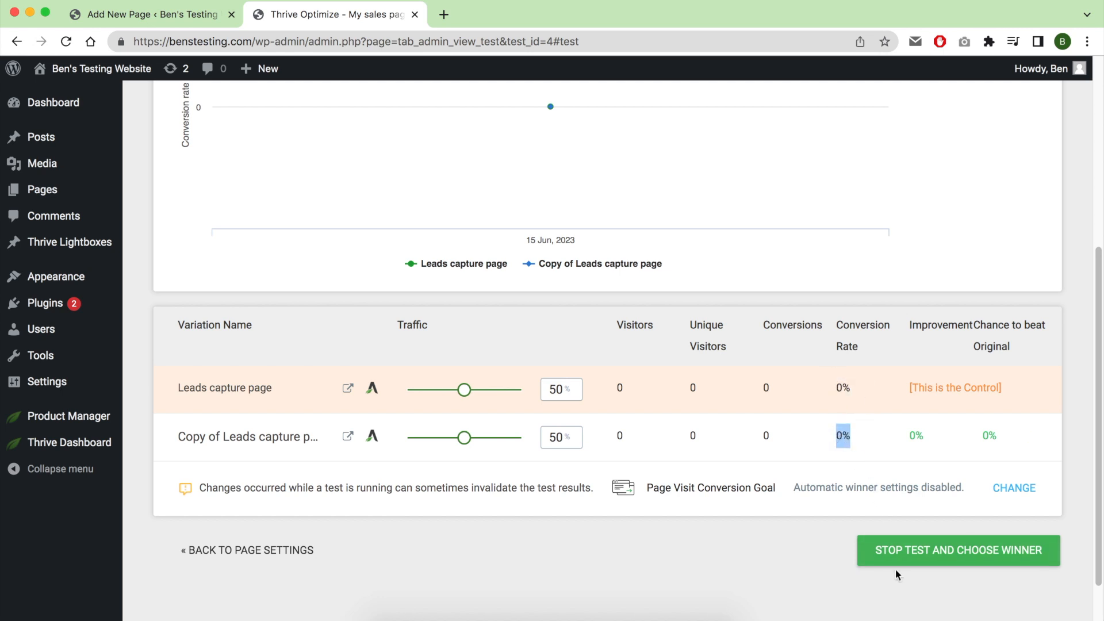
Step: Stop the test, declare "Copy of Leads capture page" the winner, and go to the test report
{"action": "left_click", "coordinate": [919, 561]}
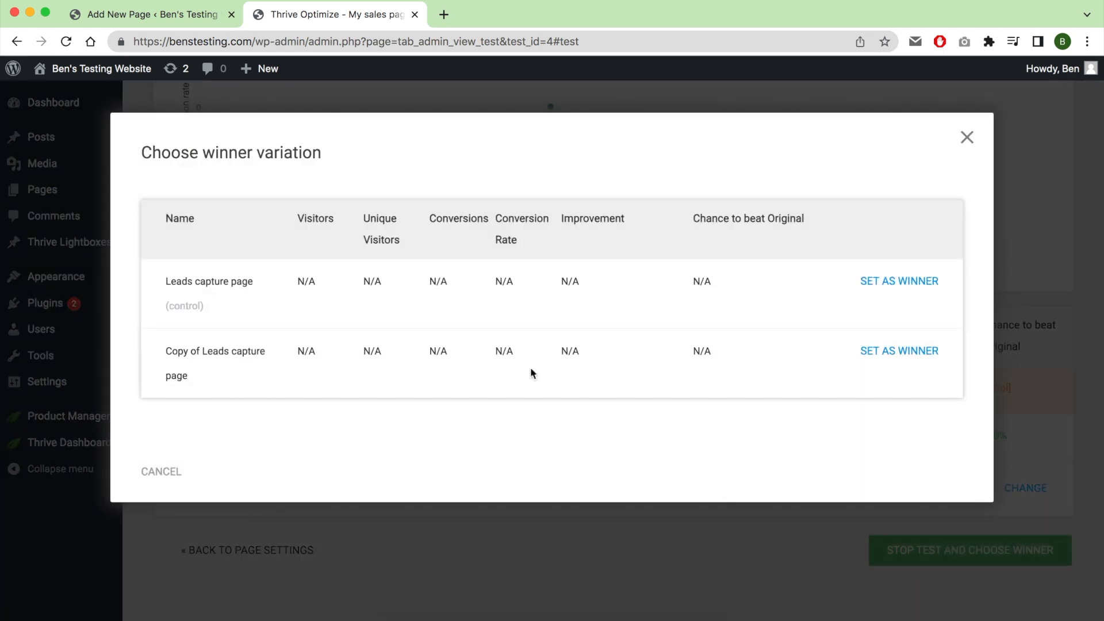
{"action": "double_click", "coordinate": [504, 281]}
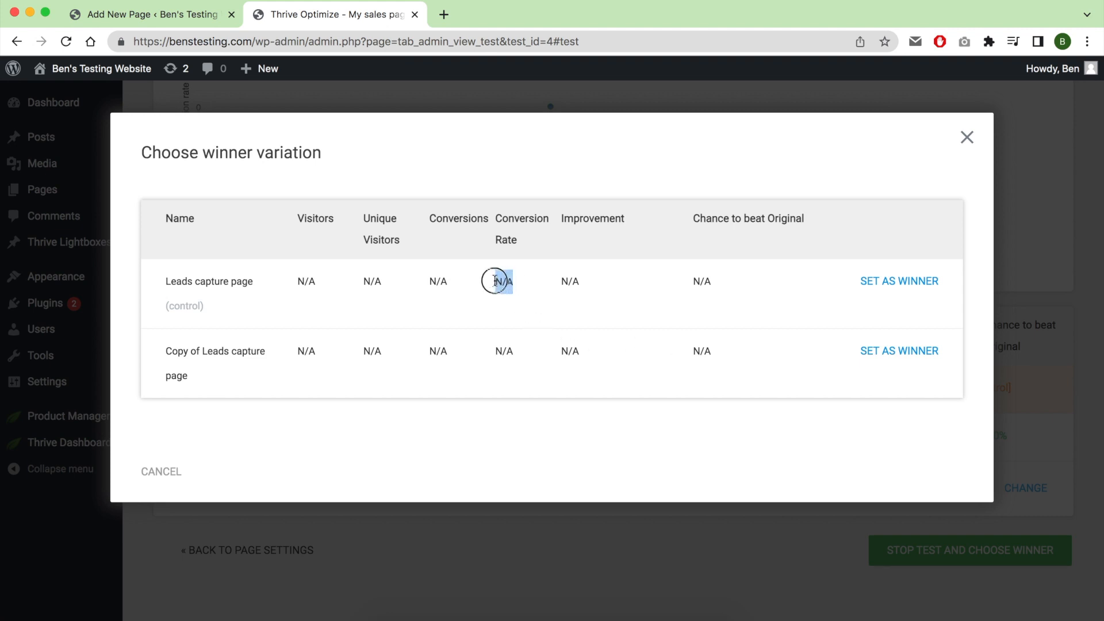
{"action": "double_click", "coordinate": [502, 352]}
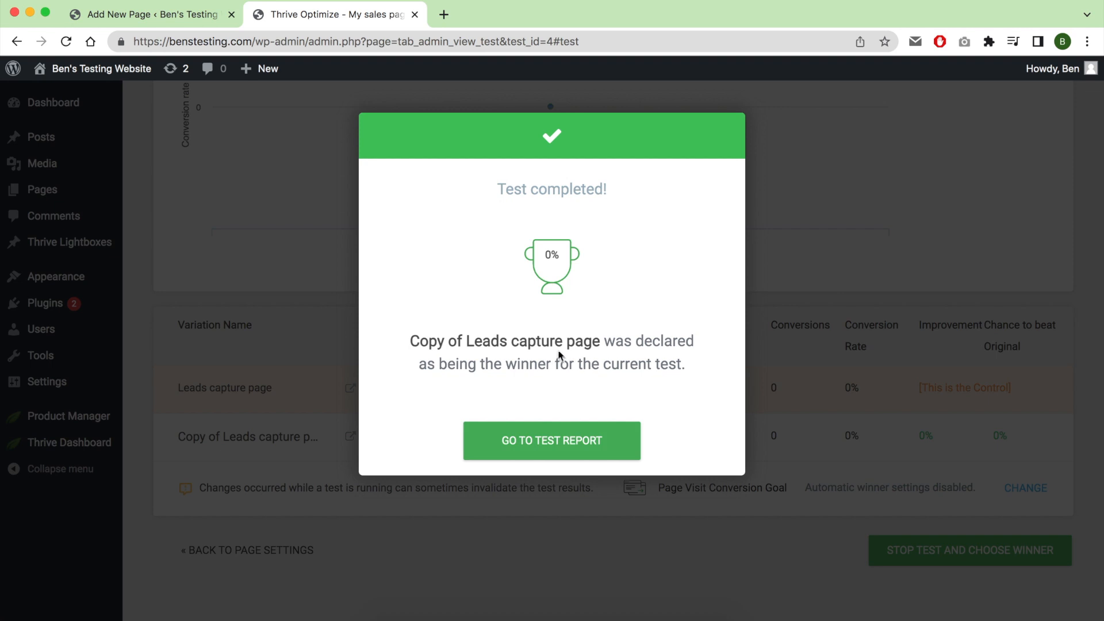
{"action": "left_click", "coordinate": [562, 442]}
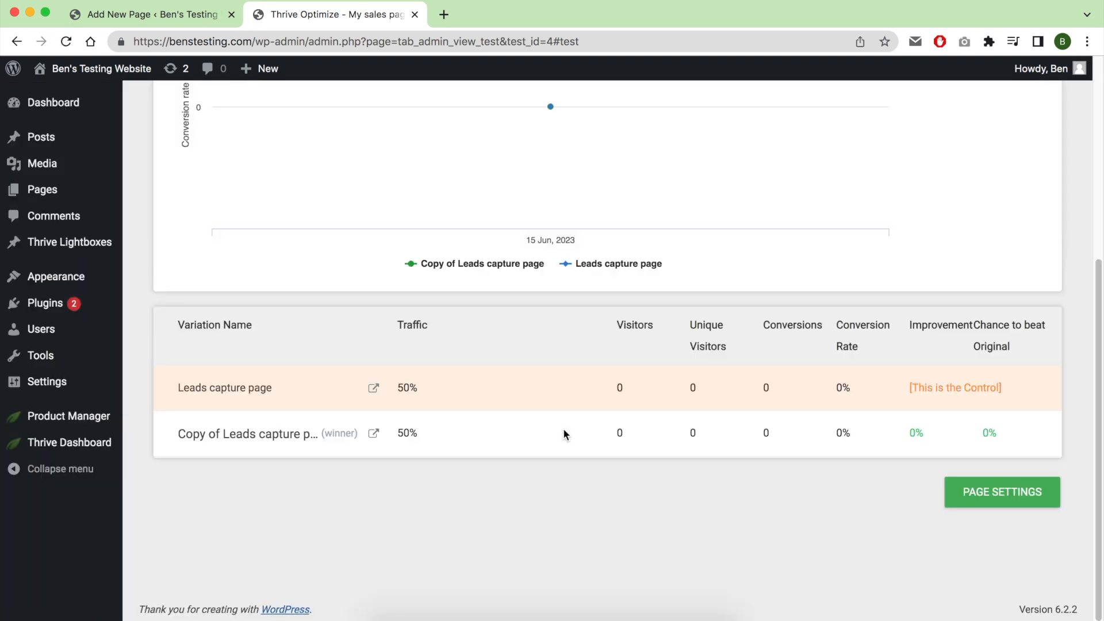
Step: Review the completed test's report, including the winning variation's row and the conversion rate graph
{"action": "double_click", "coordinate": [346, 442]}
{"action": "left_click", "coordinate": [404, 491]}
{"action": "scroll", "coordinate": [416, 500], "scroll_direction": "up", "scroll_amount": 5}
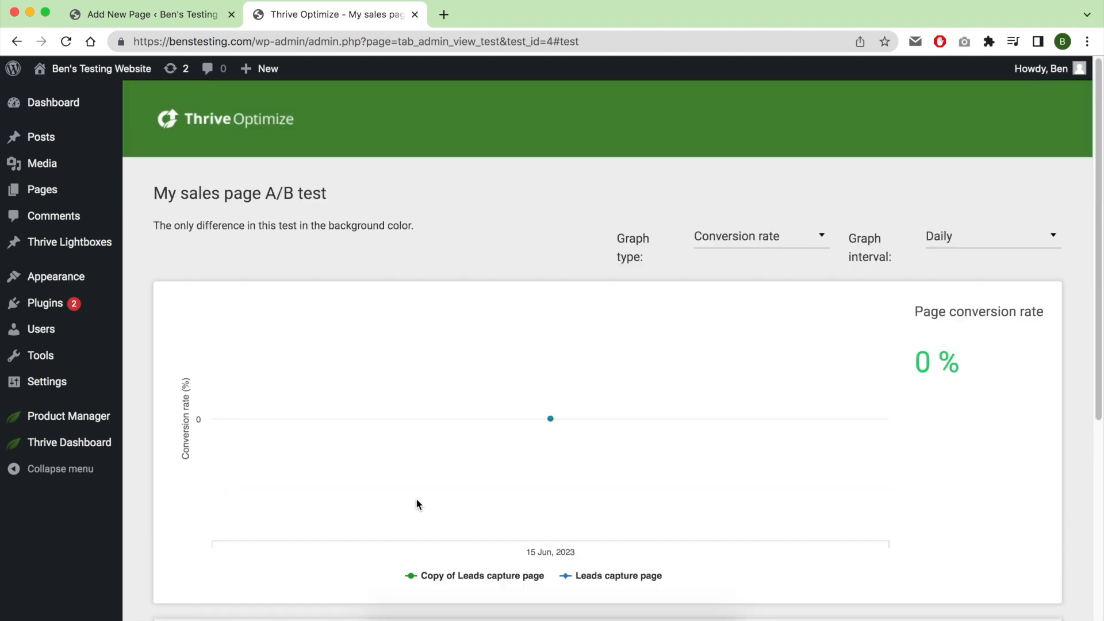